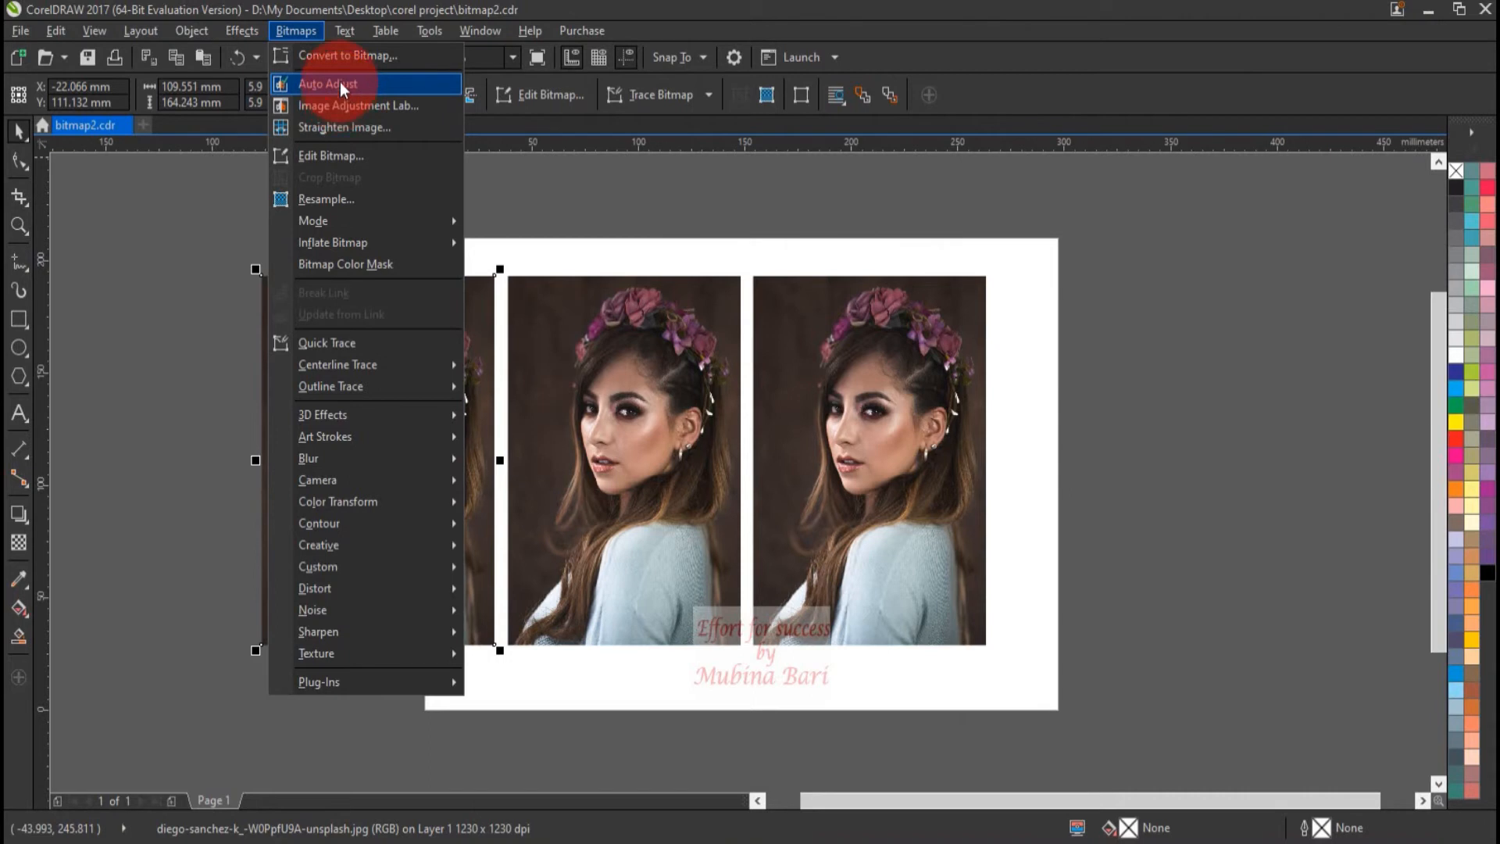
# Step: Apply Auto Adjust to the selected photo overlapping the page edge and compare its face up close with the unadjusted copy beside it
pyautogui.click(340, 82)
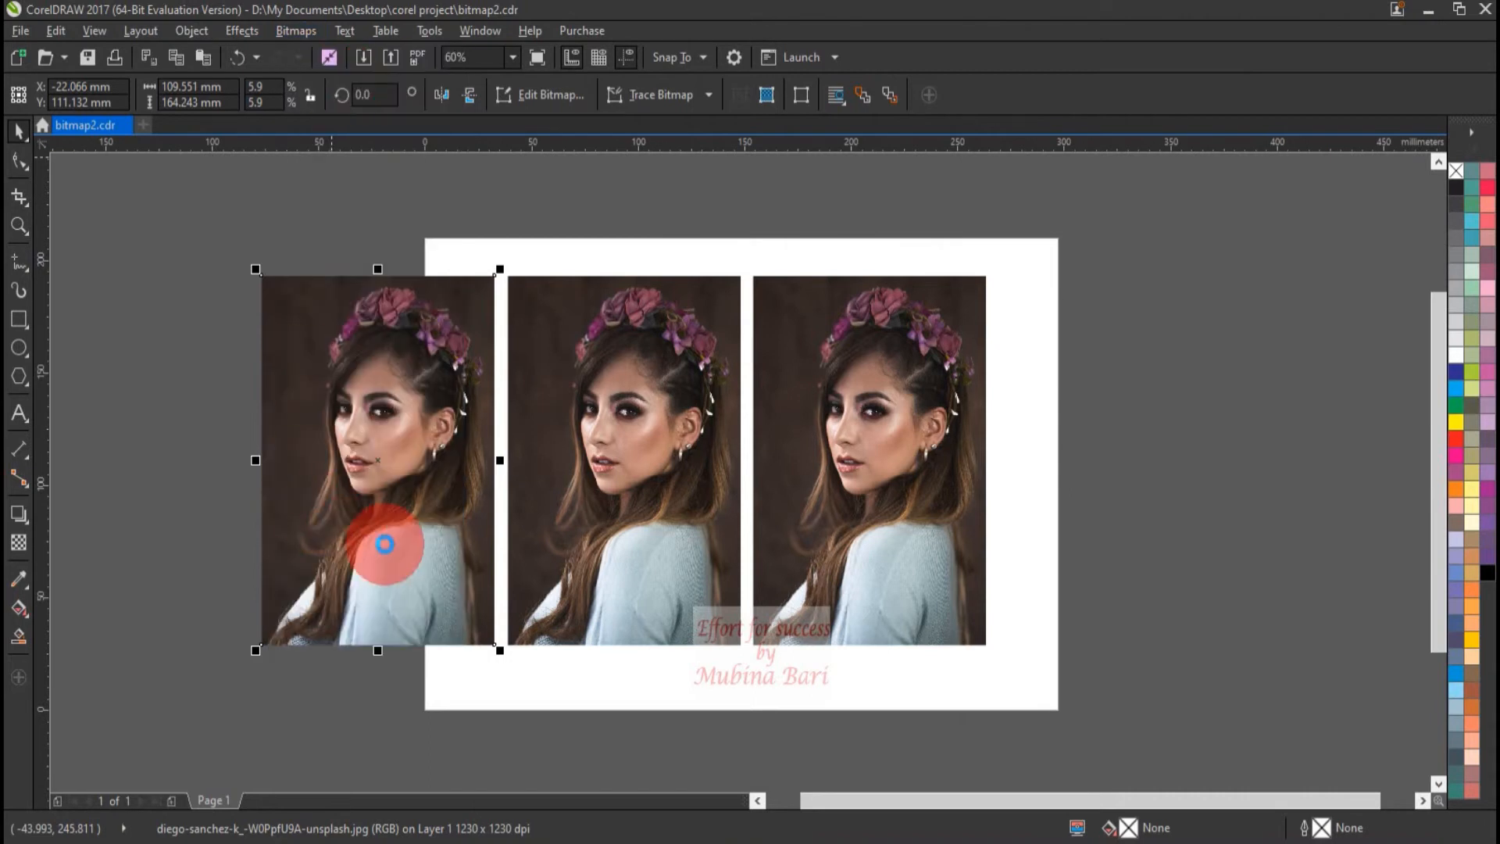
pyautogui.press('Escape')
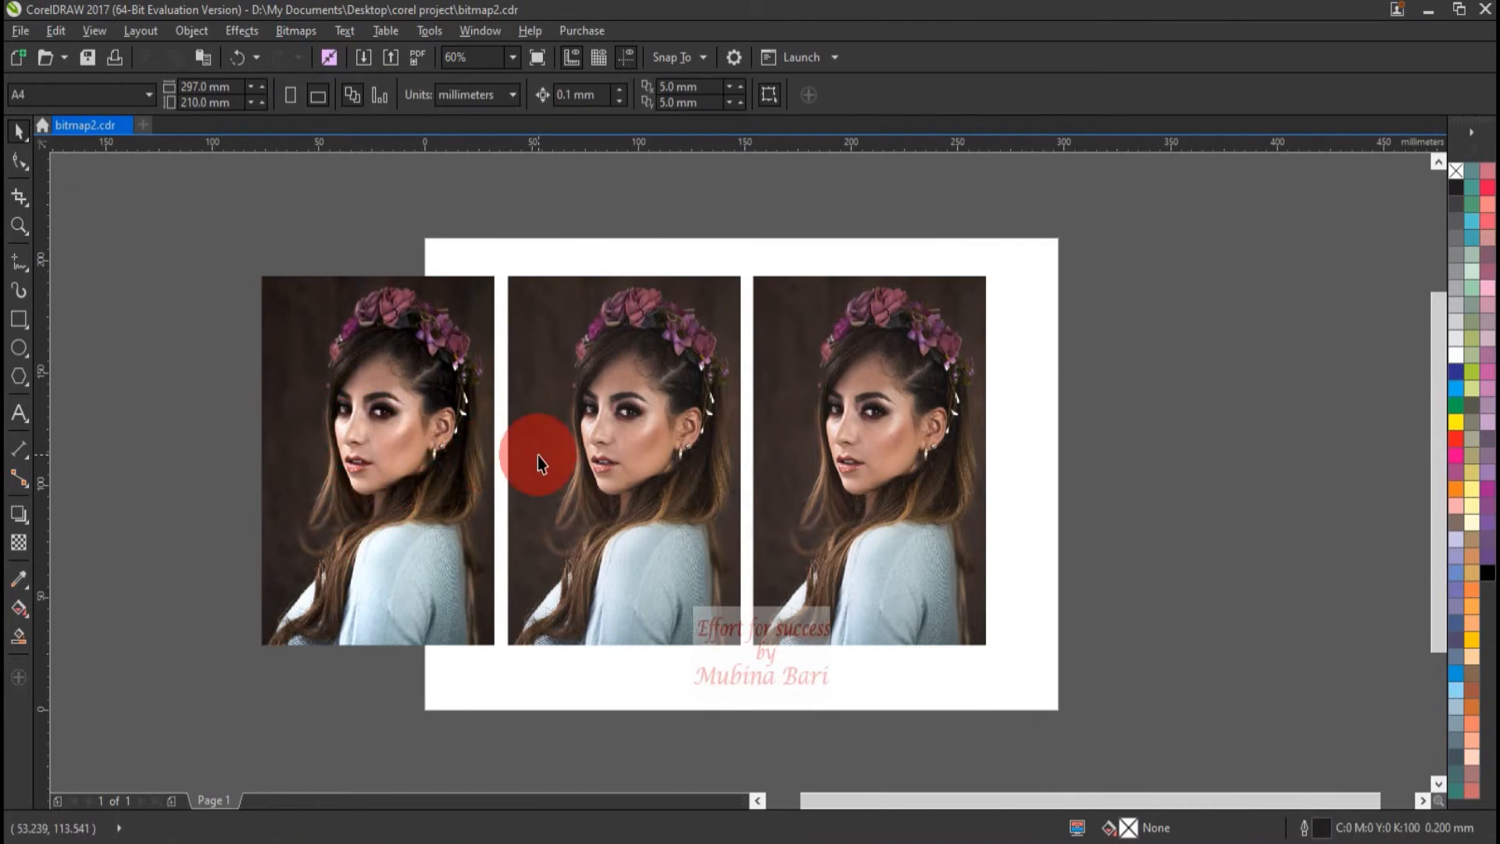
pyautogui.click(21, 225)
pyautogui.click(305, 262)
pyautogui.moveTo(306, 261); pyautogui.dragTo(739, 539)
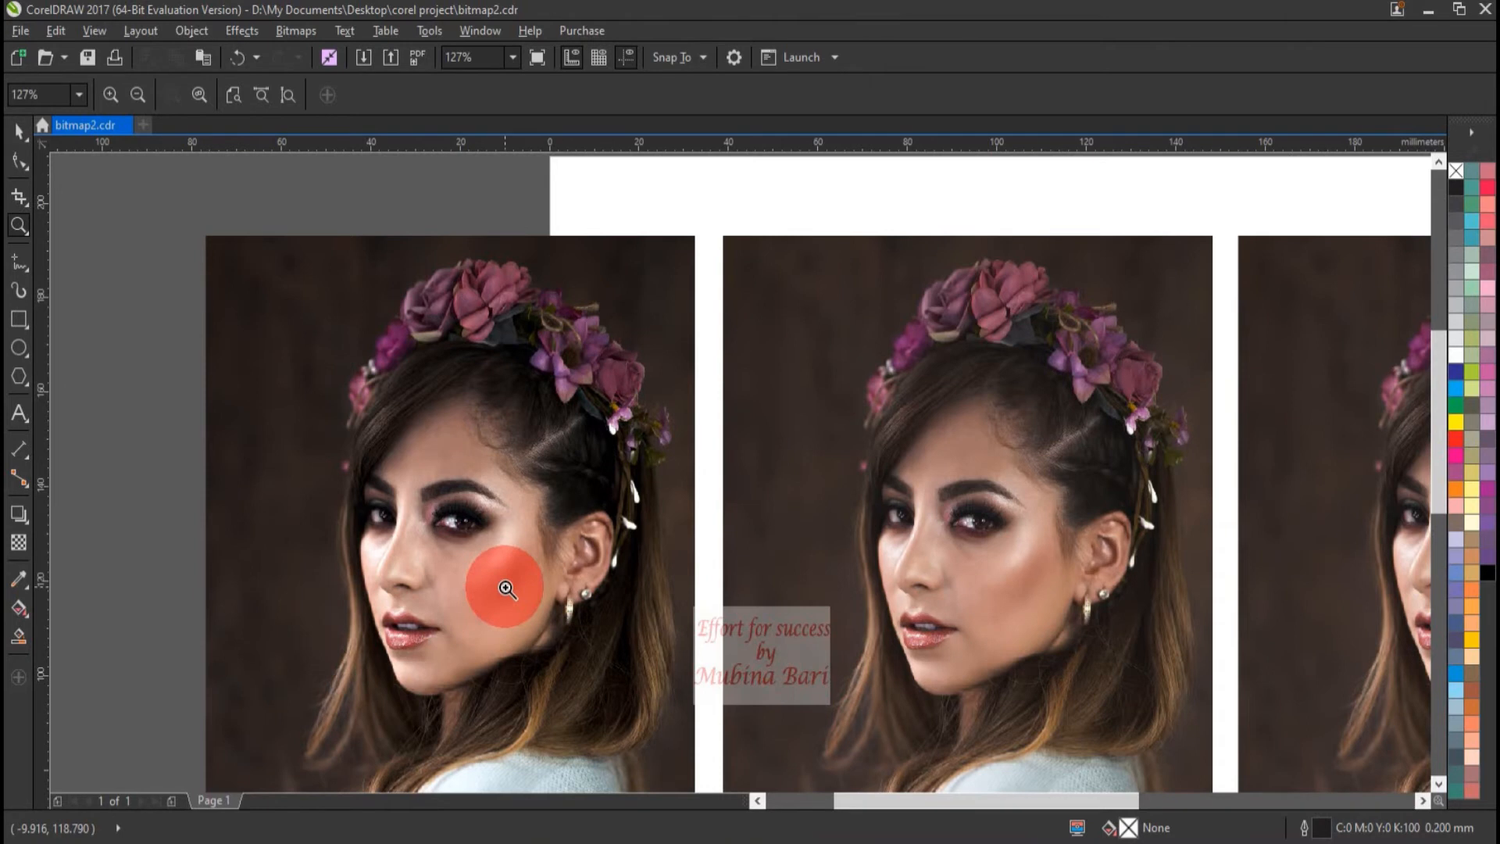
pyautogui.click(229, 94)
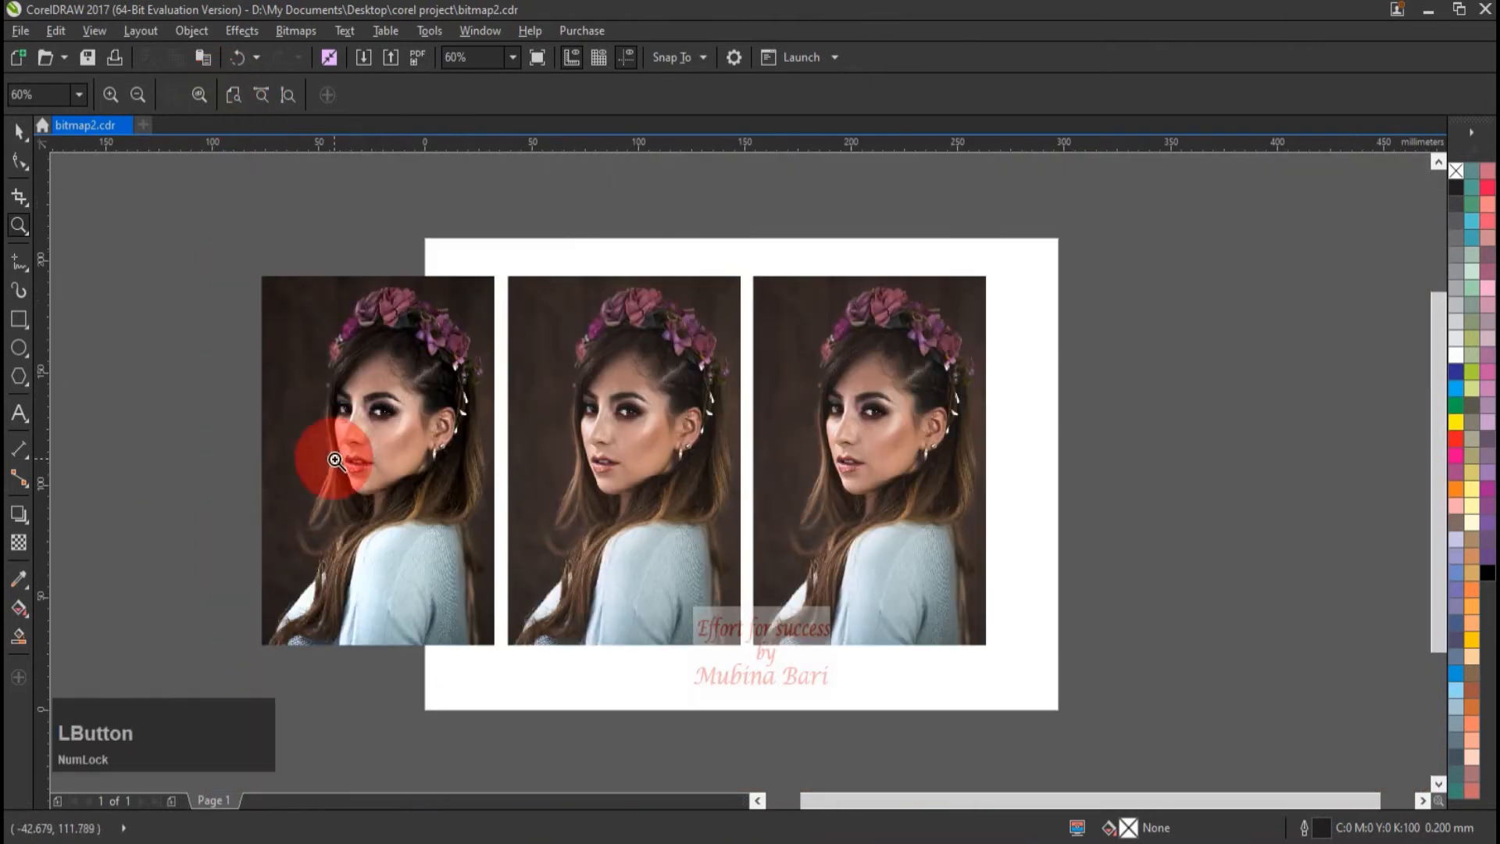
pyautogui.click(22, 130)
pyautogui.click(286, 701)
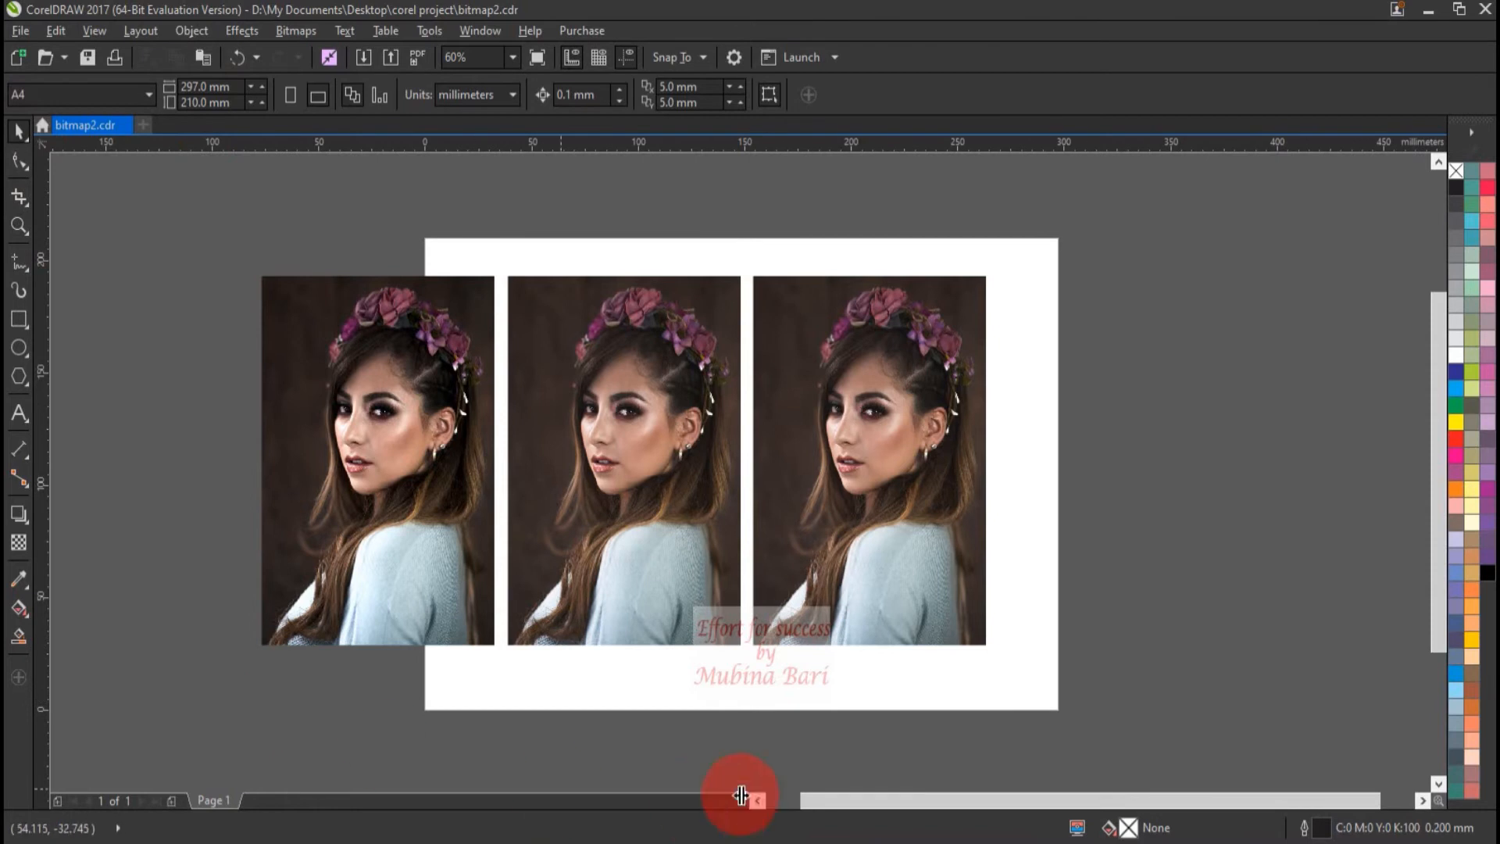
# Step: Open the Image Adjustment Lab for the third photo in the row
pyautogui.click(815, 550)
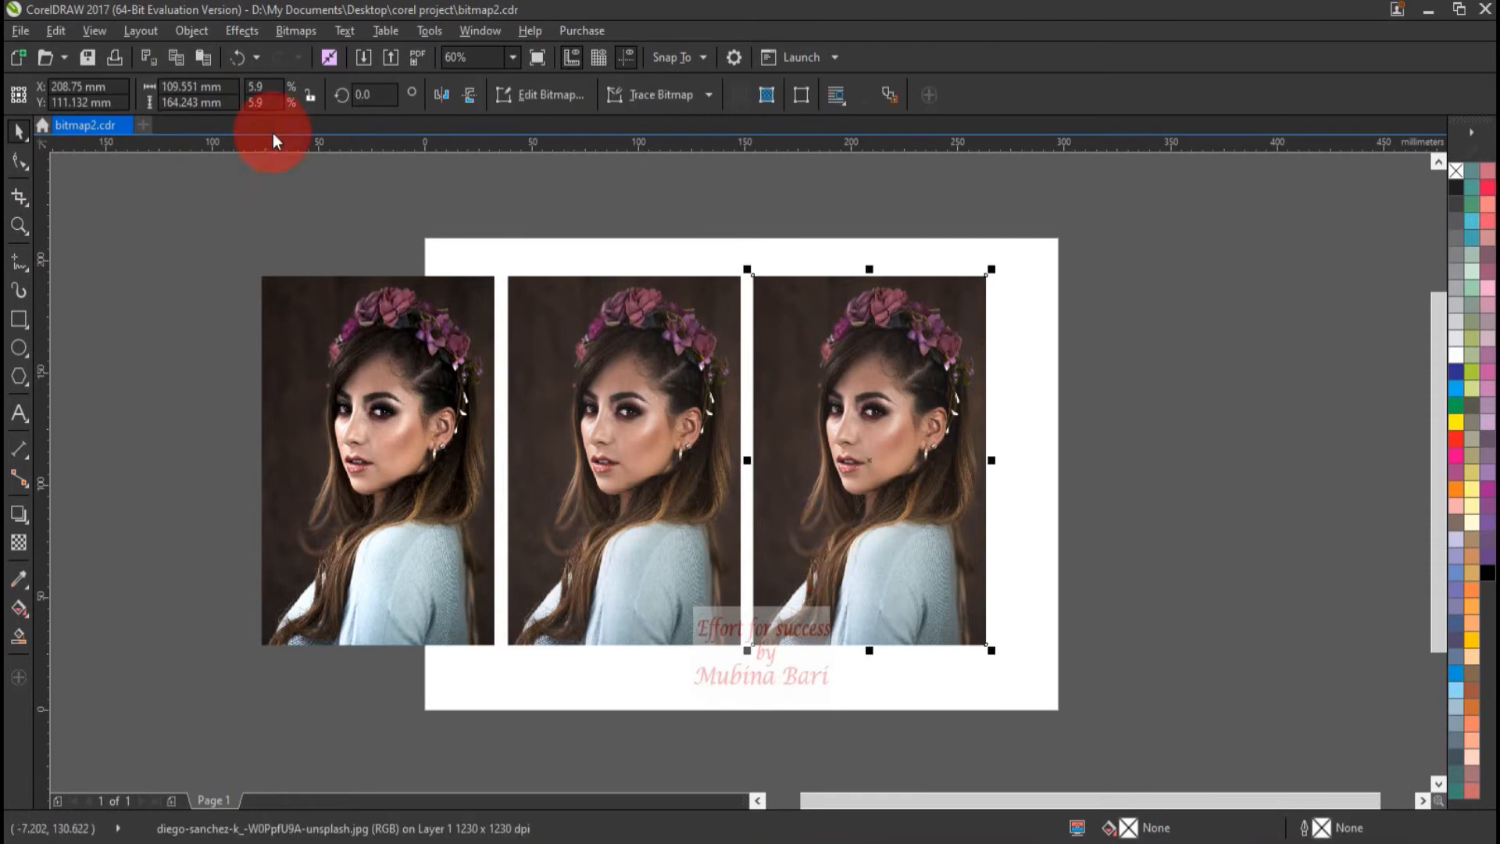
pyautogui.click(283, 36)
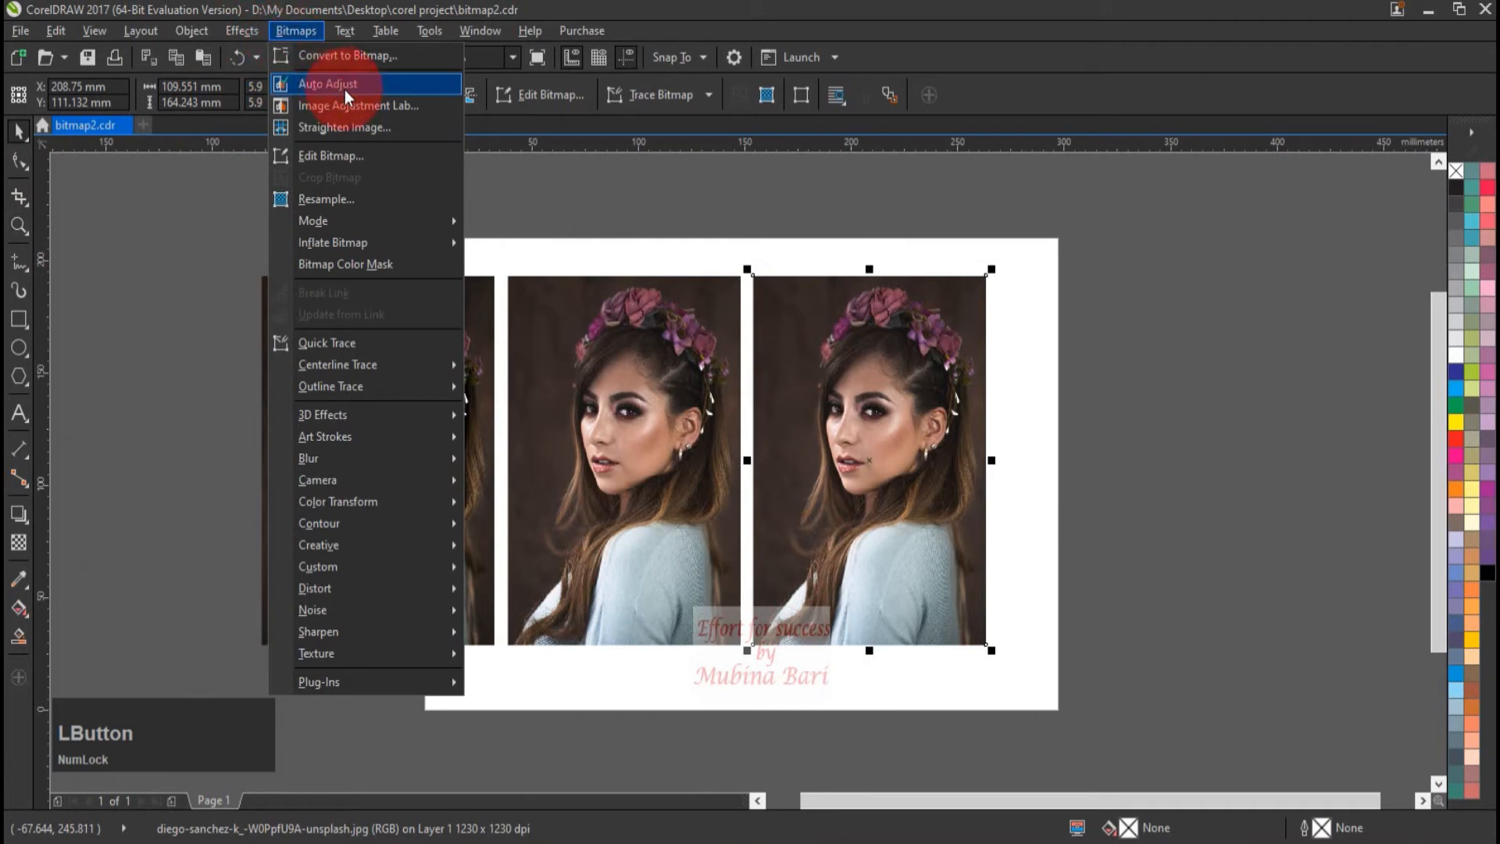
pyautogui.click(355, 109)
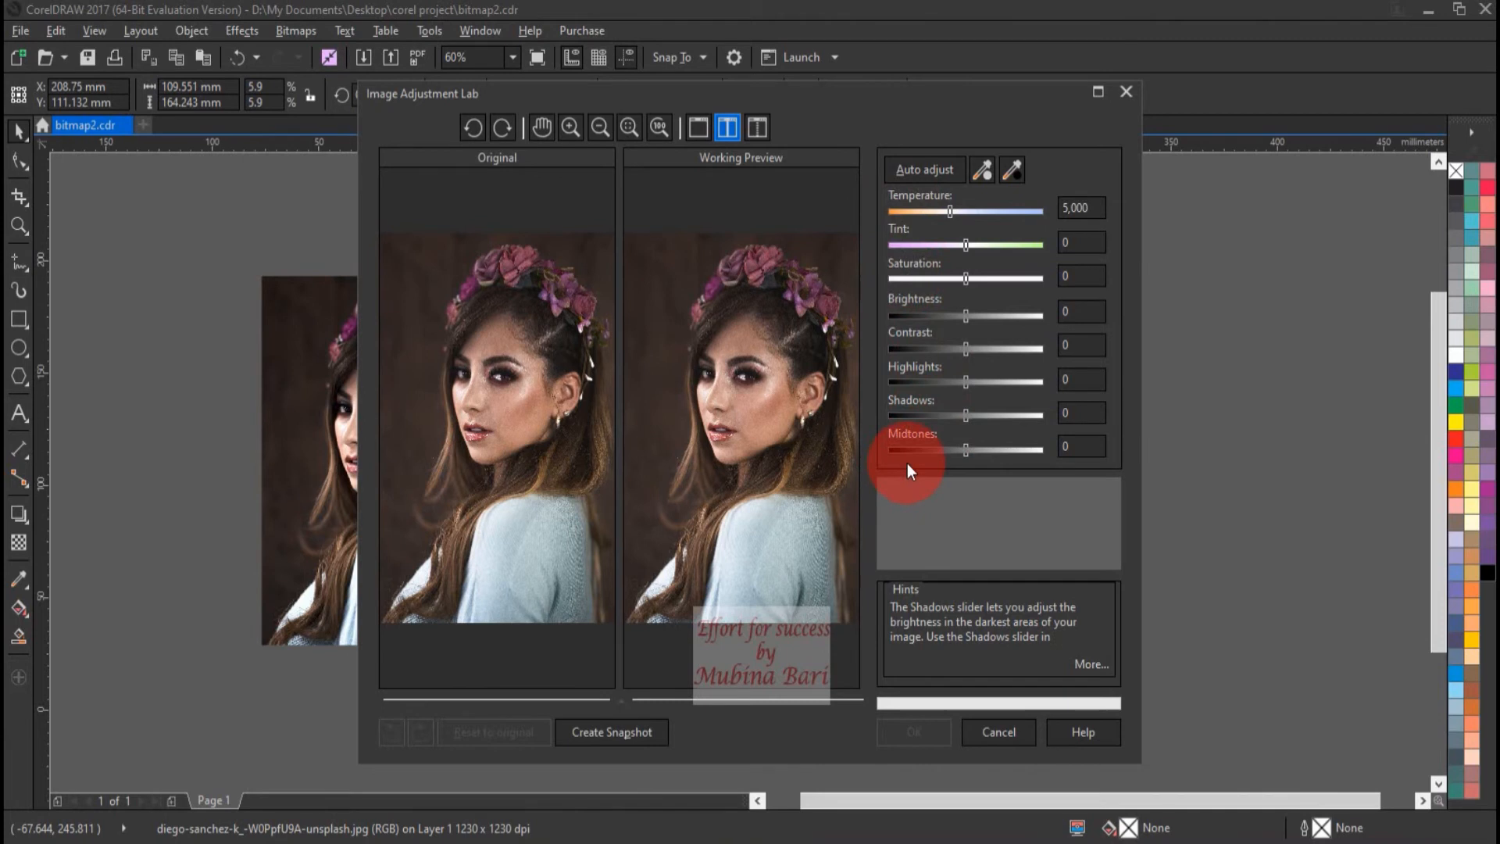
# Step: Switch to the browser to review the video titles in the "All about color beginner guide" playlist, and return to CorelDRAW
pyautogui.click(550, 840)
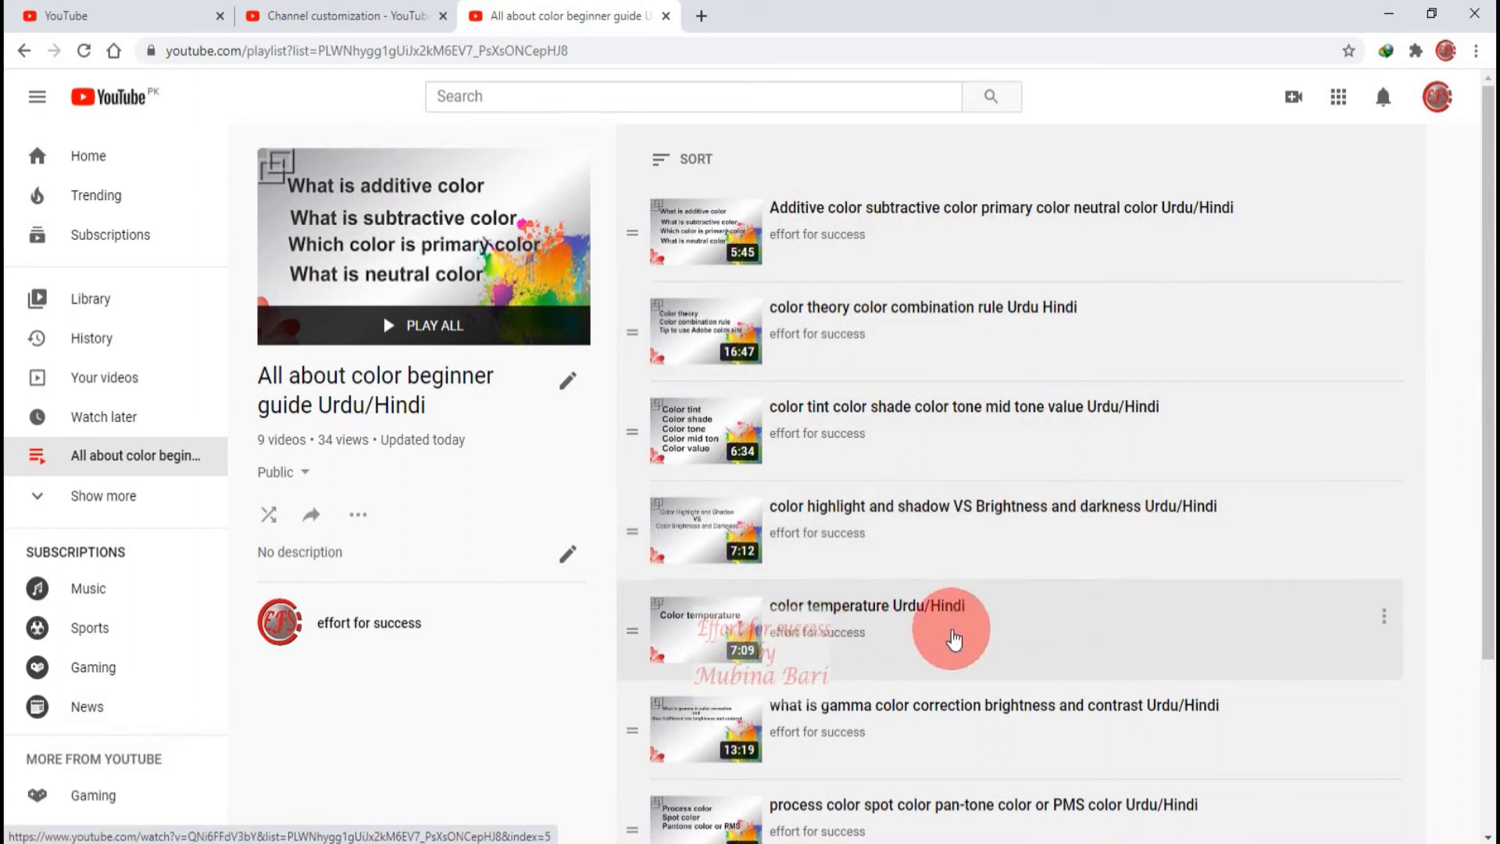
pyautogui.moveTo(1492, 568); pyautogui.dragTo(1489, 670)
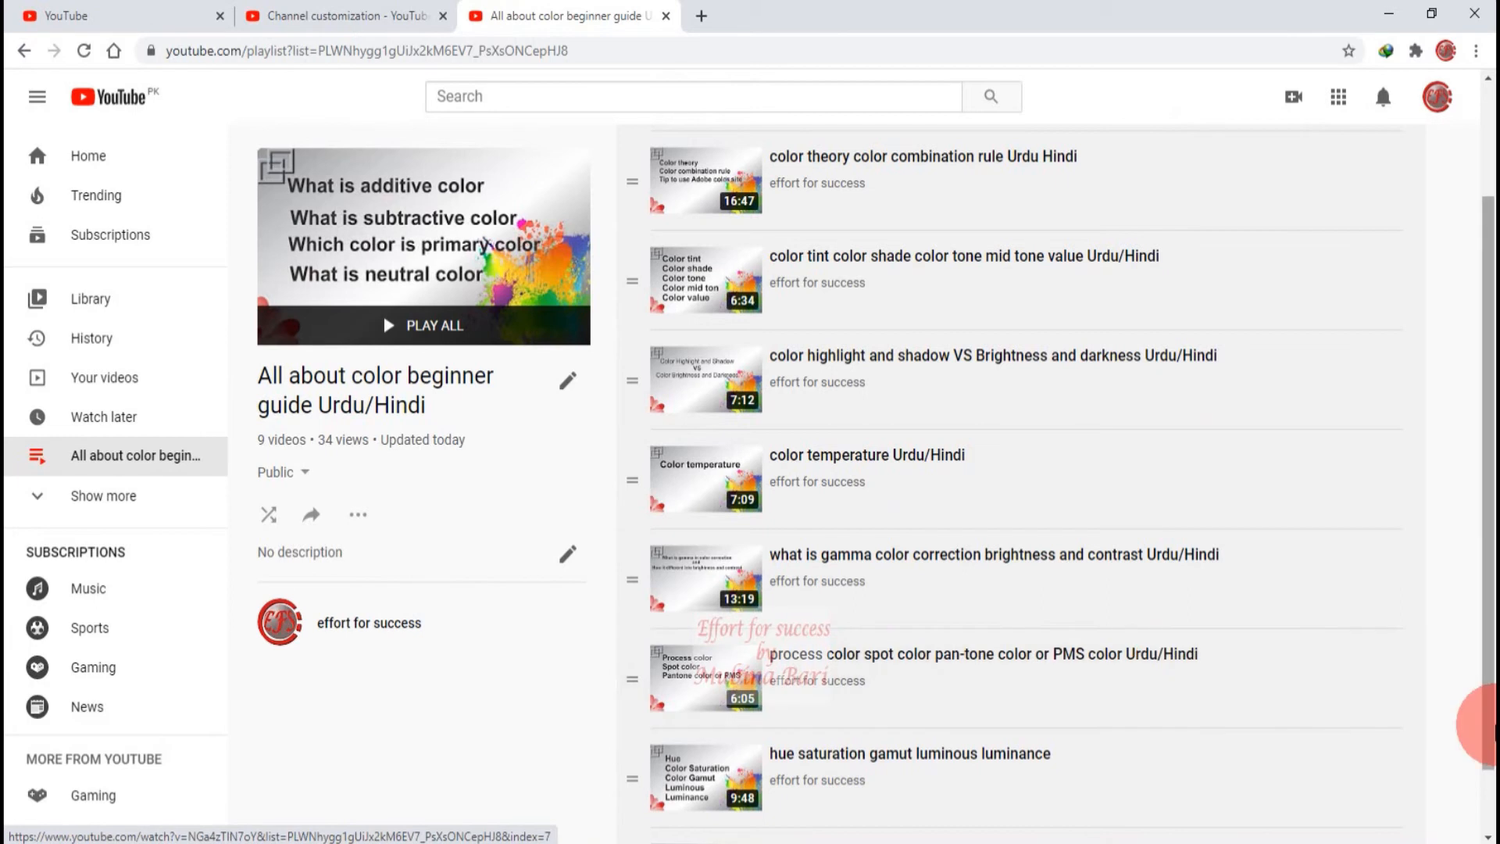
pyautogui.moveTo(1488, 725); pyautogui.dragTo(1488, 761)
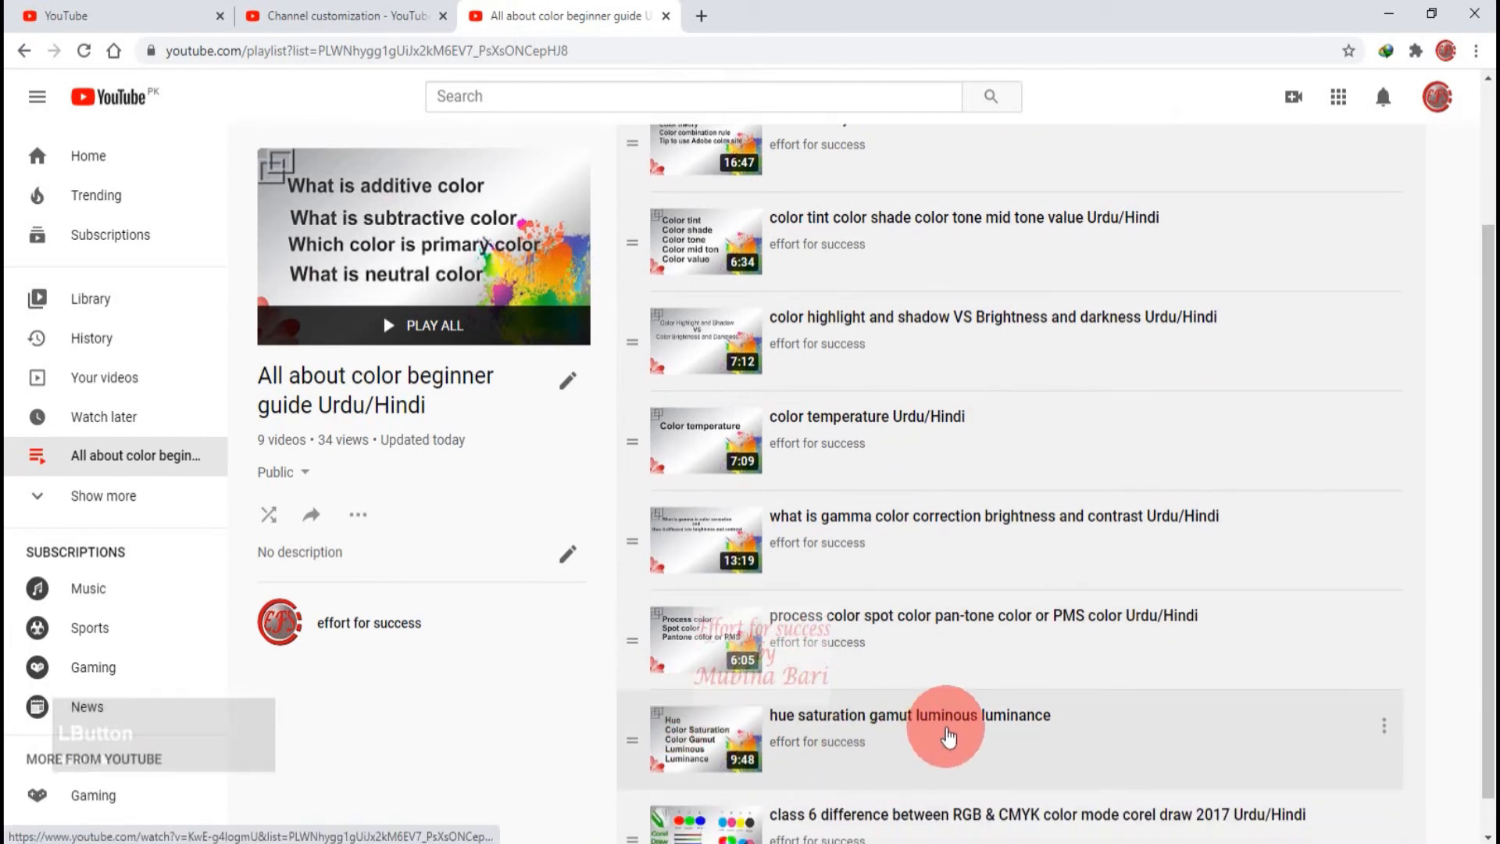
pyautogui.click(998, 740)
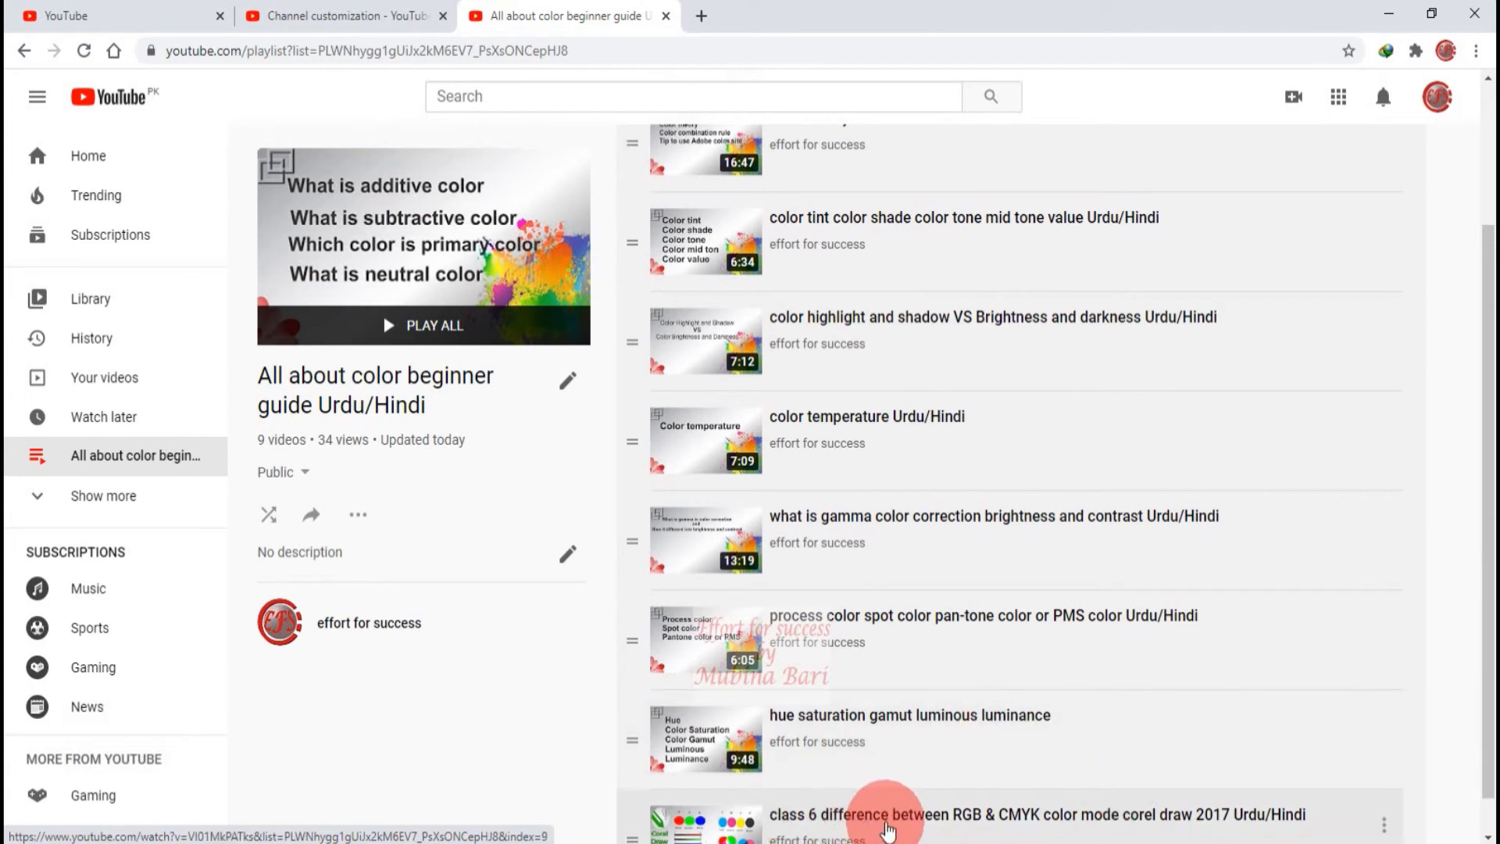
pyautogui.scroll(3, 1399, 748)
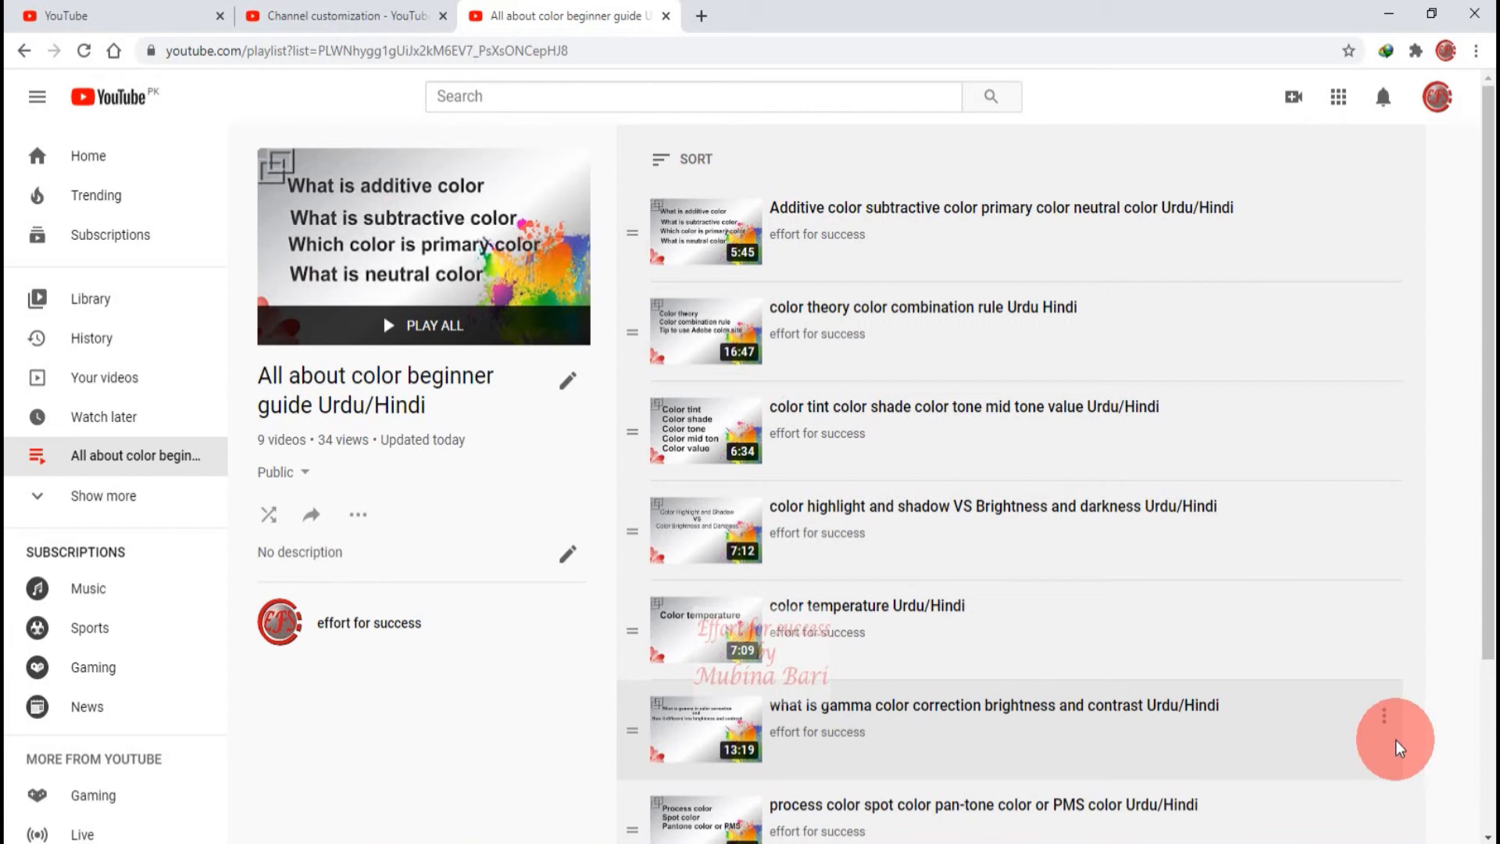
pyautogui.click(719, 842)
pyautogui.click(727, 781)
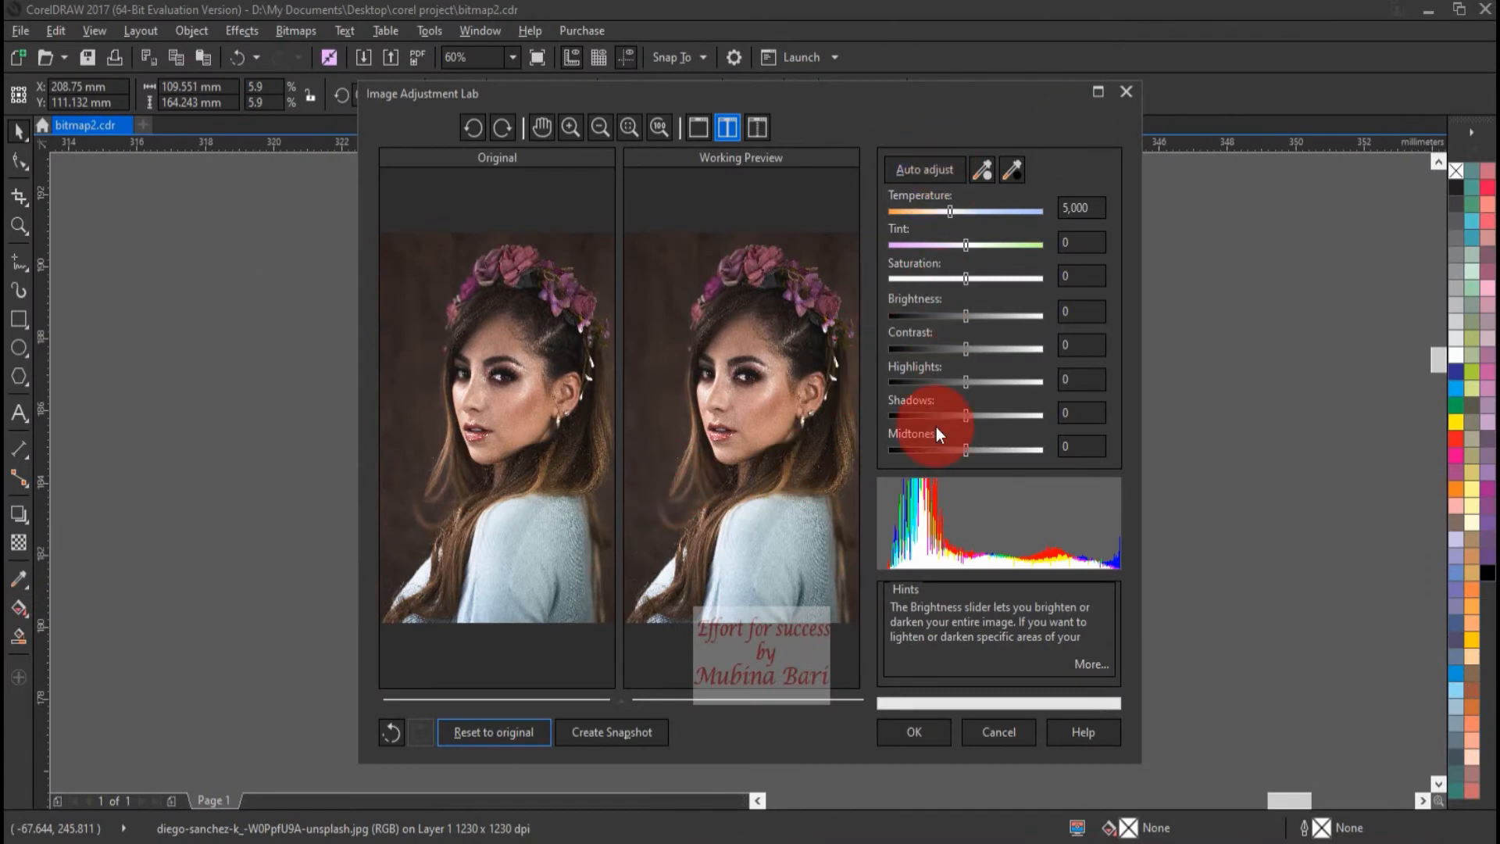
# Step: Try rotating the photo 90° counterclockwise and 90° clockwise in the Image Adjustment Lab, restoring it upright each time
pyautogui.click(479, 127)
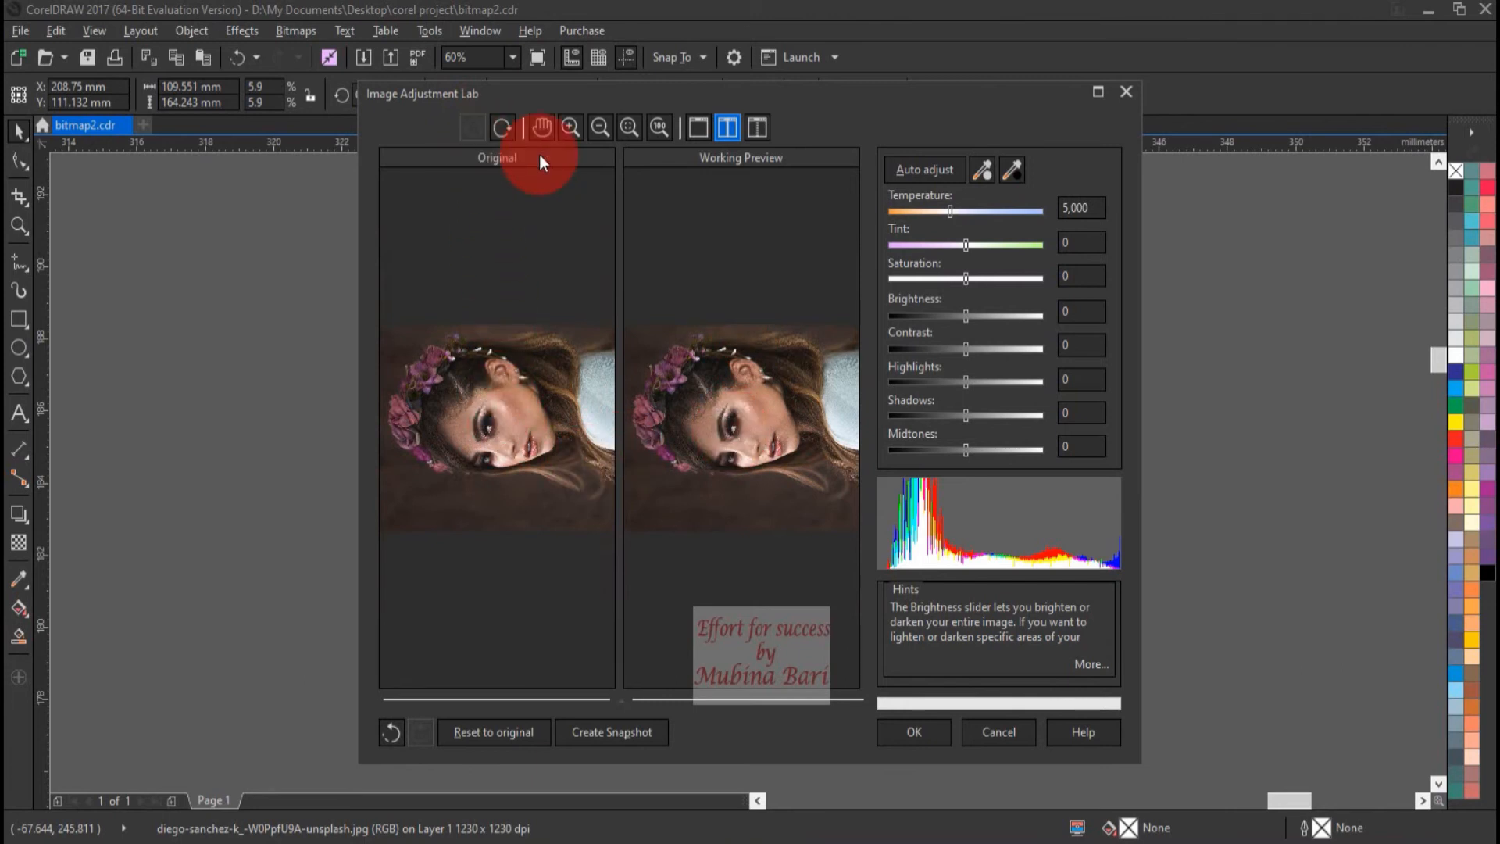
pyautogui.click(500, 129)
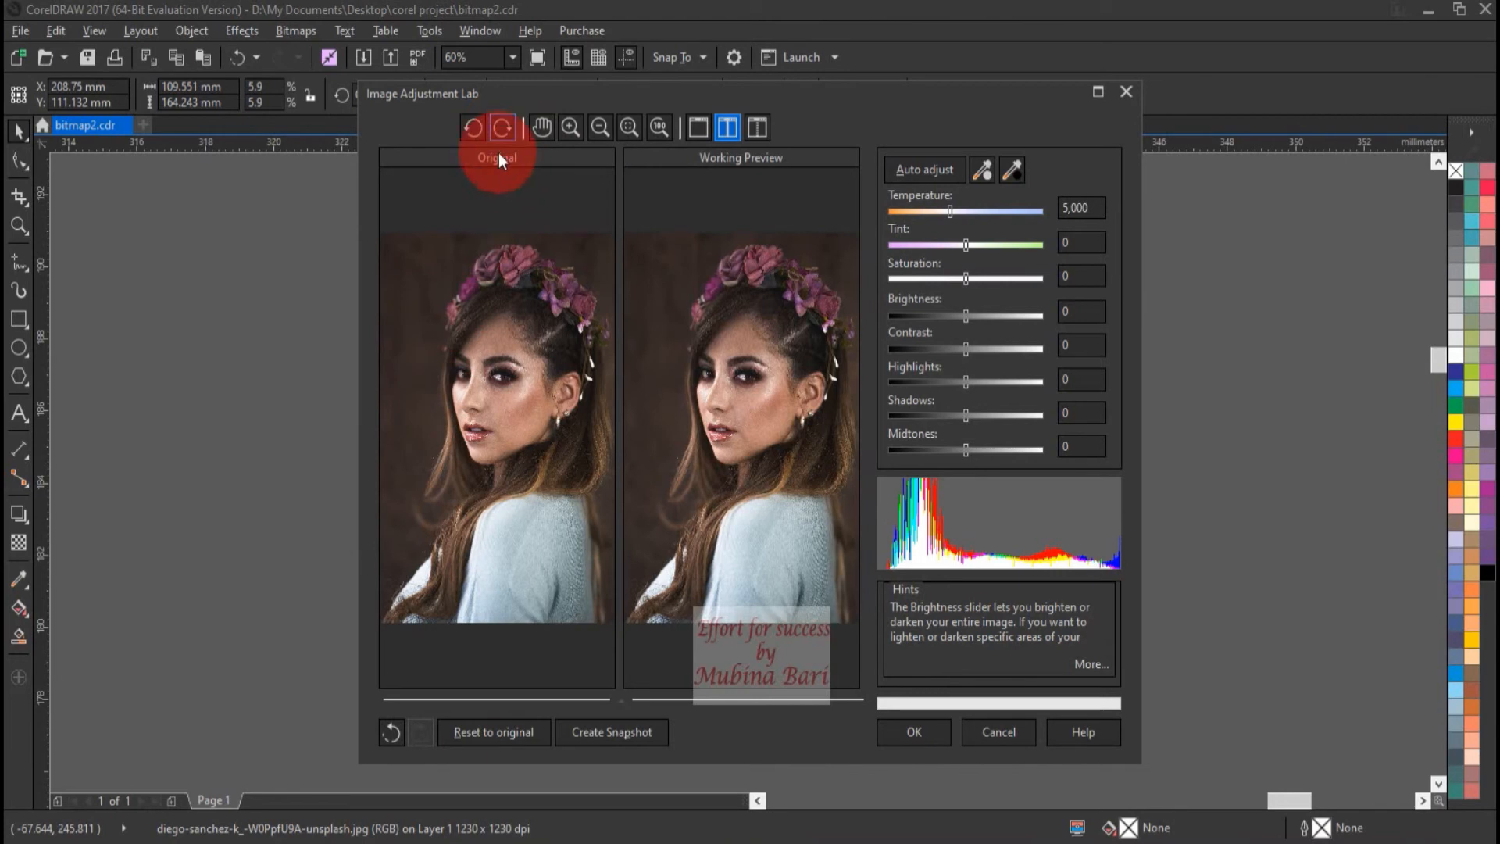
pyautogui.click(495, 129)
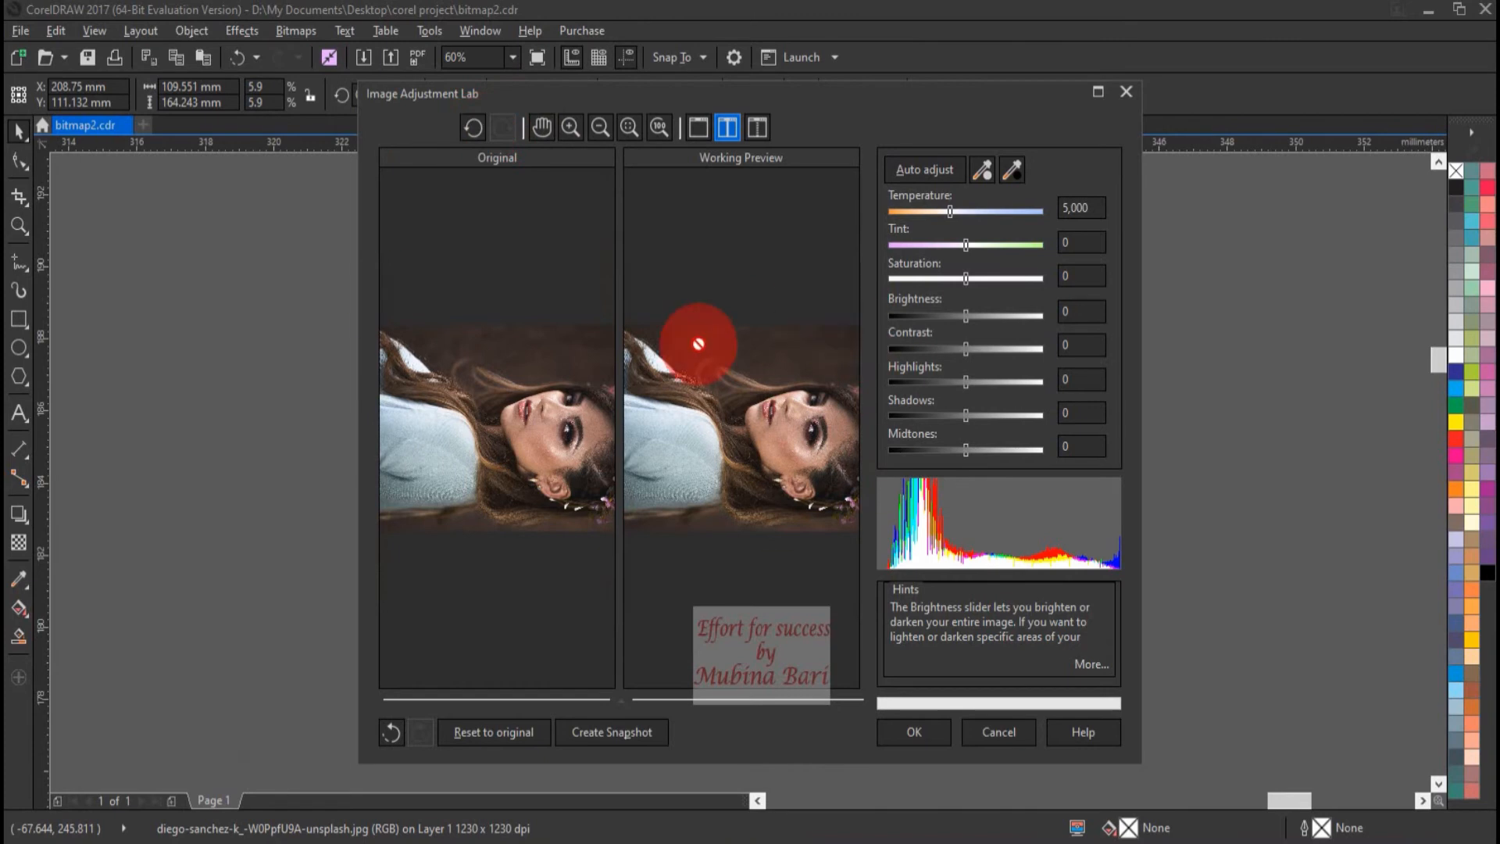
pyautogui.click(474, 130)
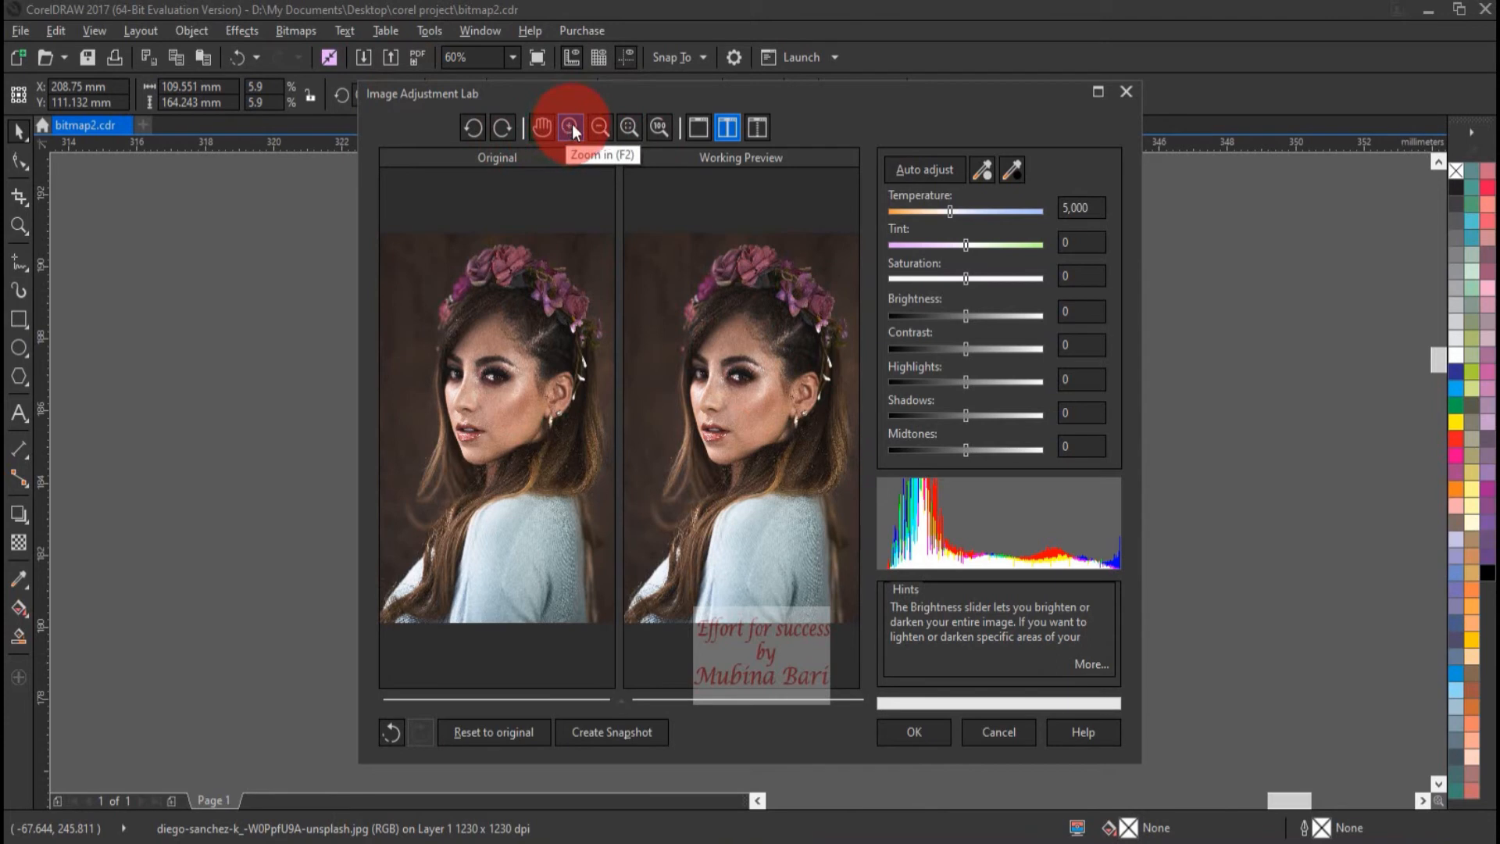
# Step: Examine the photo preview enlarged around the face, reduced in size and at 100%, ending with it fitted to the window
pyautogui.click(572, 132)
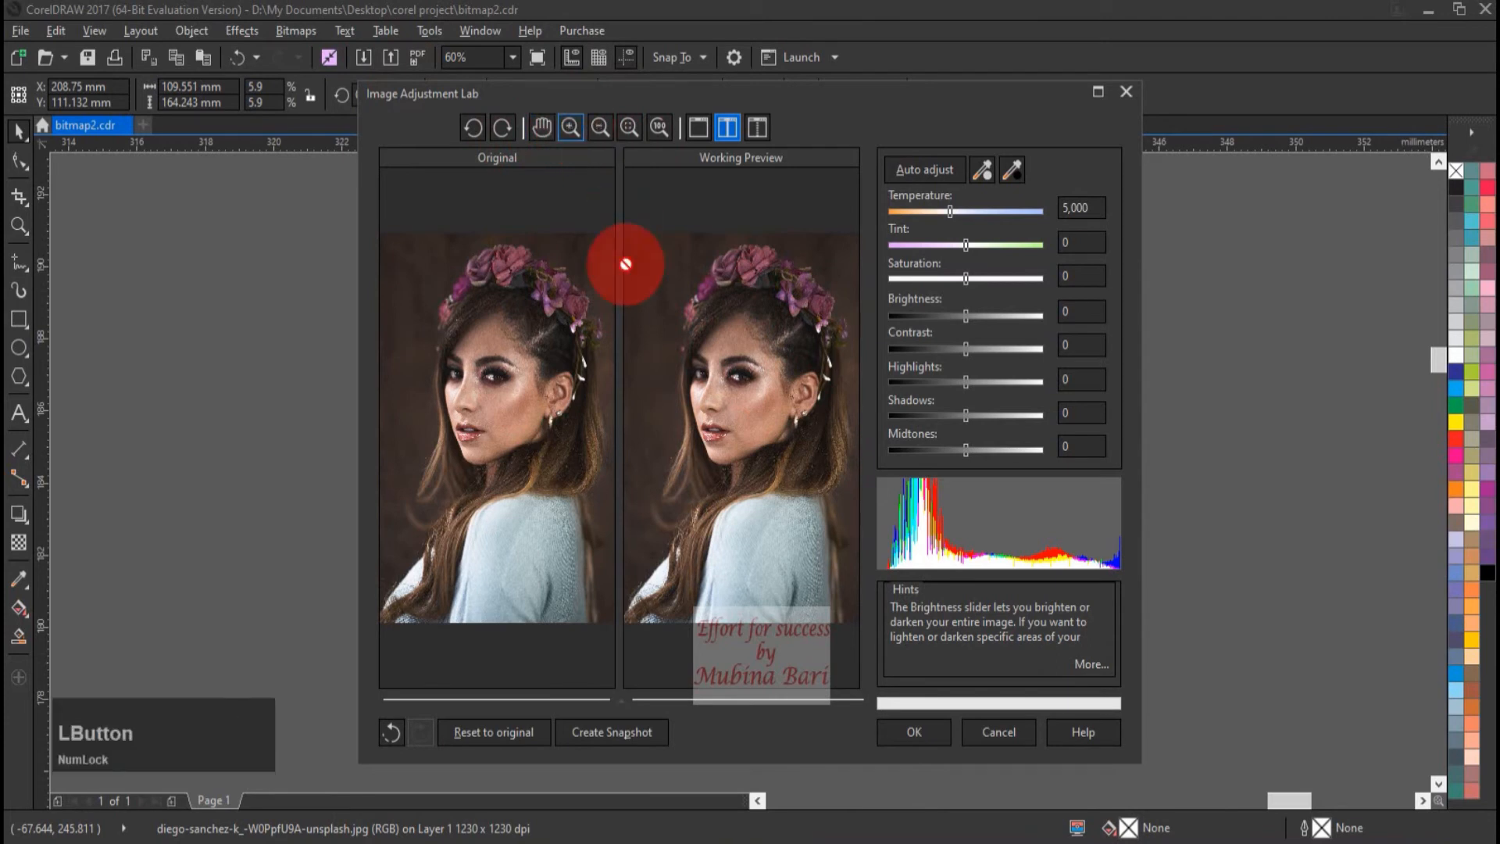
pyautogui.moveTo(440, 346); pyautogui.dragTo(584, 458)
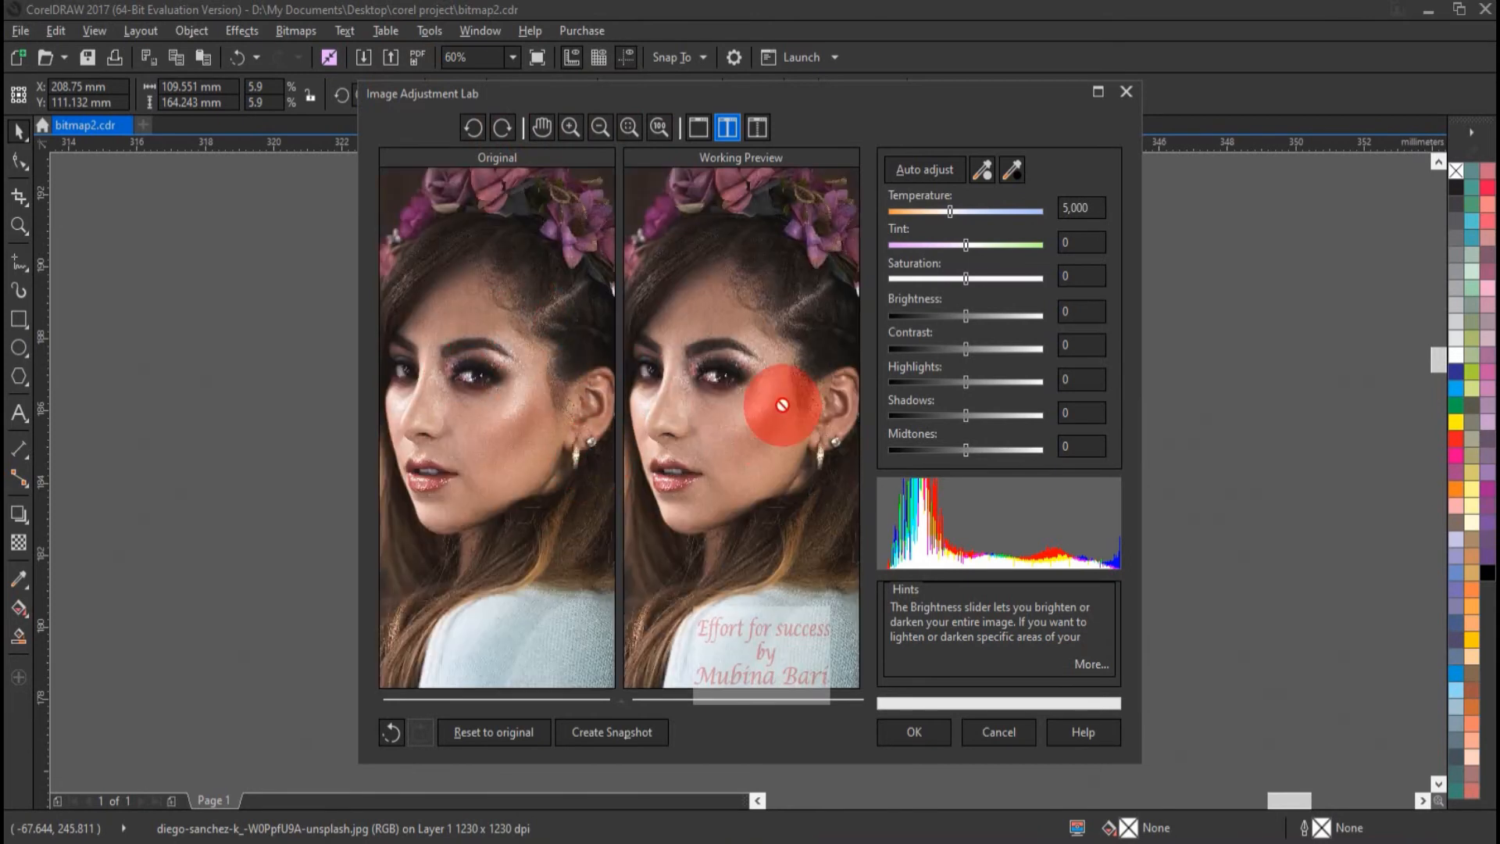
pyautogui.click(600, 128)
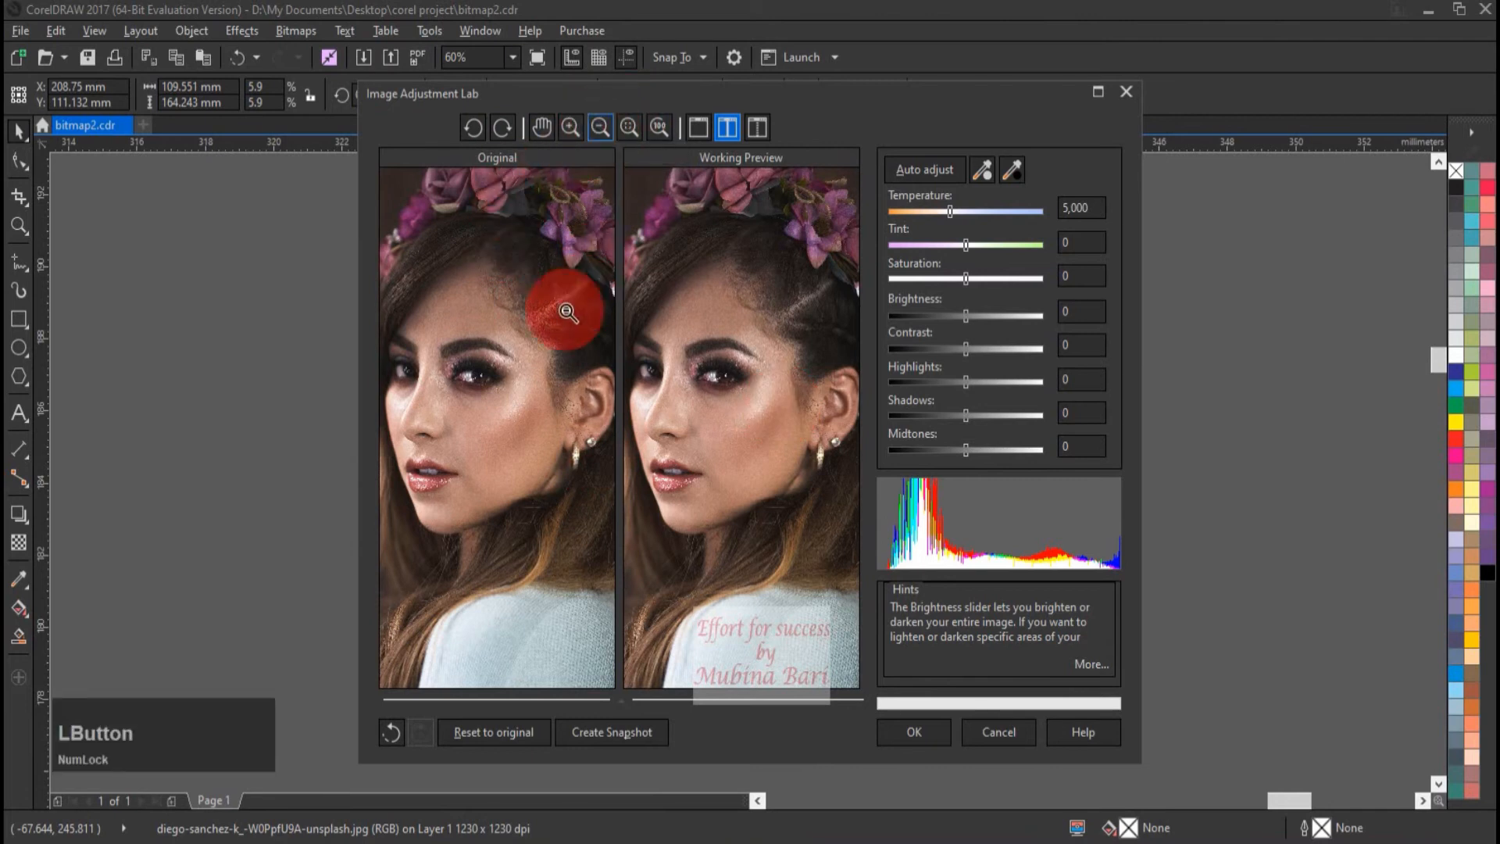
pyautogui.click(500, 320)
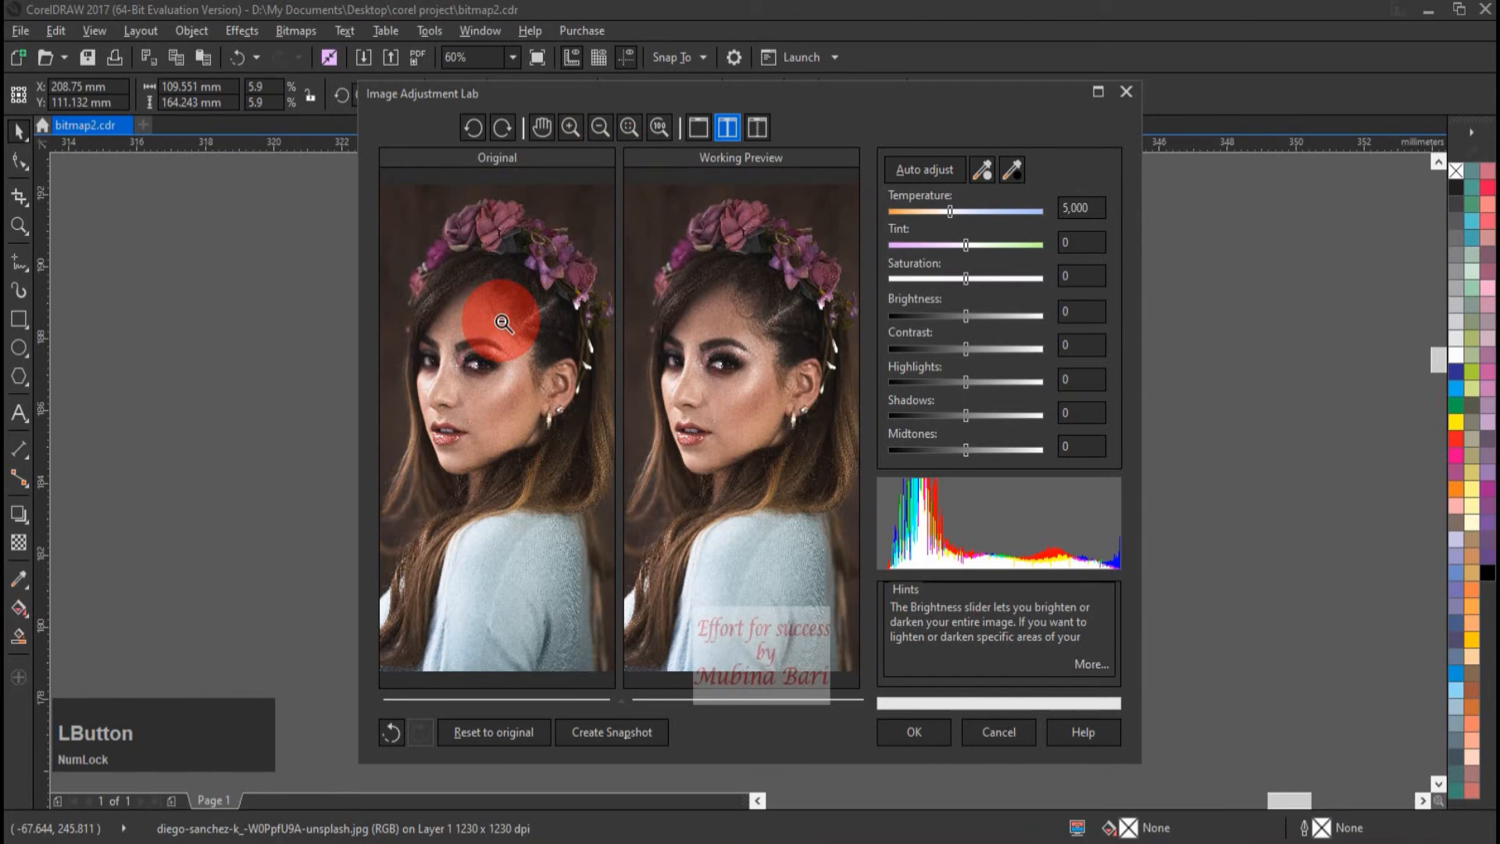
pyautogui.click(503, 320)
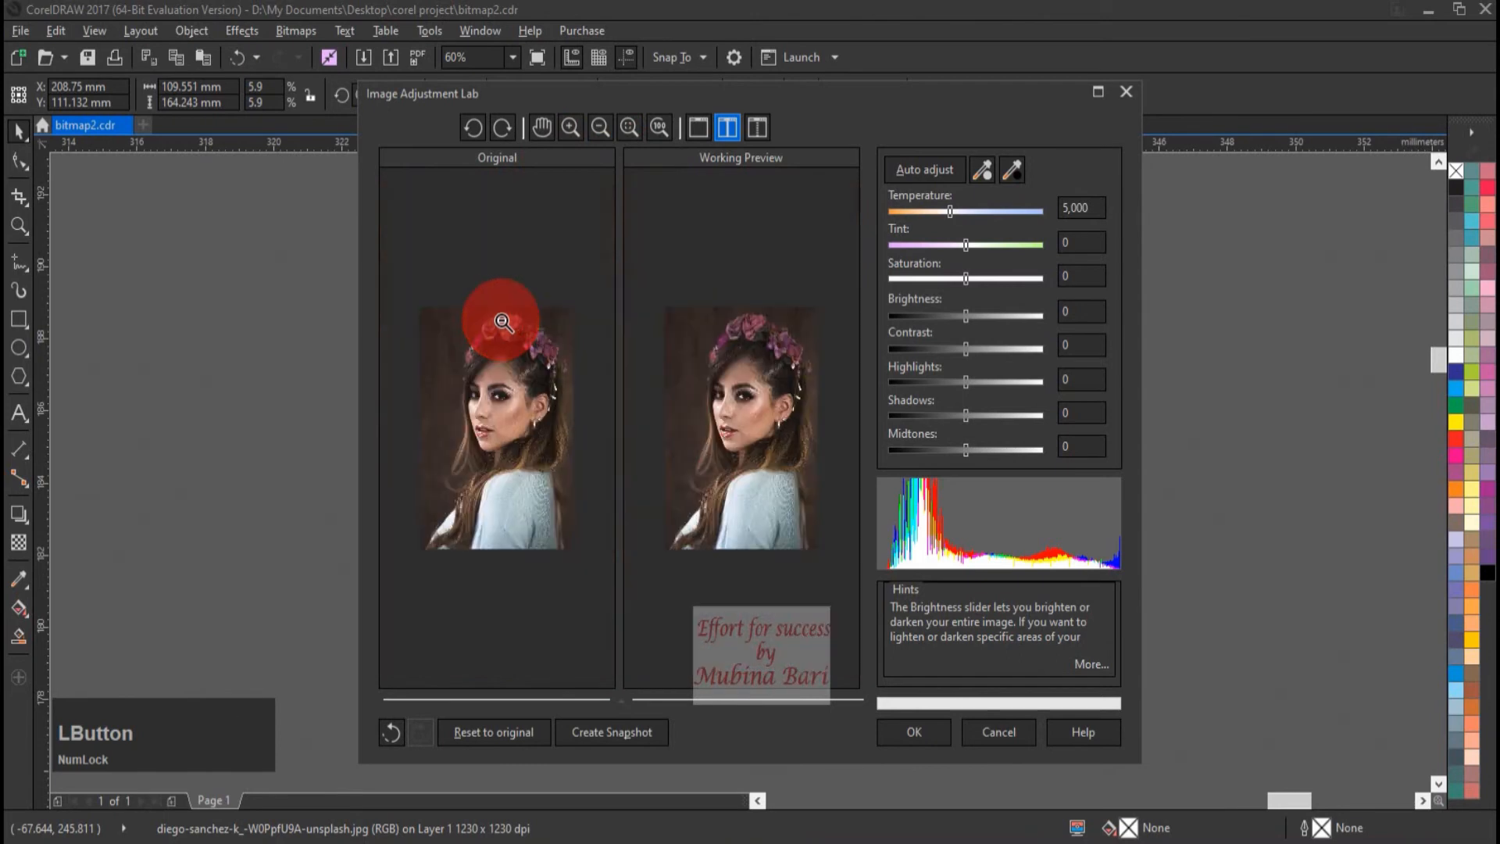
pyautogui.click(629, 130)
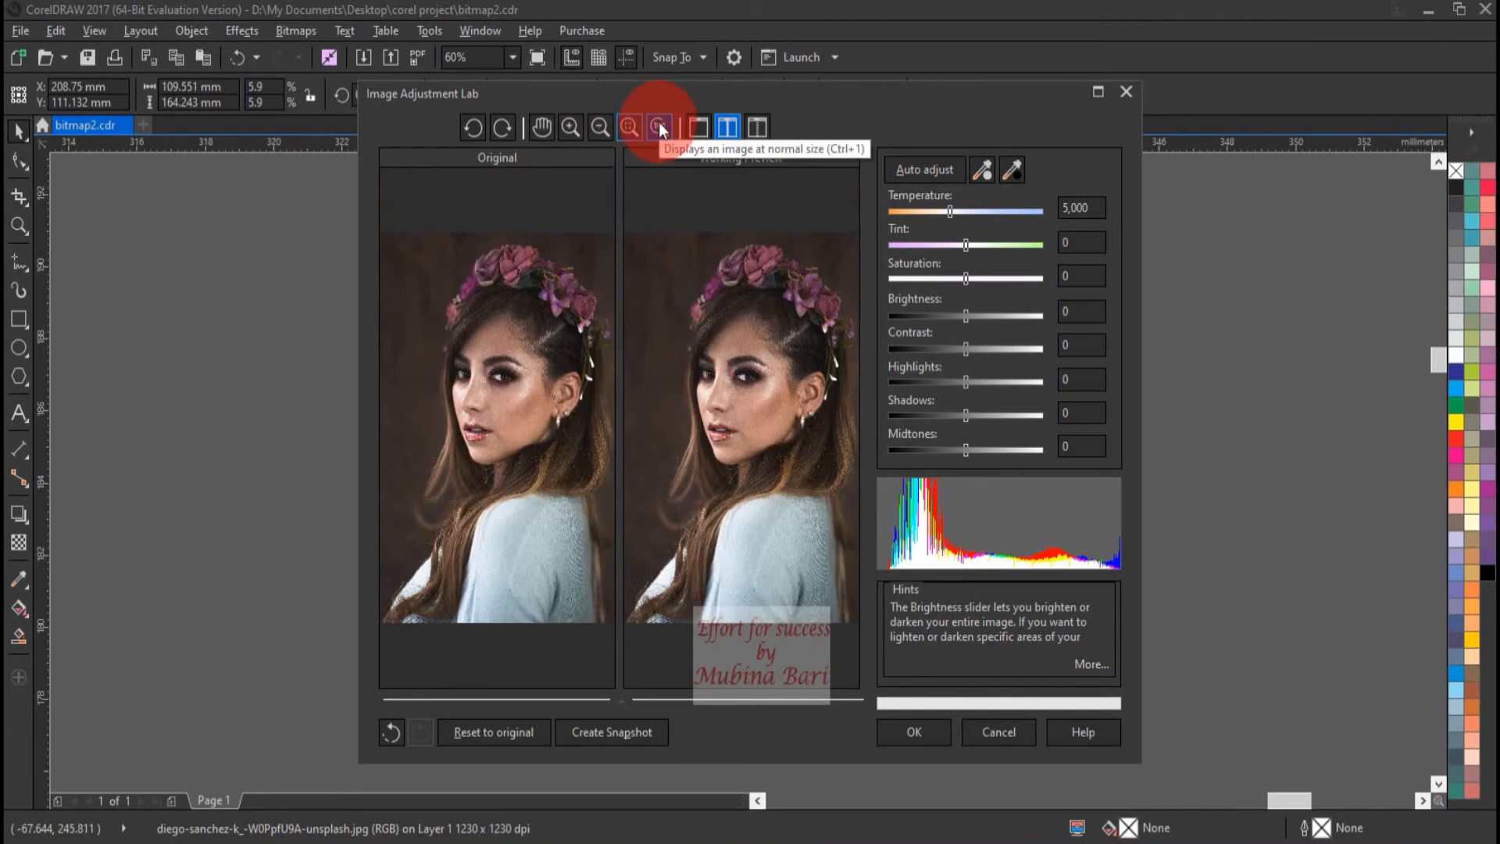
pyautogui.click(658, 127)
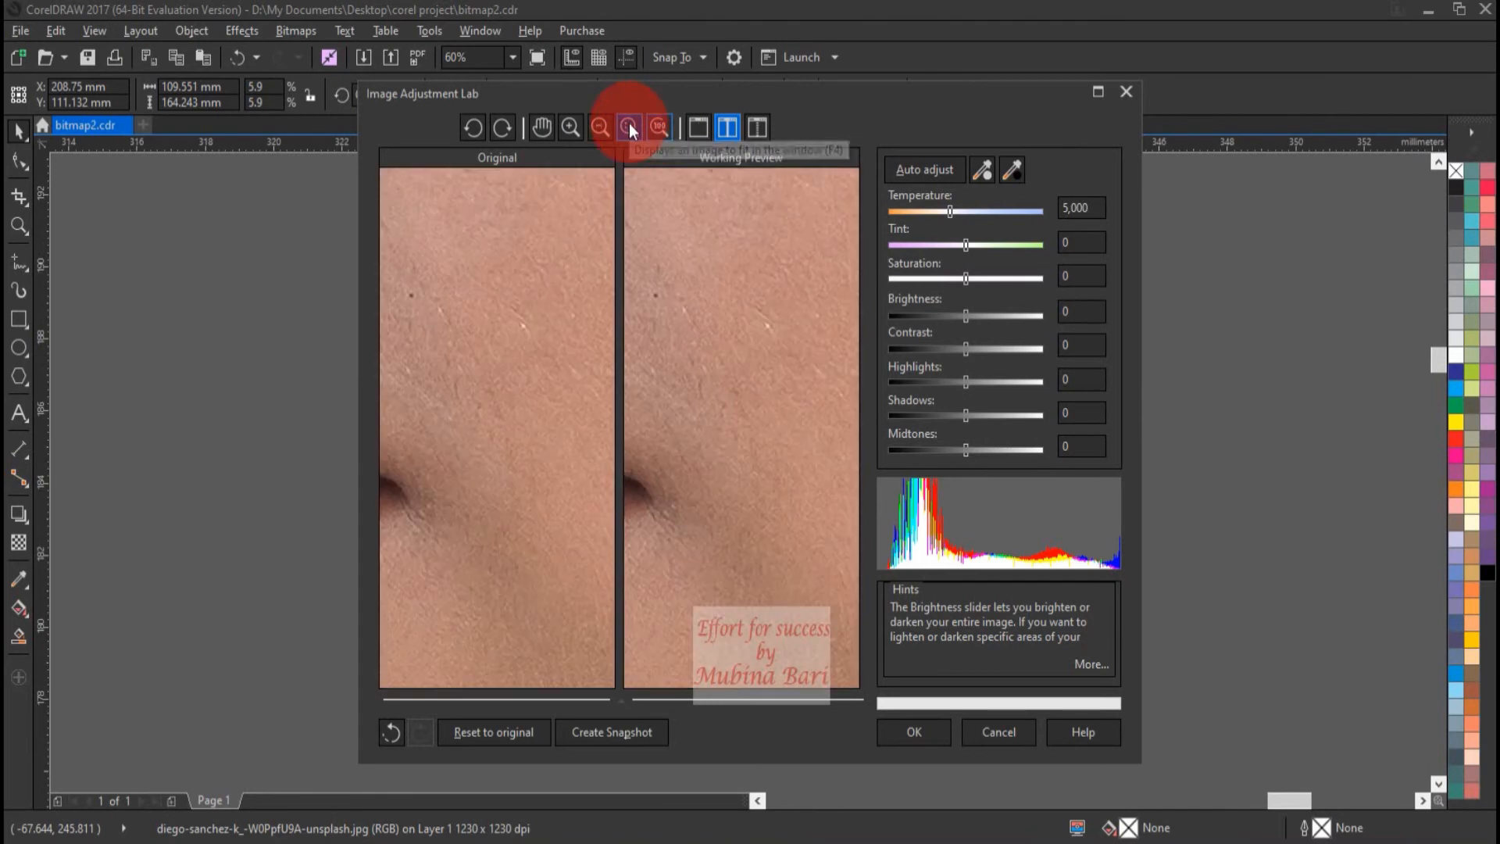
pyautogui.click(630, 128)
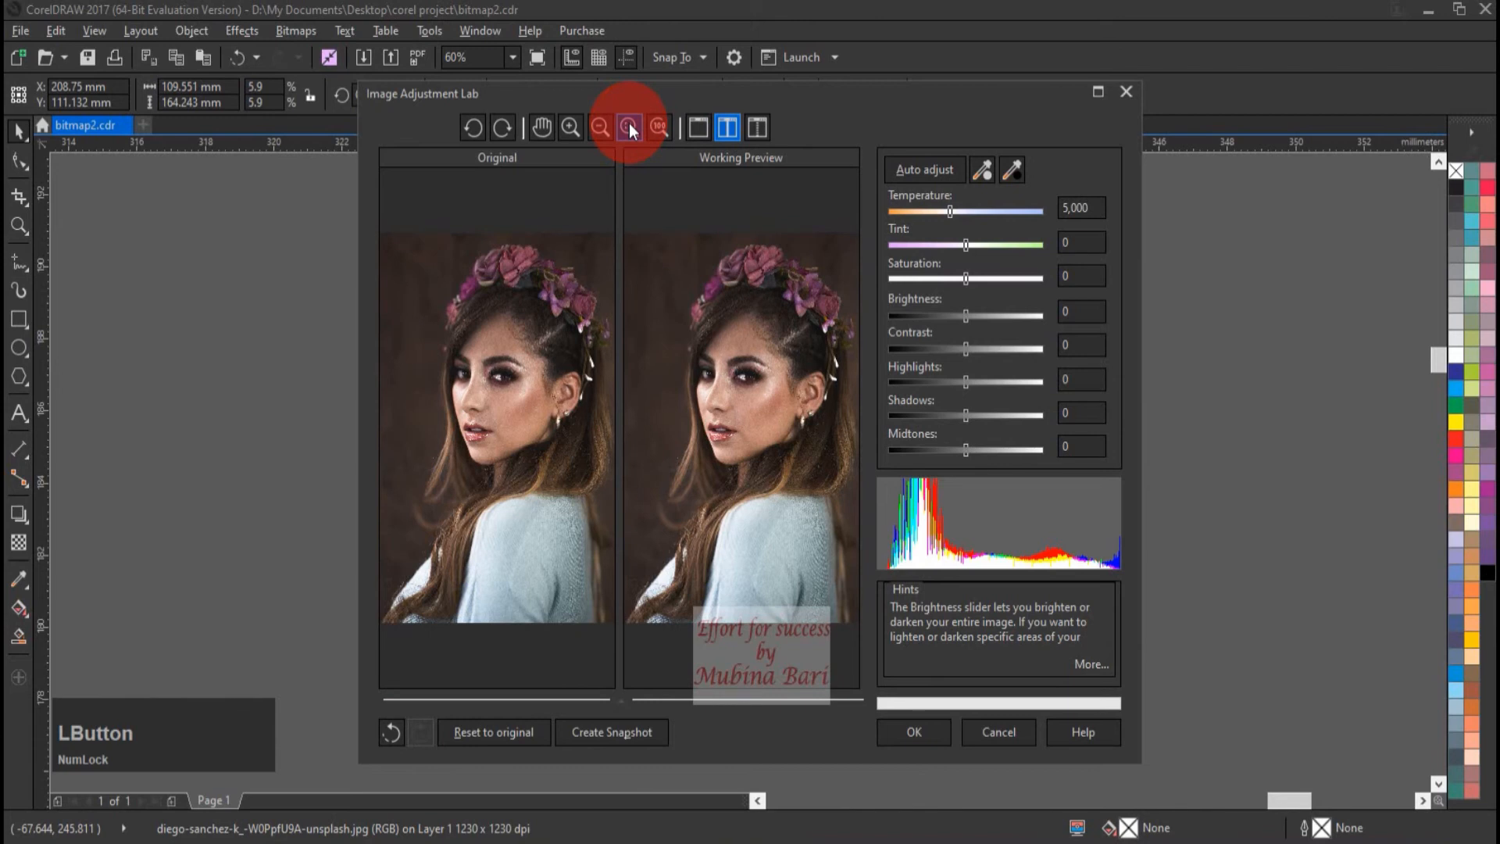
# Step: Zoom in on the face, pan across the enlarged preview and fit the photo back into the window
pyautogui.click(570, 128)
pyautogui.moveTo(443, 294); pyautogui.dragTo(577, 435)
pyautogui.click(544, 121)
pyautogui.moveTo(536, 334)
pyautogui.mouseDown()
pyautogui.moveTo(553, 308)
pyautogui.moveTo(492, 391)
pyautogui.moveTo(418, 378)
pyautogui.moveTo(500, 387)
pyautogui.moveTo(447, 313)
pyautogui.moveTo(584, 342)
pyautogui.moveTo(554, 329)
pyautogui.mouseUp()
pyautogui.click(626, 128)
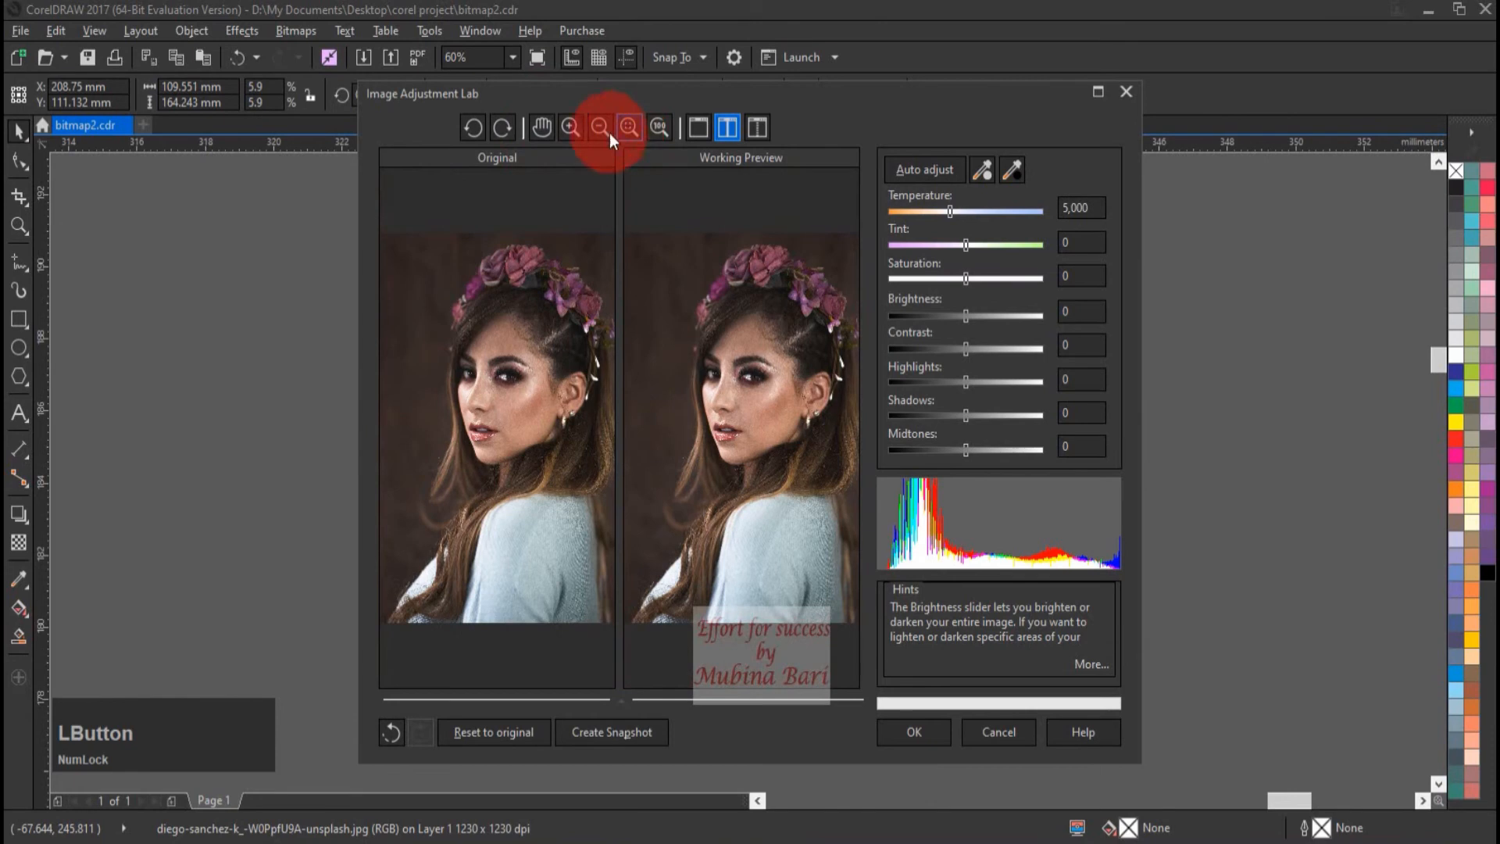
# Step: Compare the full preview with the before-and-after full preview, and finish in the before-and-after split preview
pyautogui.click(698, 133)
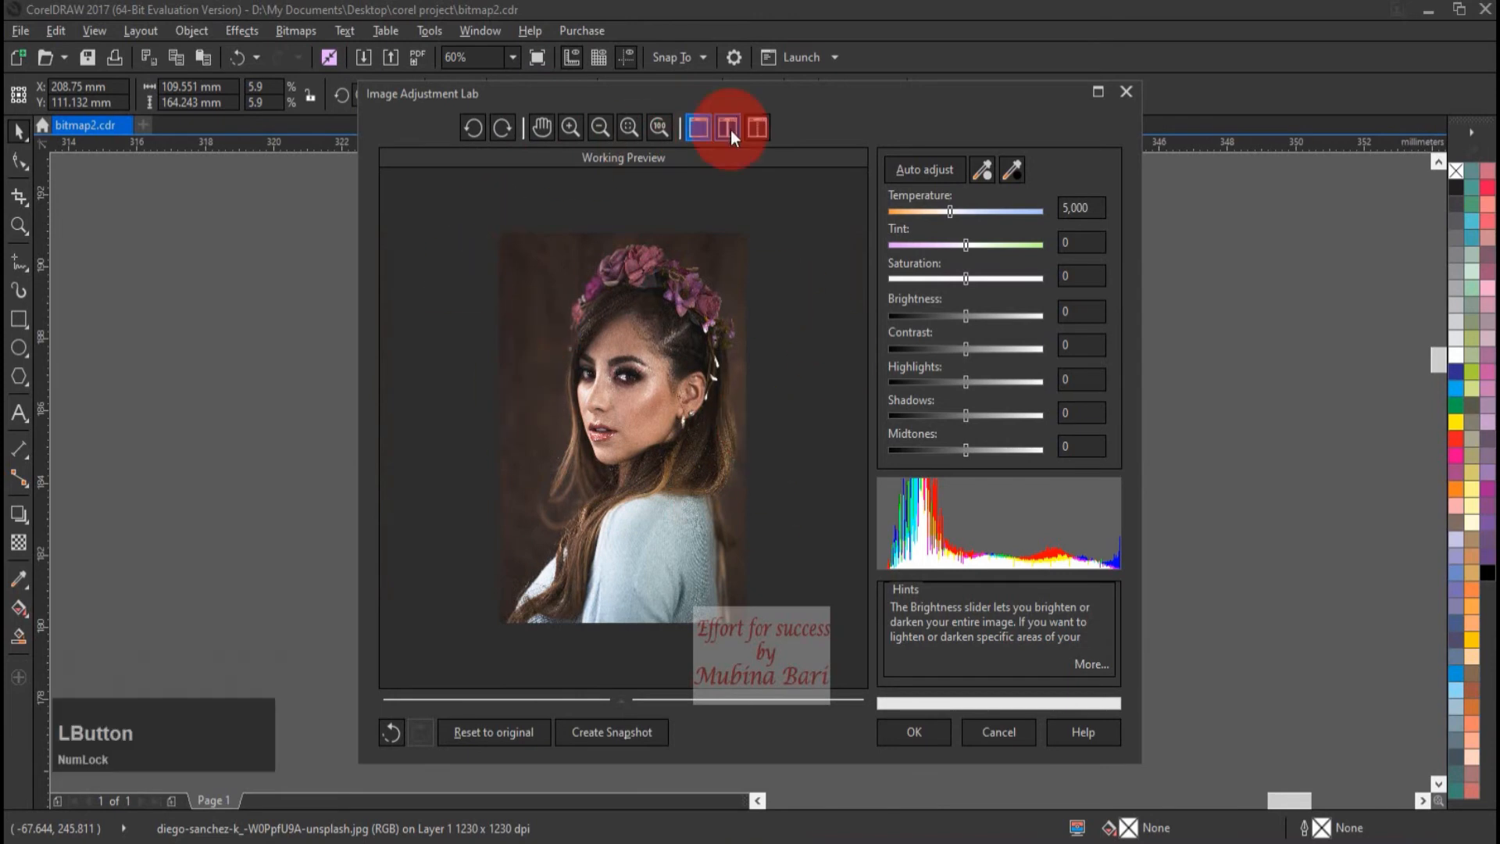
pyautogui.click(728, 128)
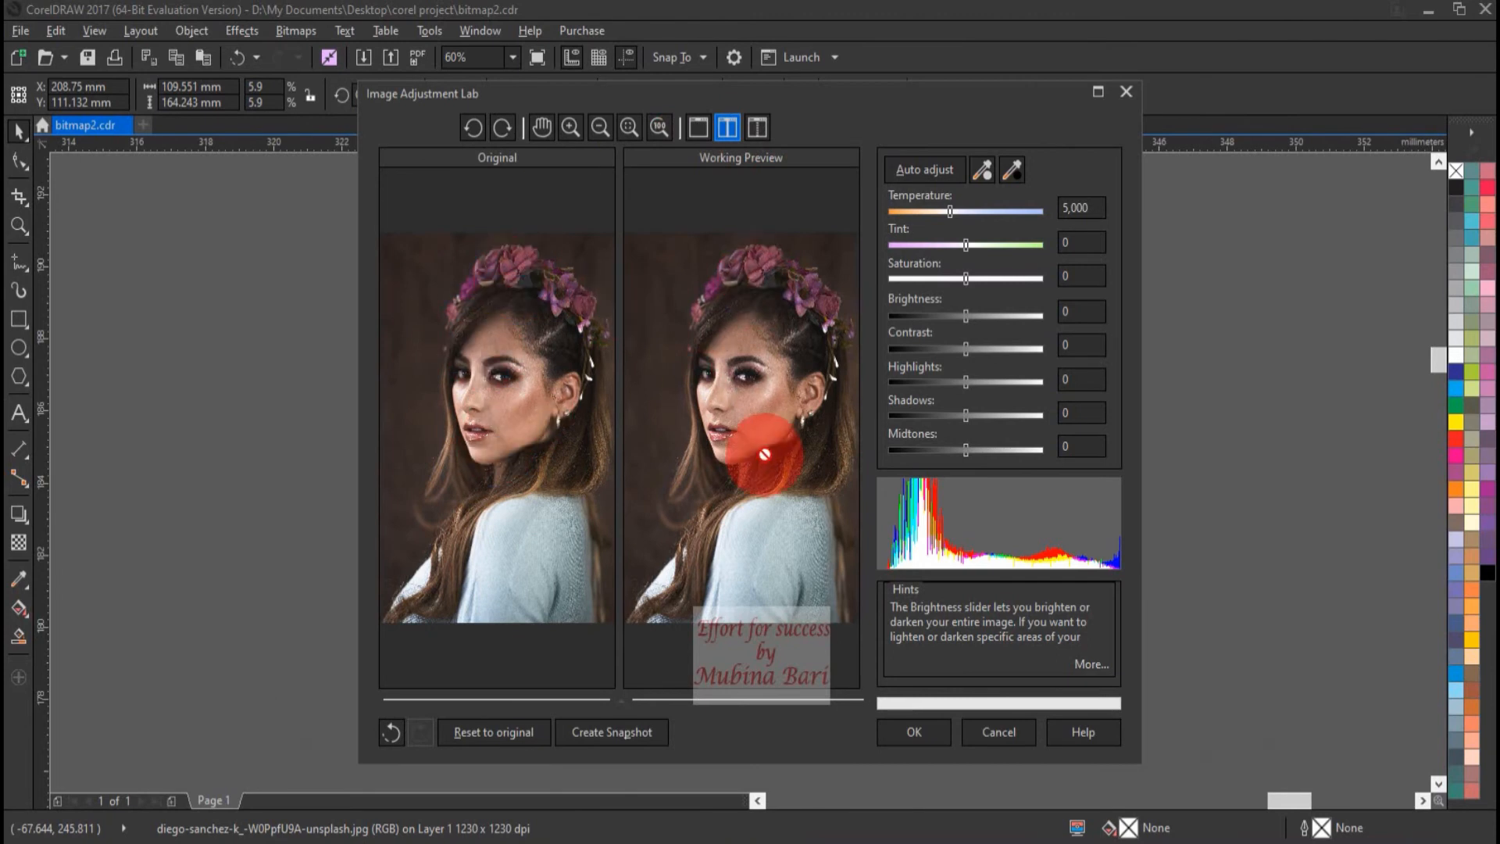
pyautogui.click(758, 127)
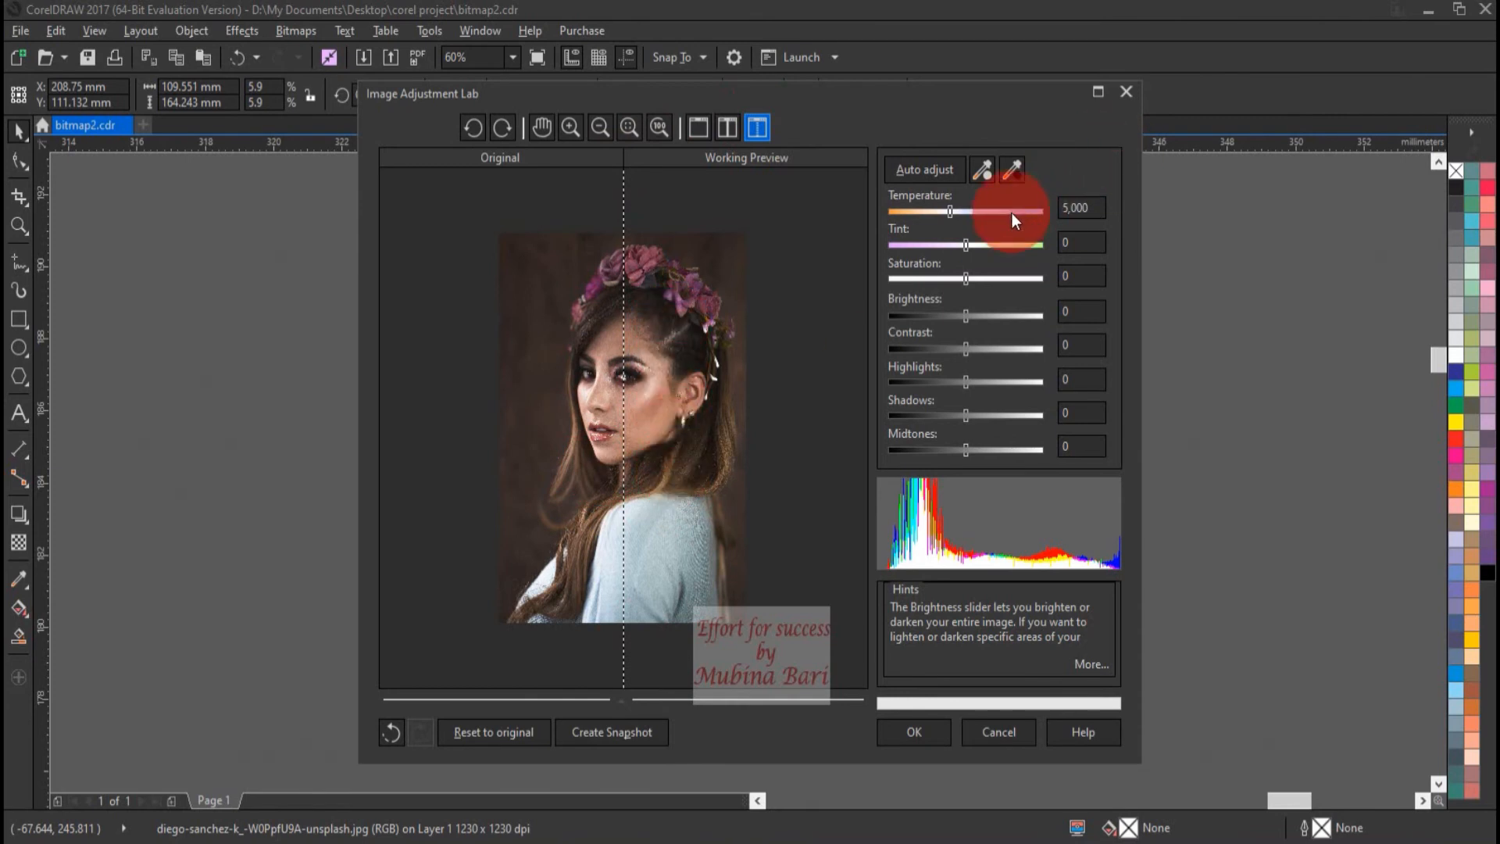
# Step: Warm the photo by setting Temperature to 2,813 and inspect the working half of the split preview
pyautogui.click(905, 212)
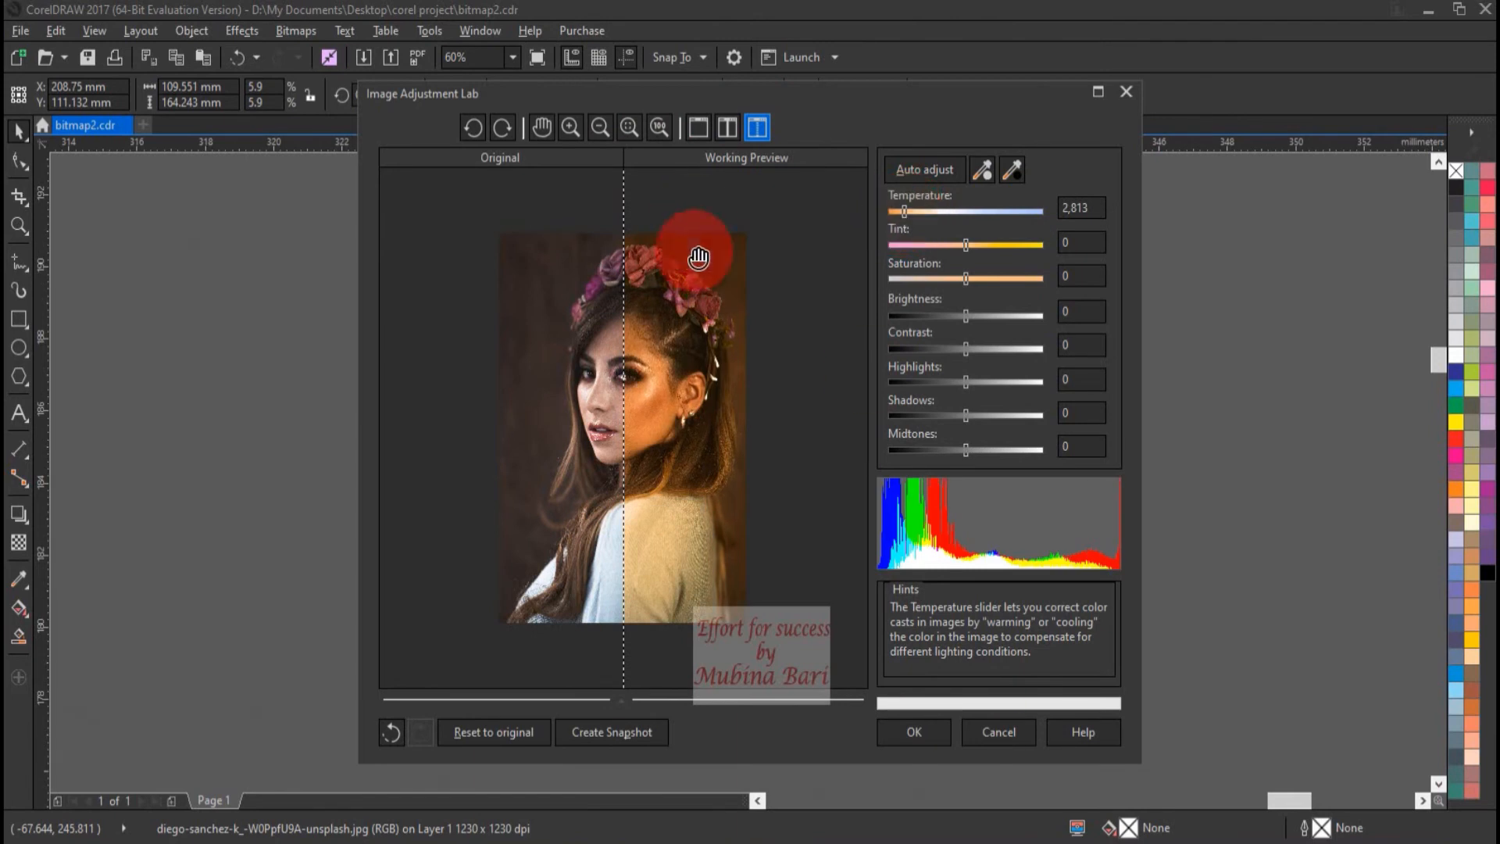
pyautogui.moveTo(686, 342); pyautogui.dragTo(698, 382)
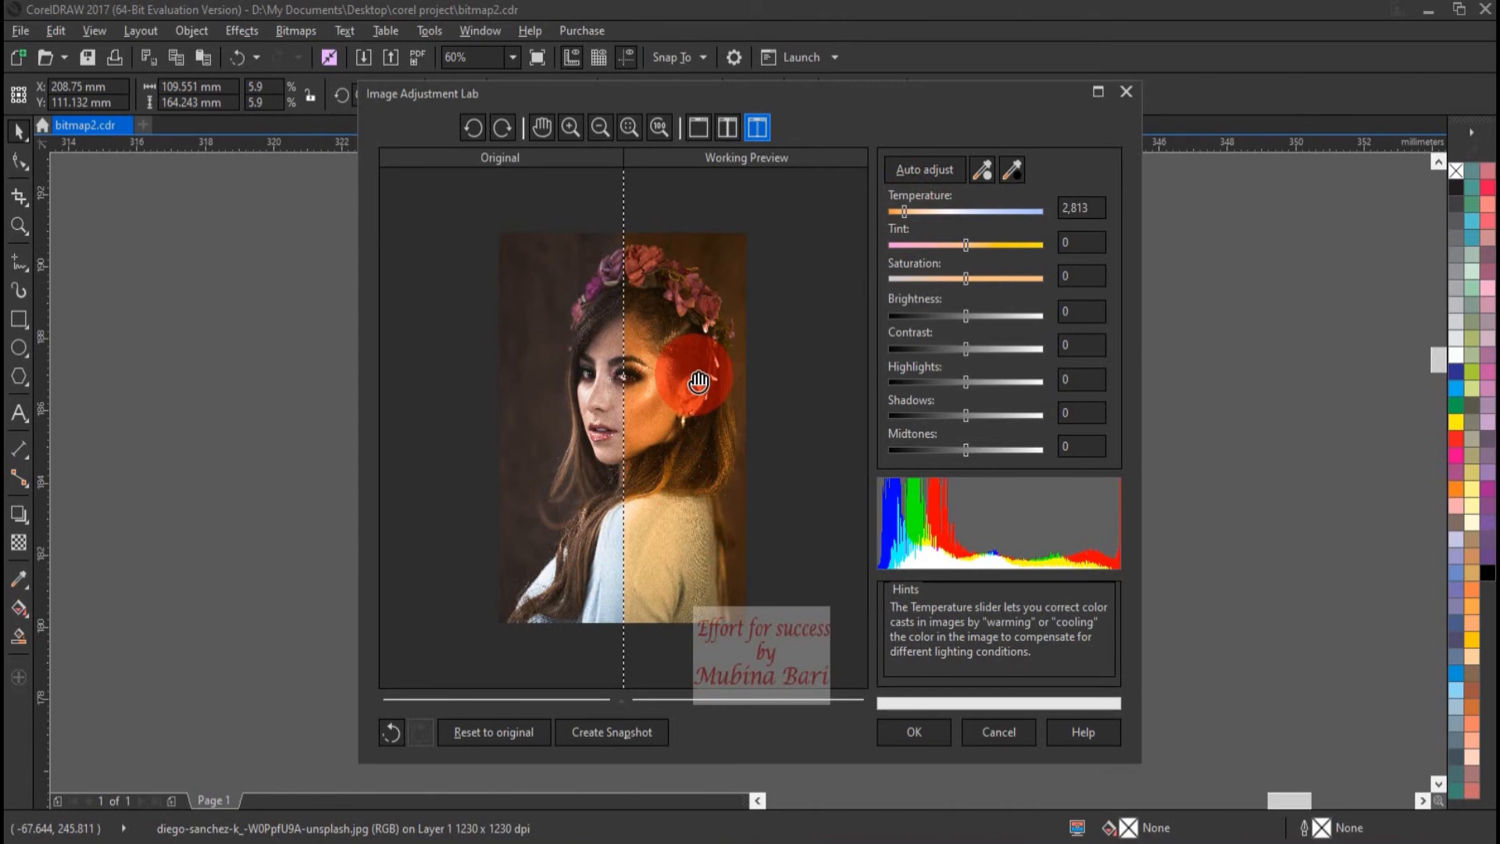
pyautogui.moveTo(698, 382); pyautogui.dragTo(636, 376)
# Step: Reset the photo's adjustments to the original and try undoing that reset
pyautogui.click(482, 738)
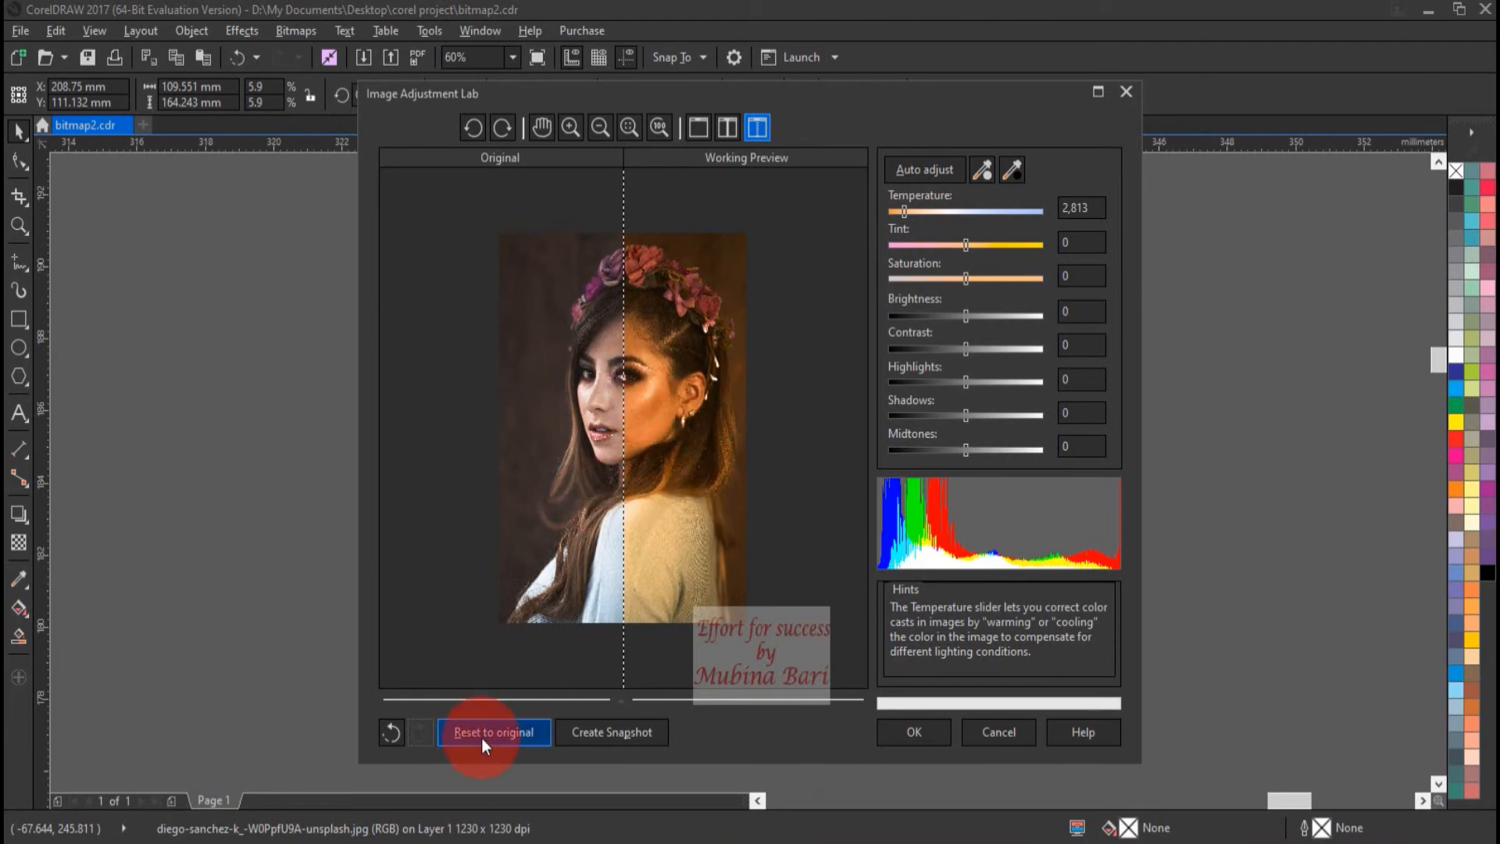
pyautogui.click(484, 734)
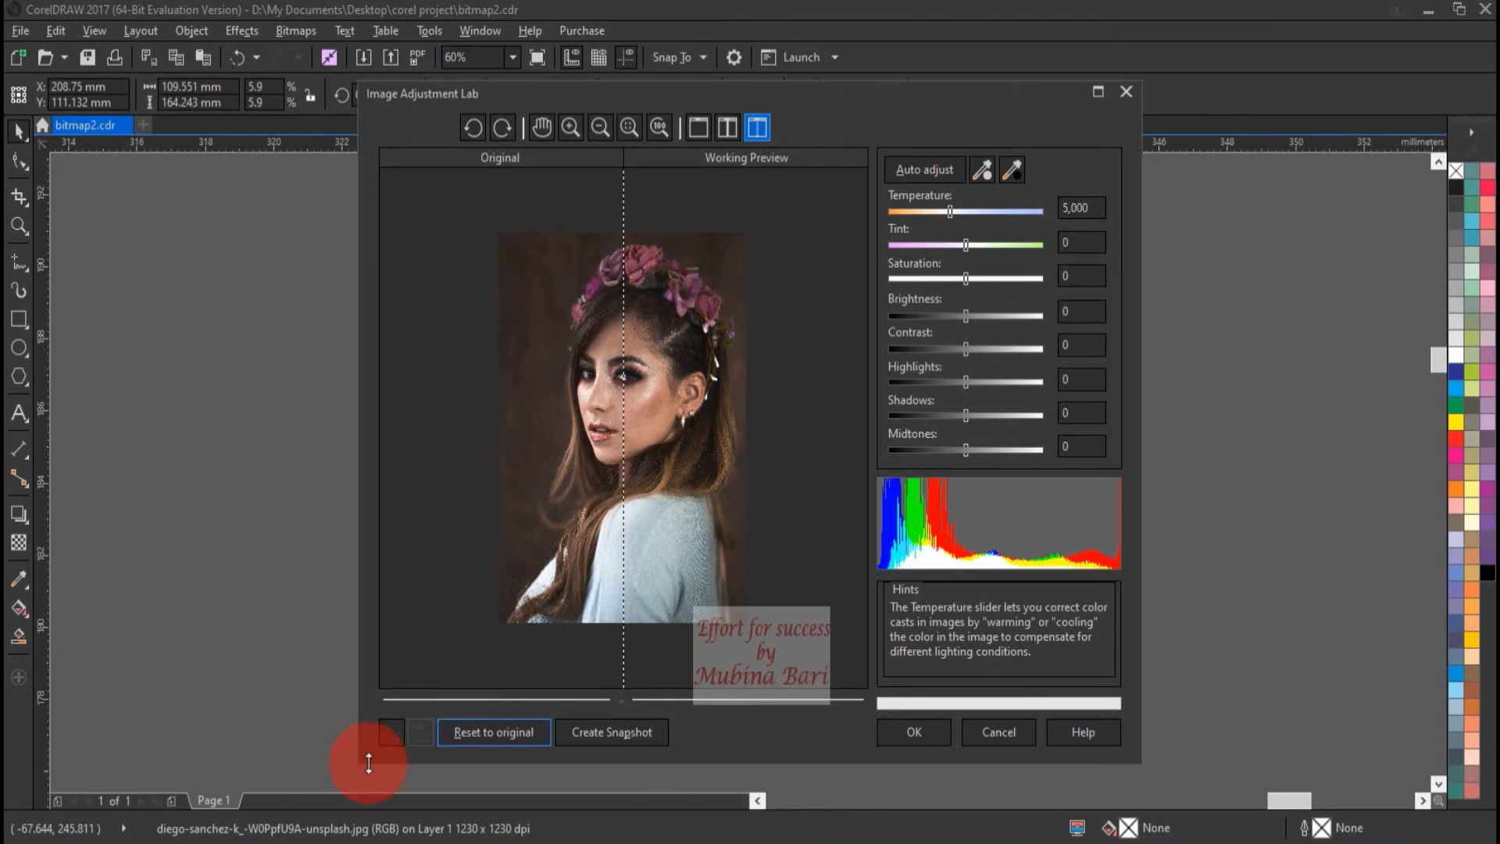
pyautogui.click(393, 731)
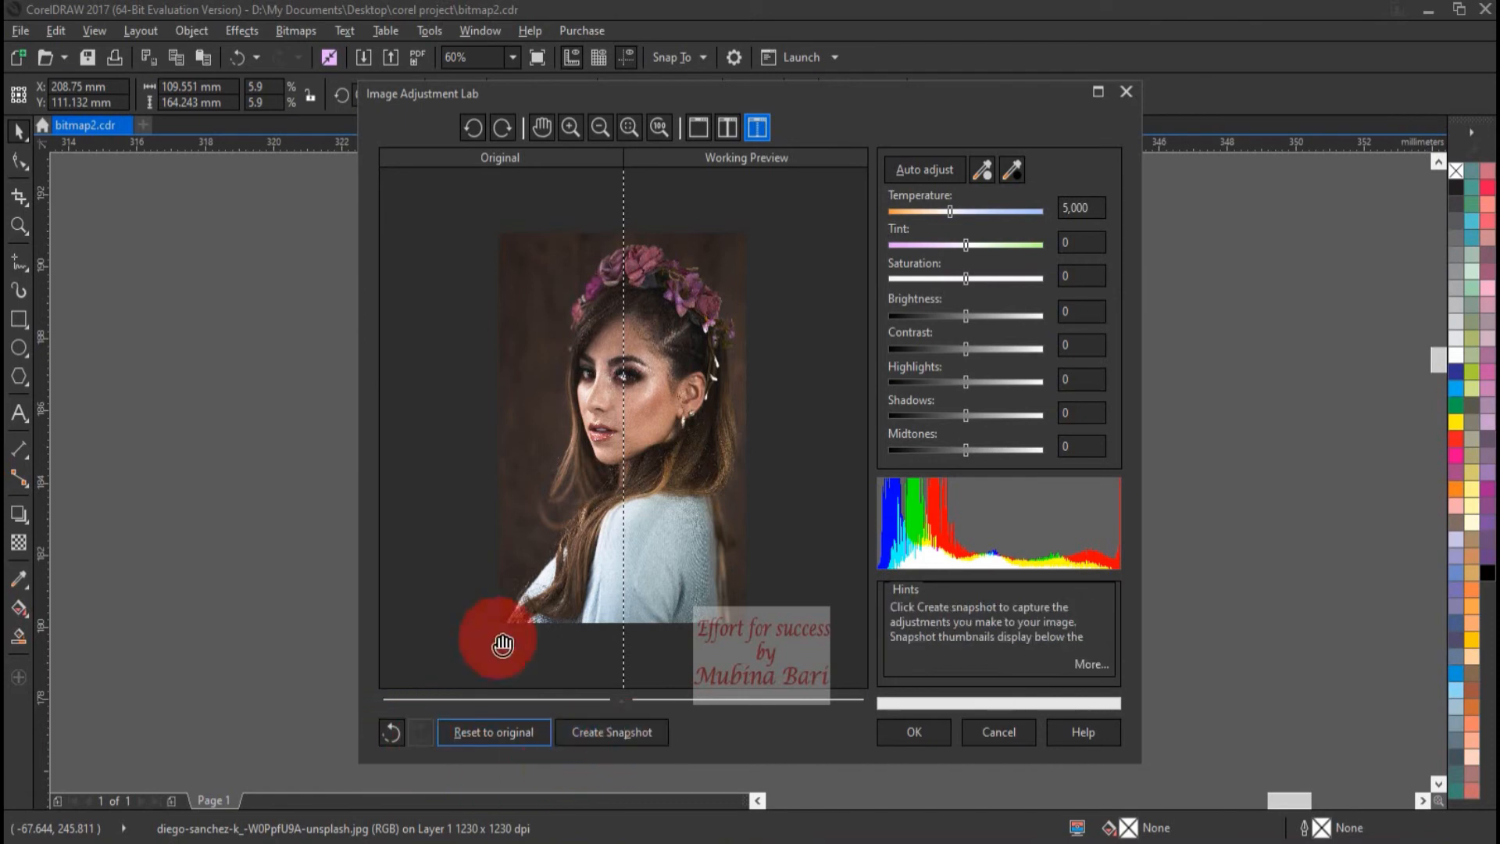
# Step: Create a snapshot of the photo's current adjustments and collapse the snapshot strip
pyautogui.click(582, 742)
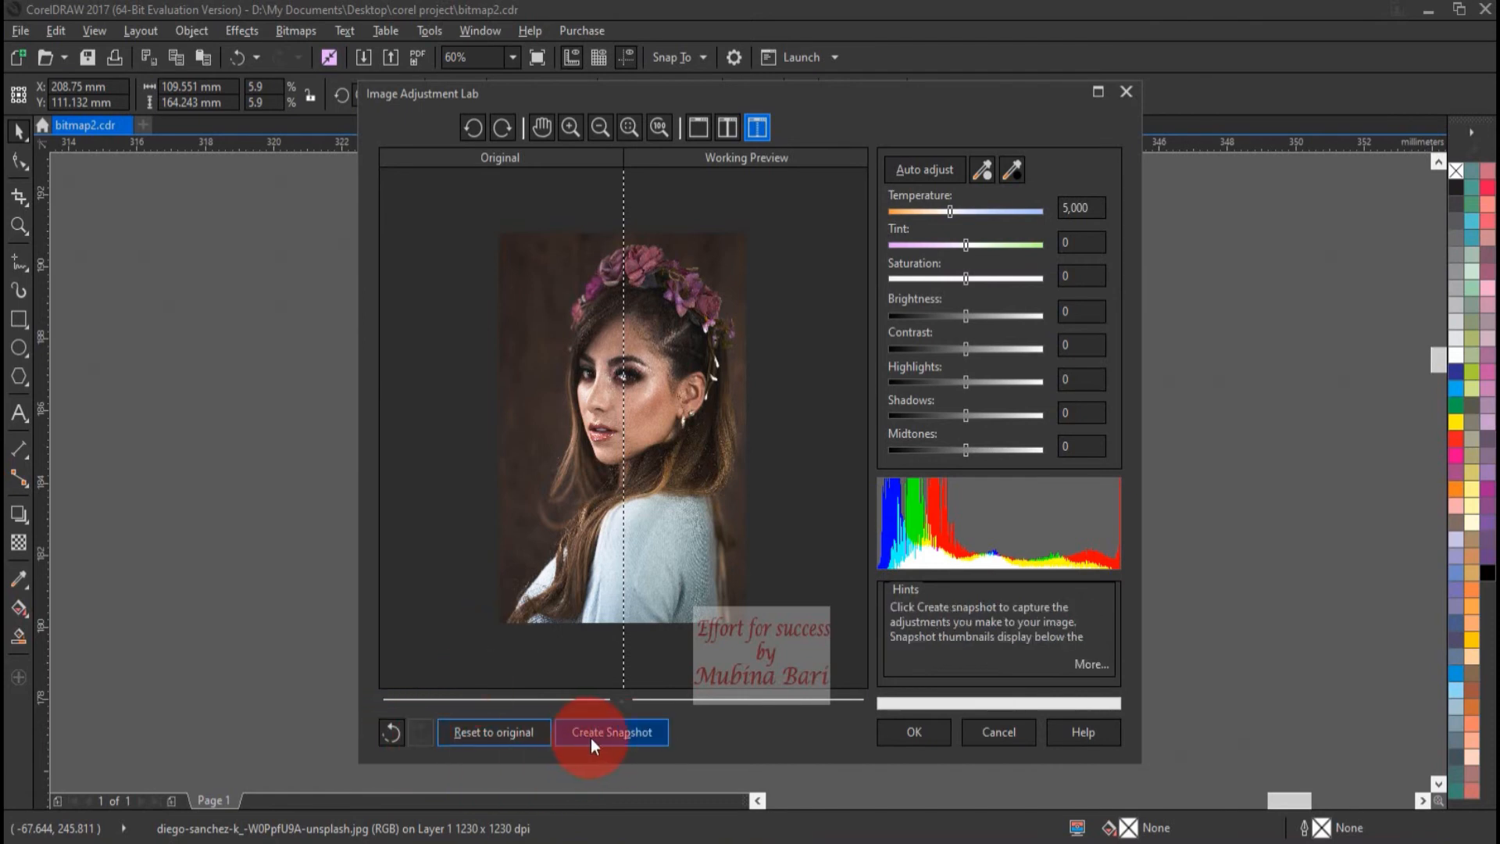
pyautogui.click(591, 738)
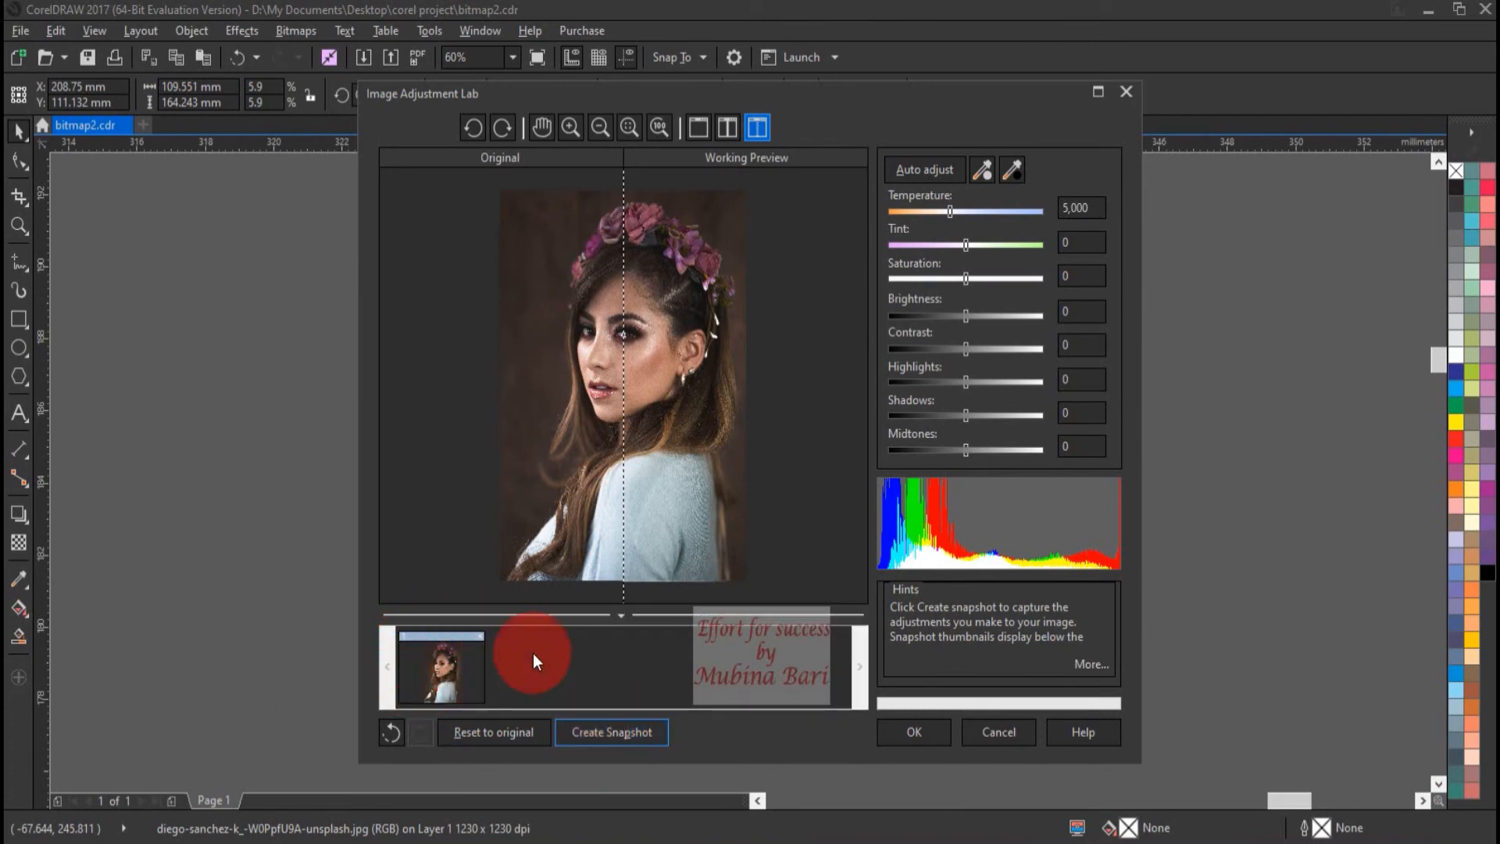
pyautogui.click(621, 616)
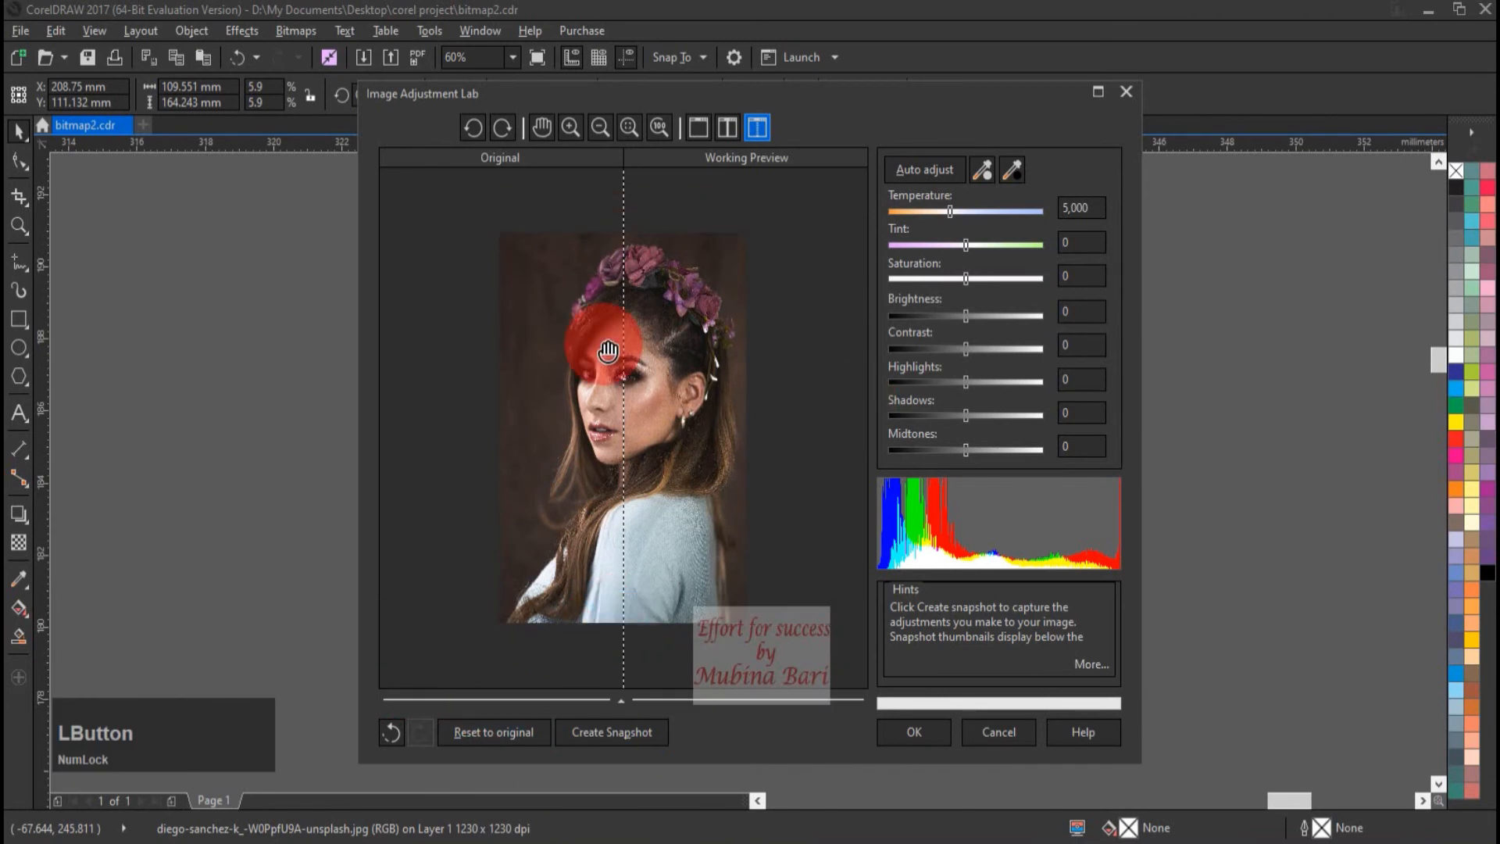
# Step: Try Auto Adjust and sample the white point on the flower crown in the original half of the preview
pyautogui.click(923, 170)
pyautogui.click(983, 178)
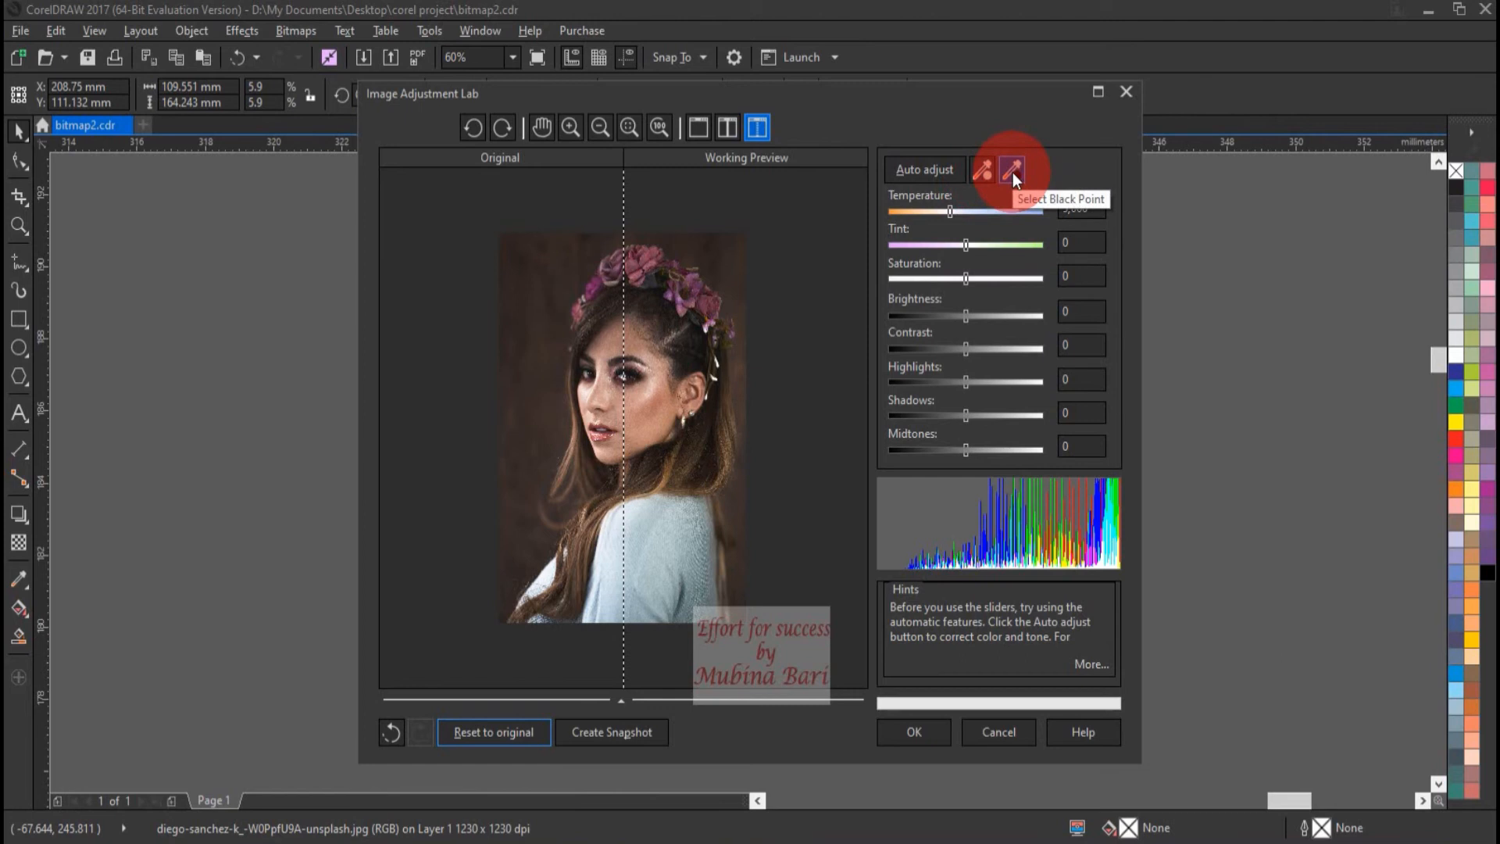
pyautogui.click(987, 171)
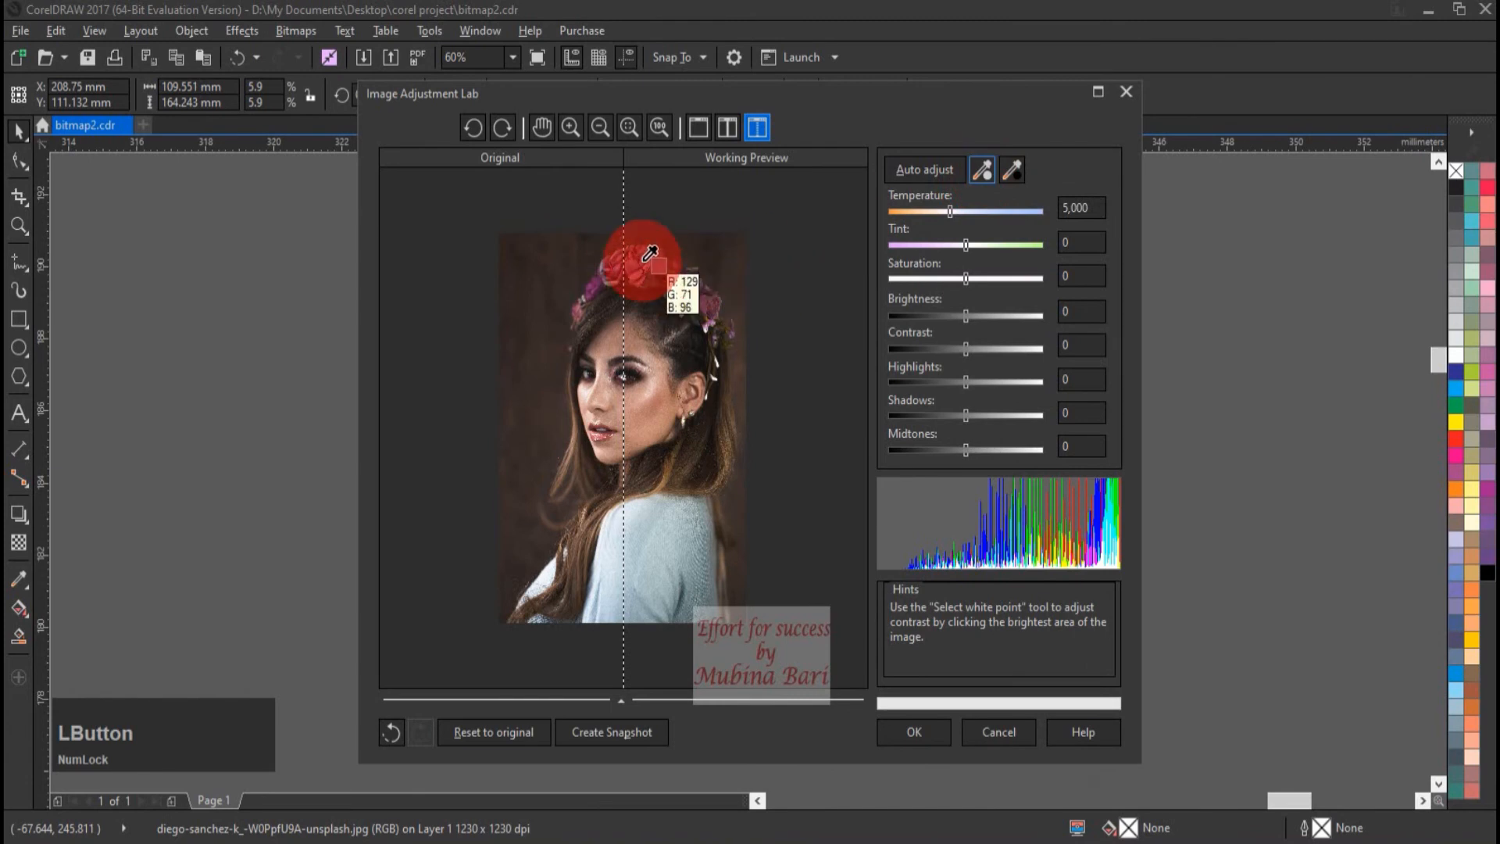
pyautogui.click(602, 276)
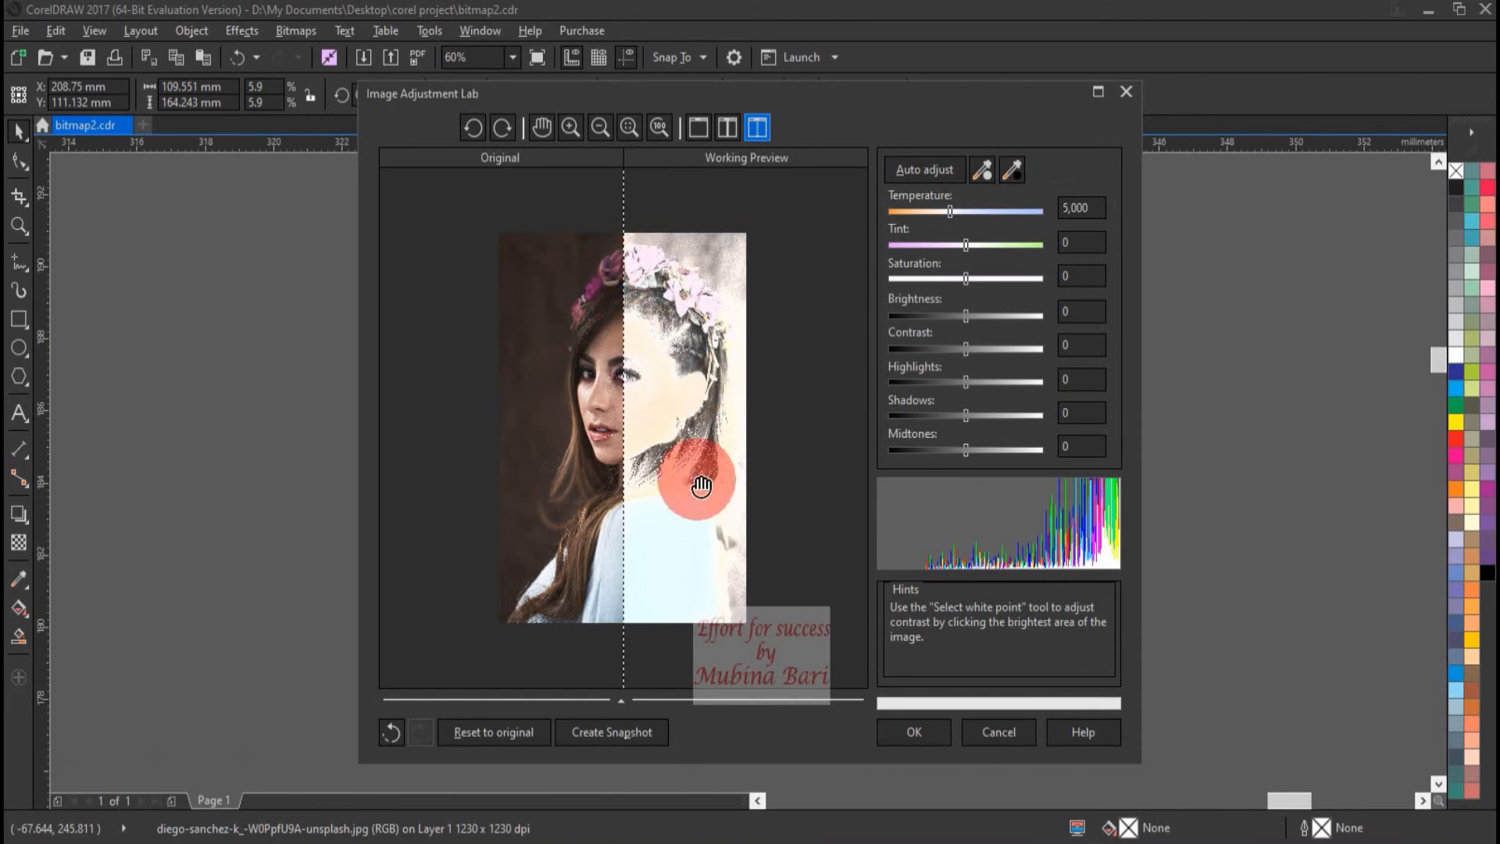
# Step: Compare the photo in the before-and-after full preview and reset its adjustments to the original
pyautogui.click(722, 128)
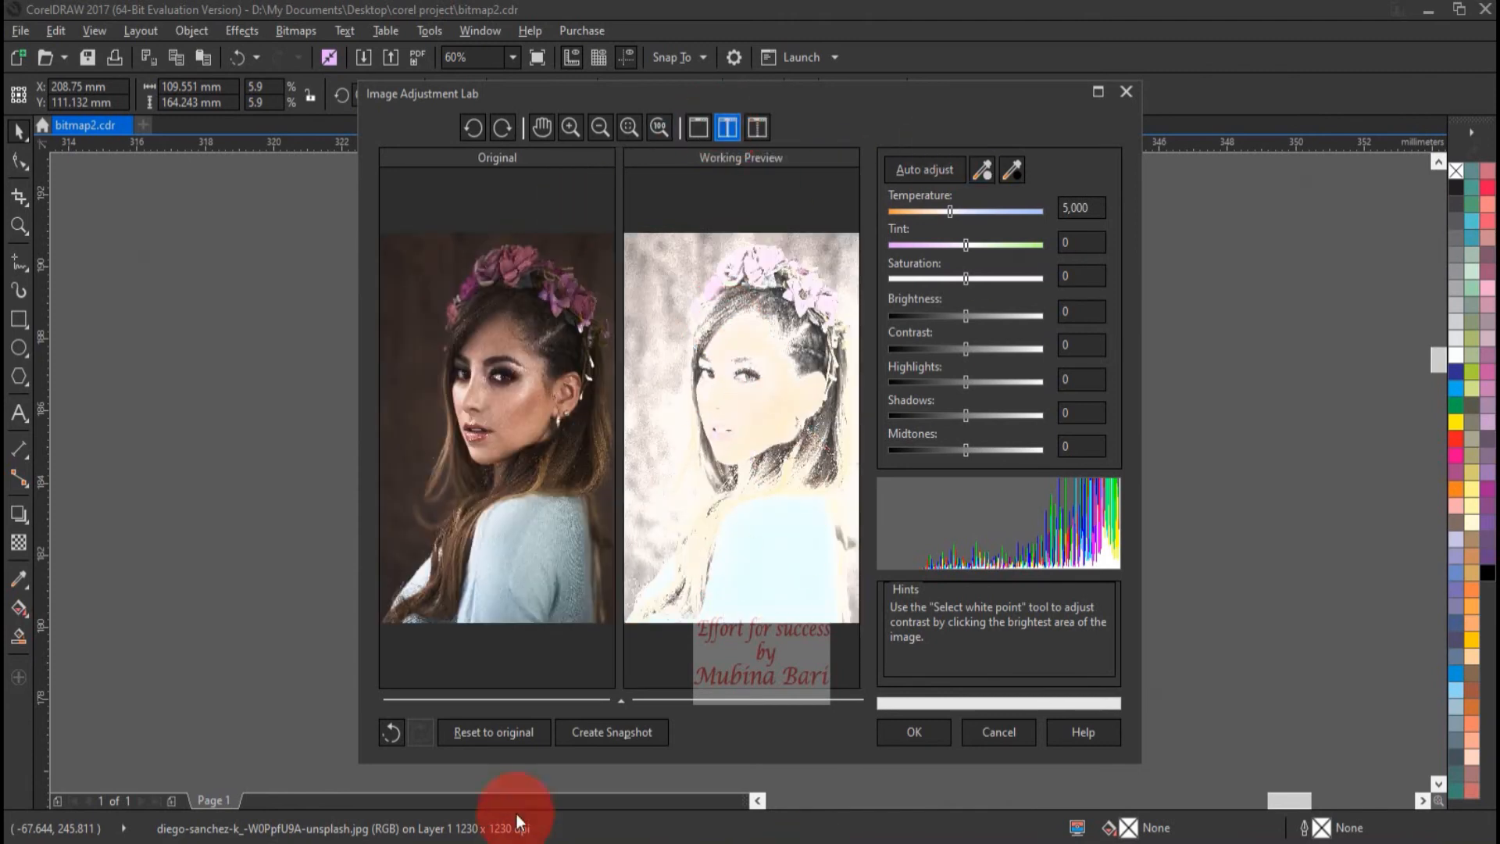
pyautogui.click(509, 739)
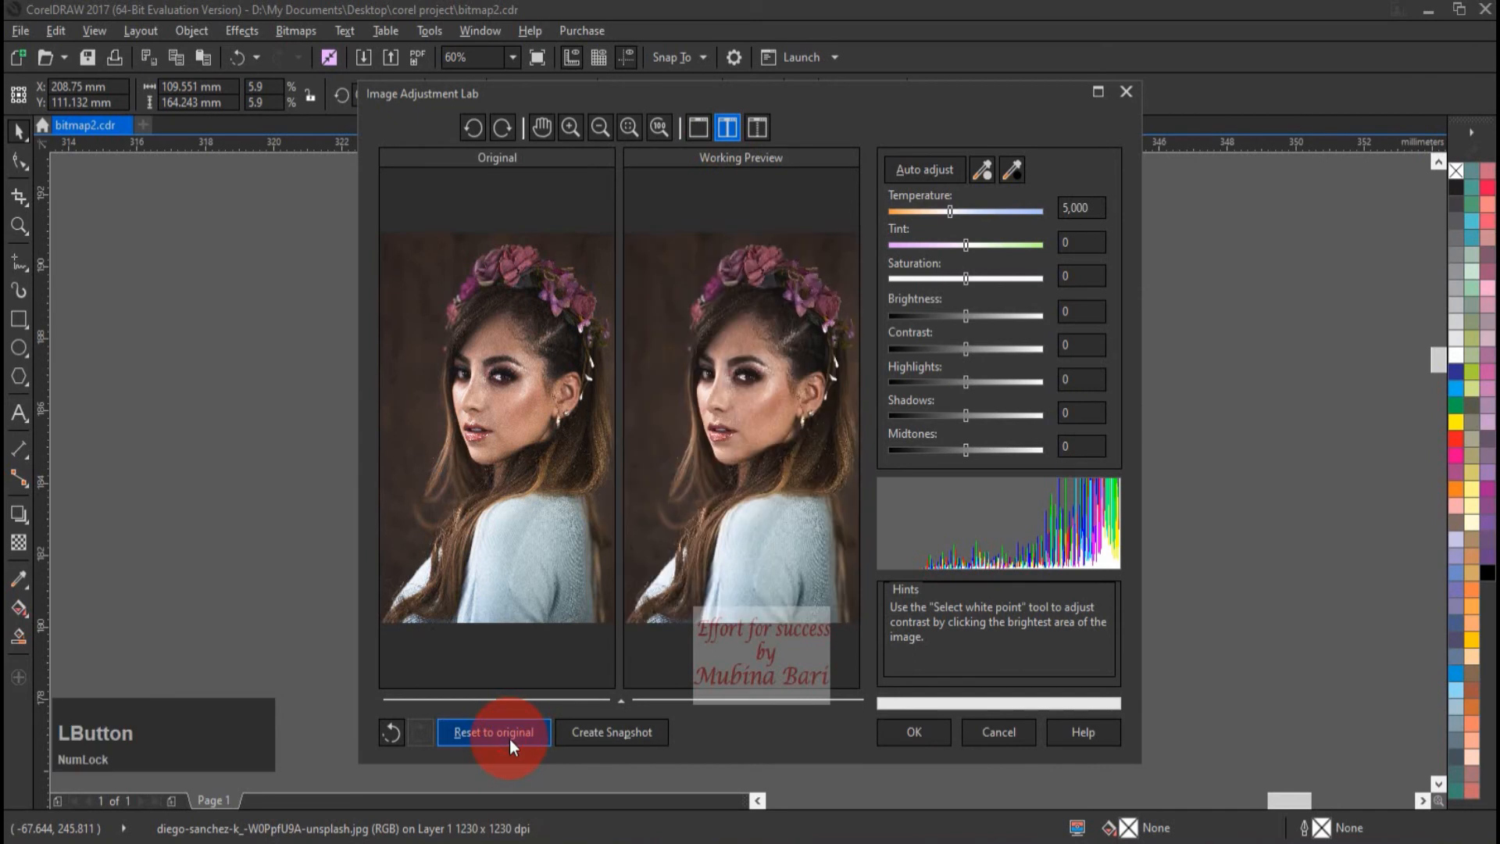
# Step: Set the black point from the woman's cheek and the white point from the flower crown
pyautogui.click(1014, 168)
pyautogui.click(552, 390)
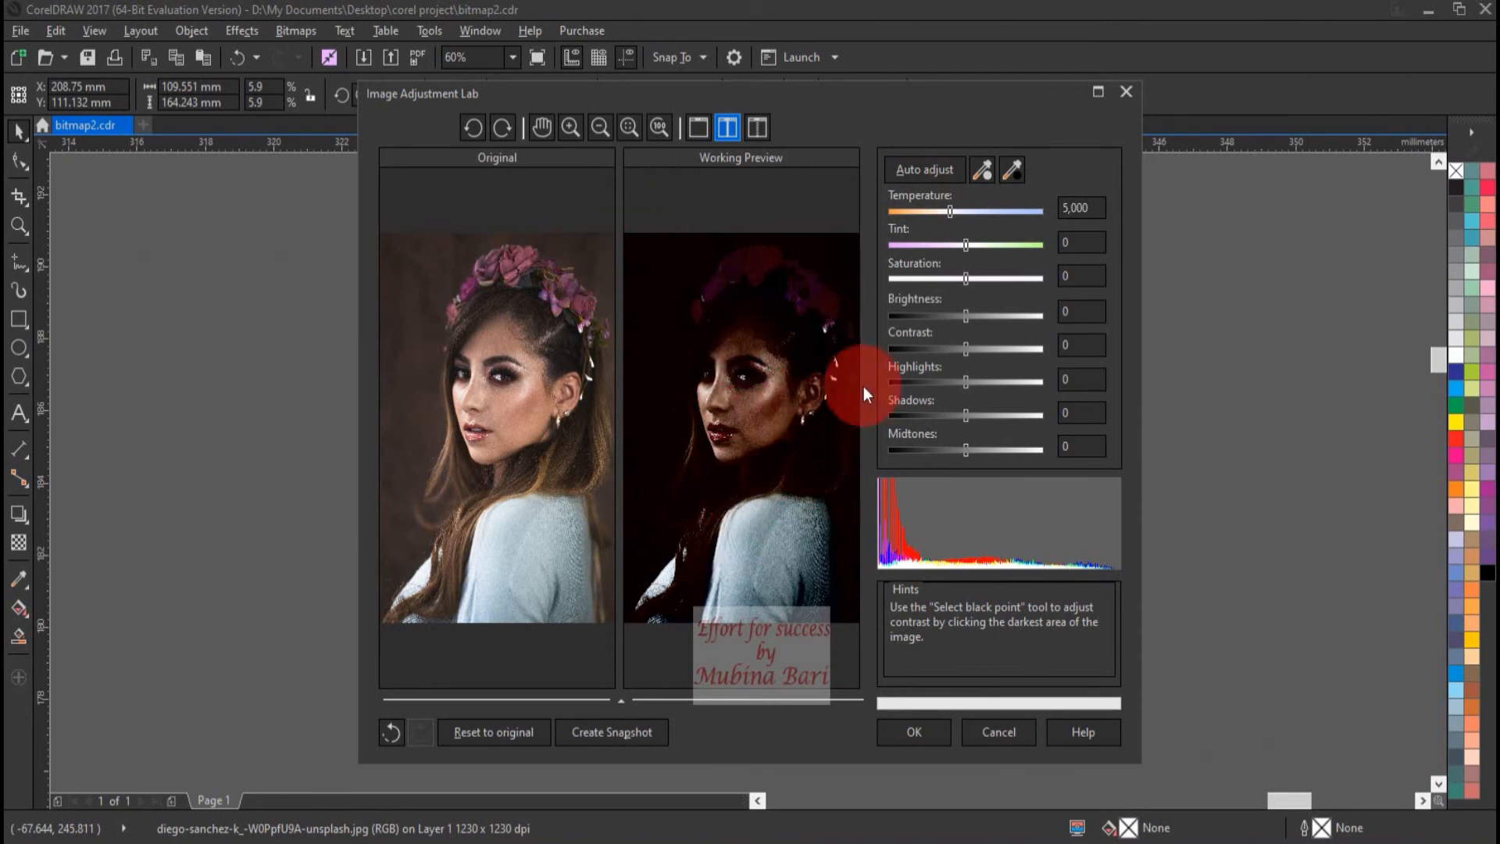
pyautogui.click(983, 170)
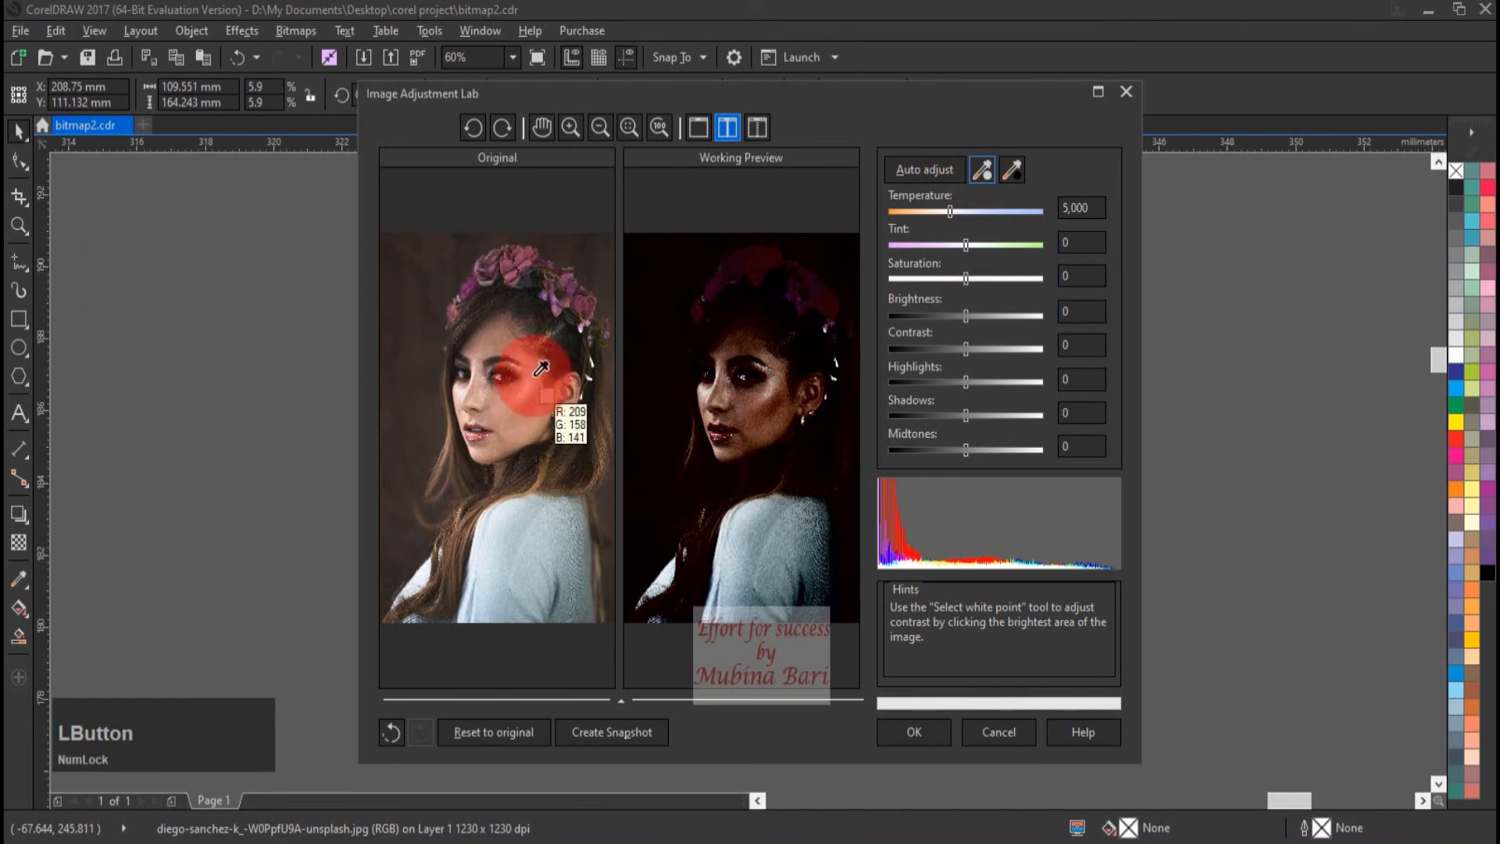
pyautogui.click(554, 299)
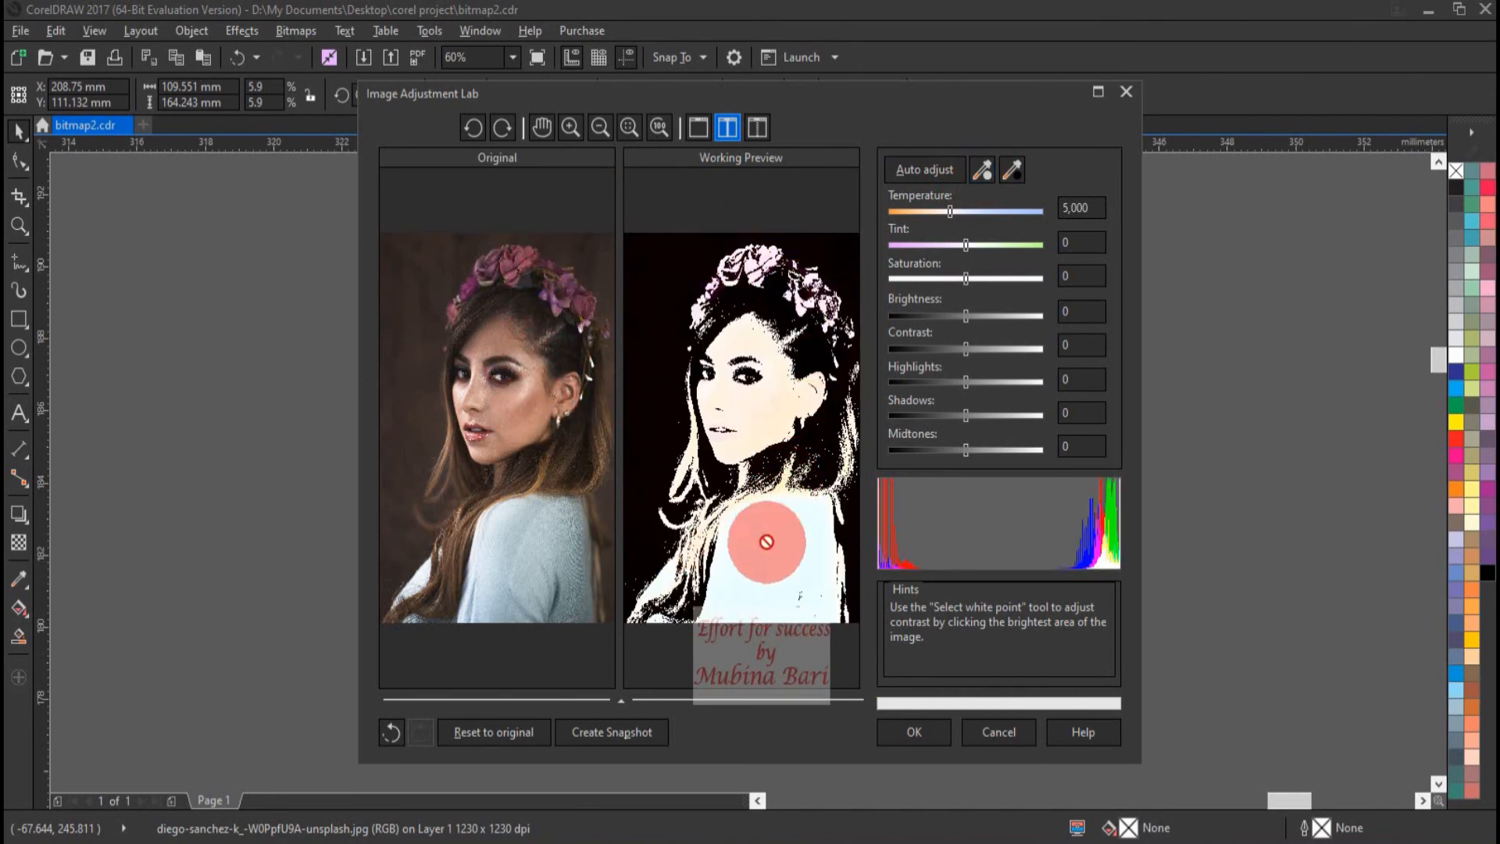
# Step: Resample the white point on the cheek and the blue sweater, and reset the photo to the original
pyautogui.click(981, 172)
pyautogui.click(544, 392)
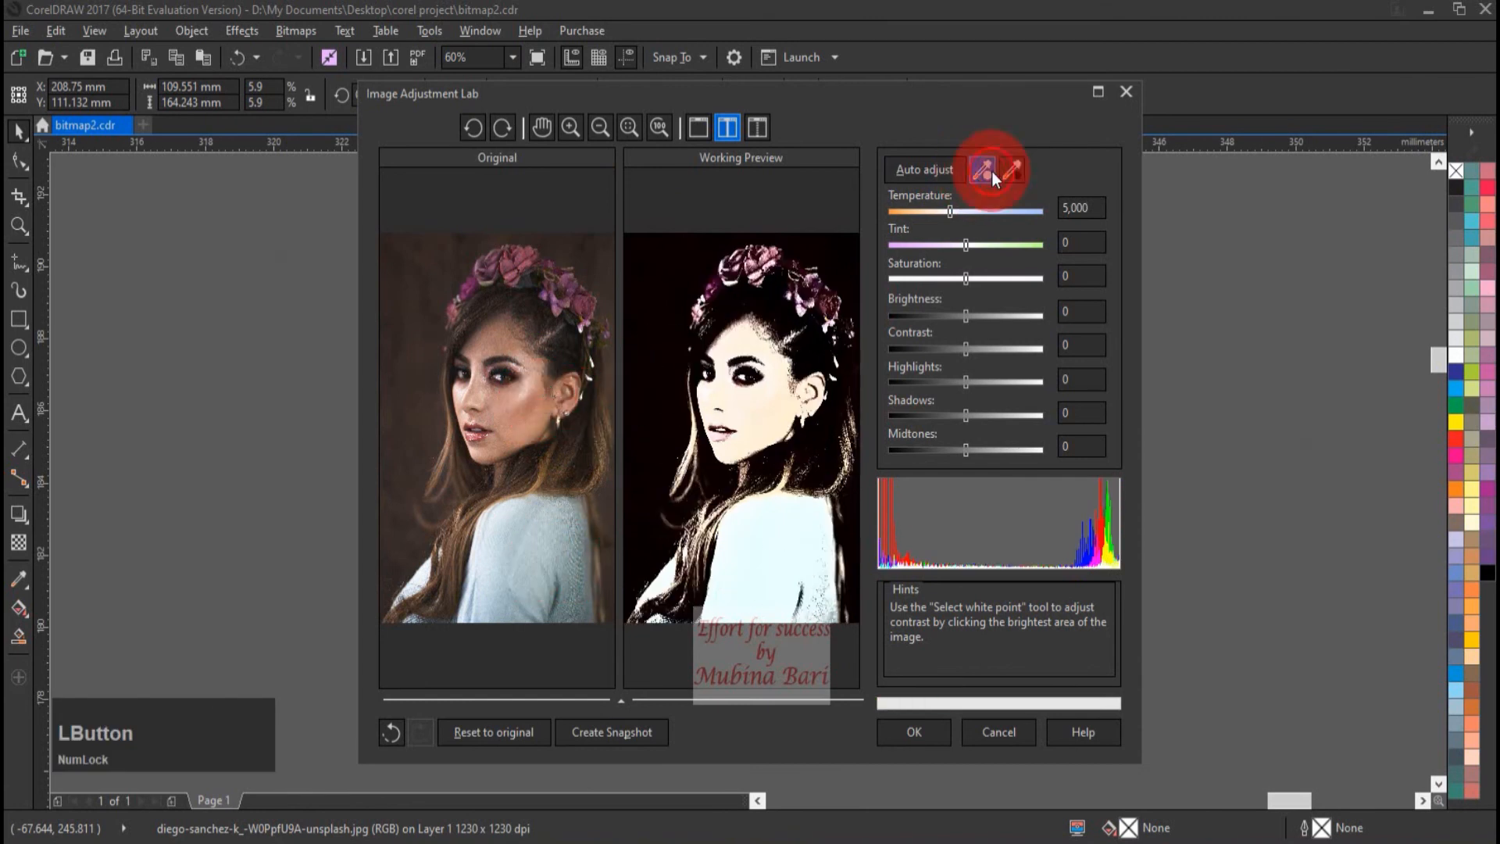
pyautogui.click(545, 559)
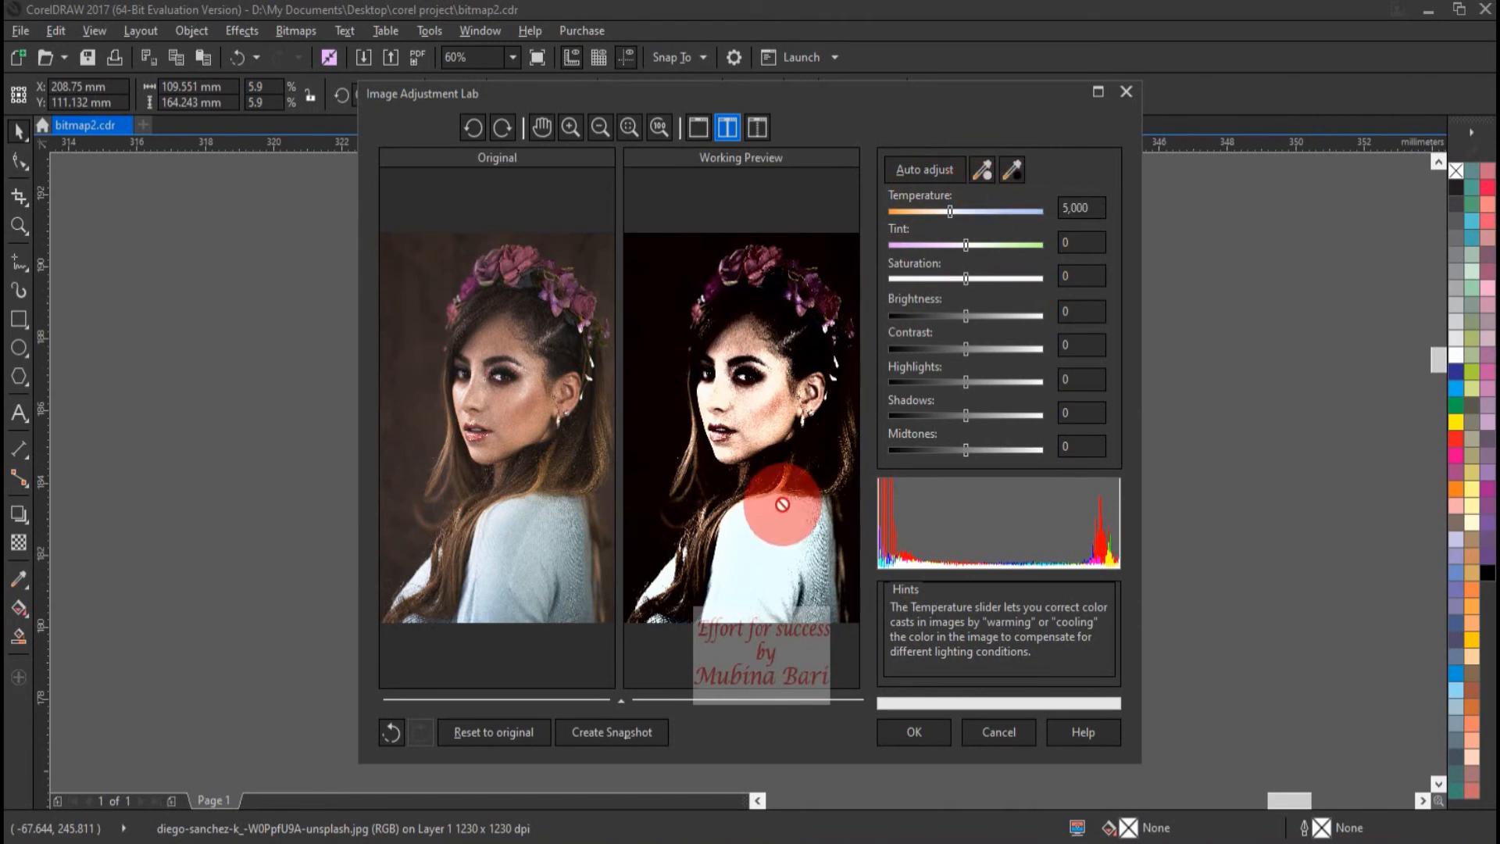
pyautogui.click(519, 729)
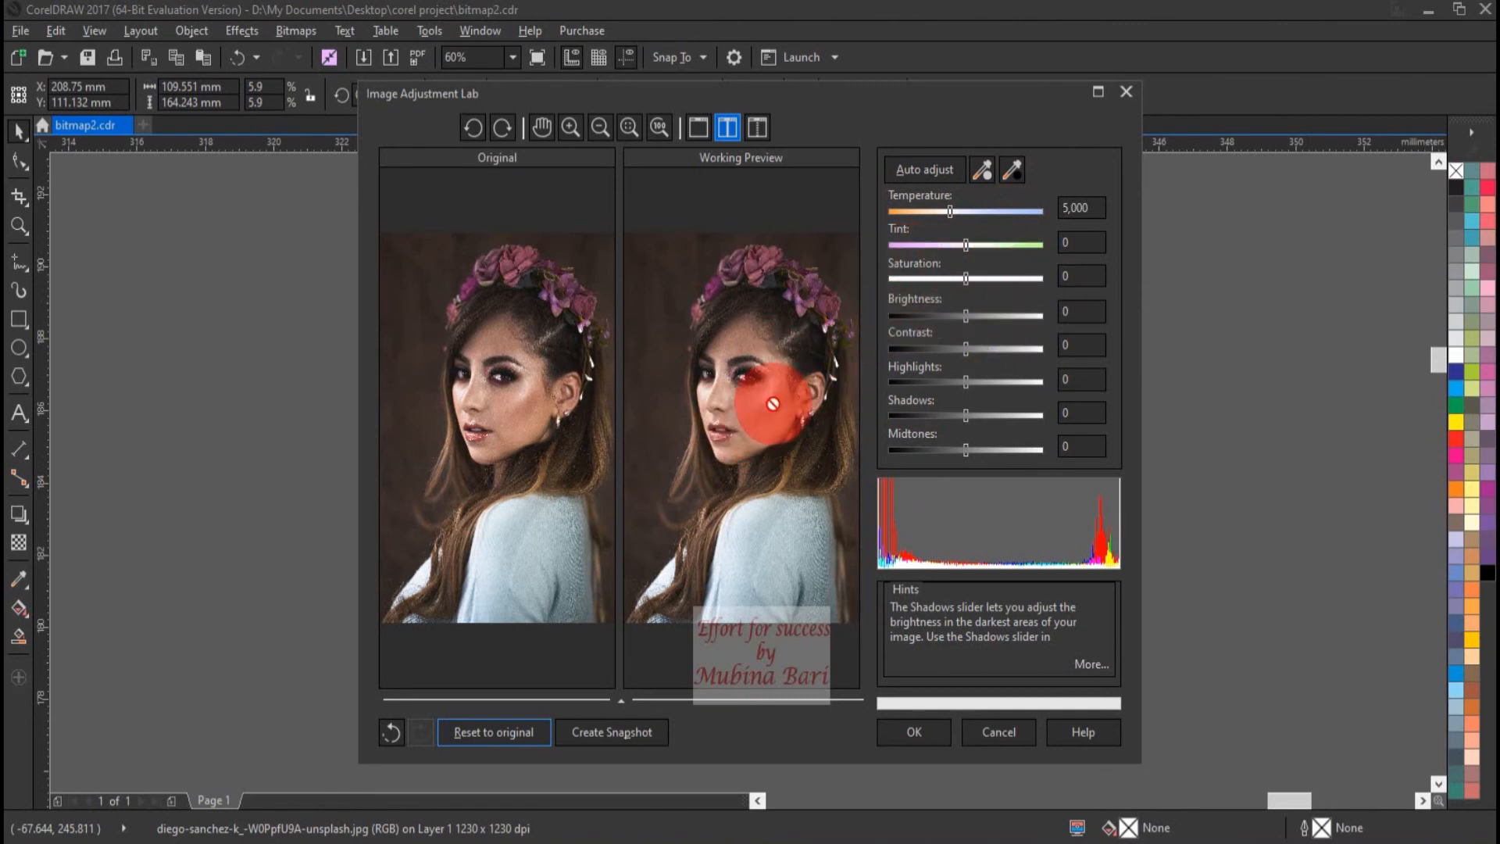
pyautogui.click(496, 734)
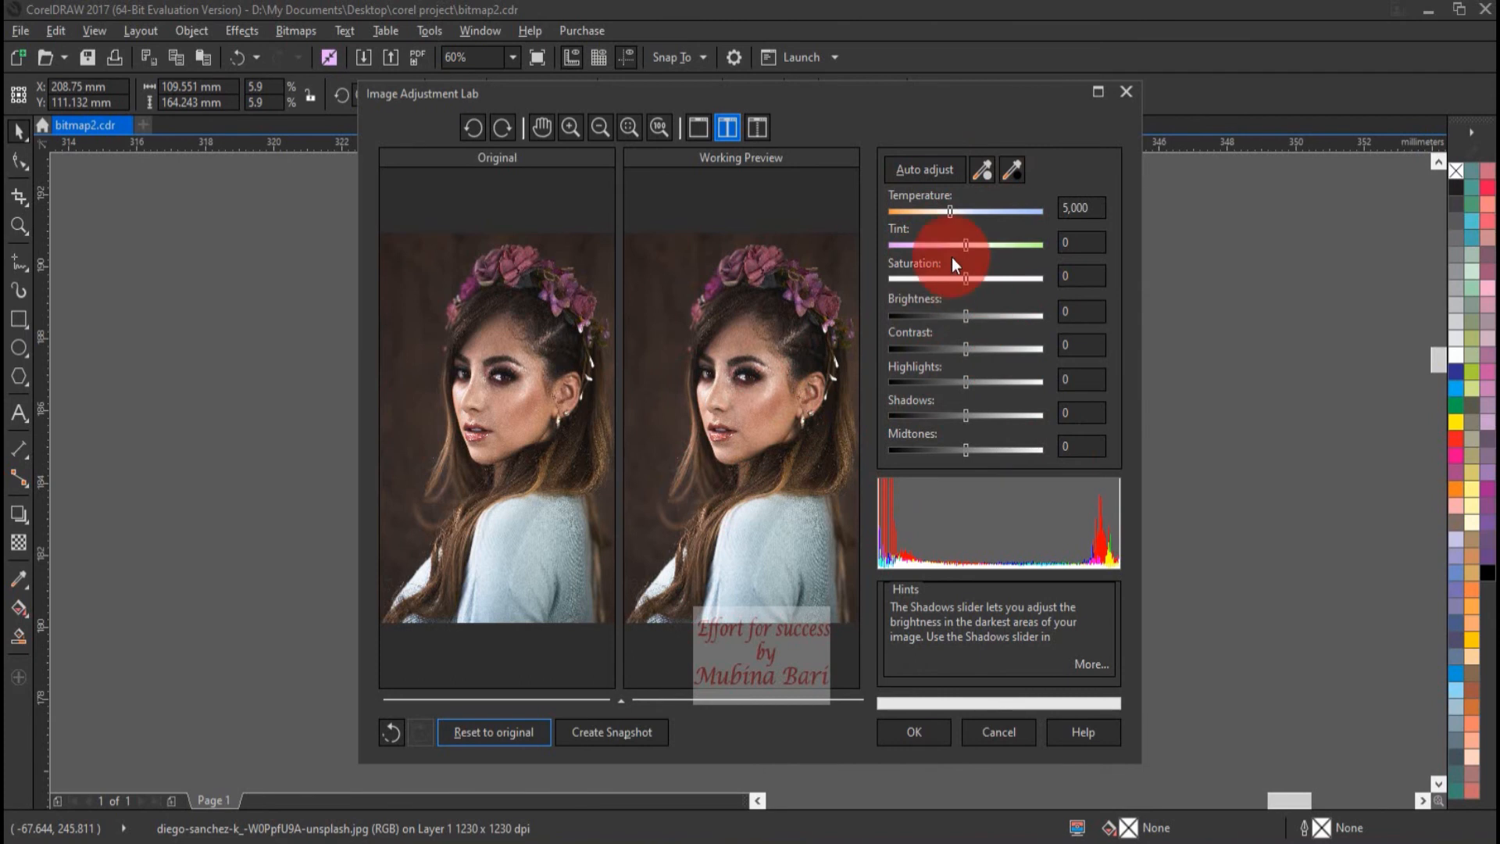
# Step: Try Temperature at 8,506 and 2,677, and reset the photo to the original
pyautogui.click(1024, 212)
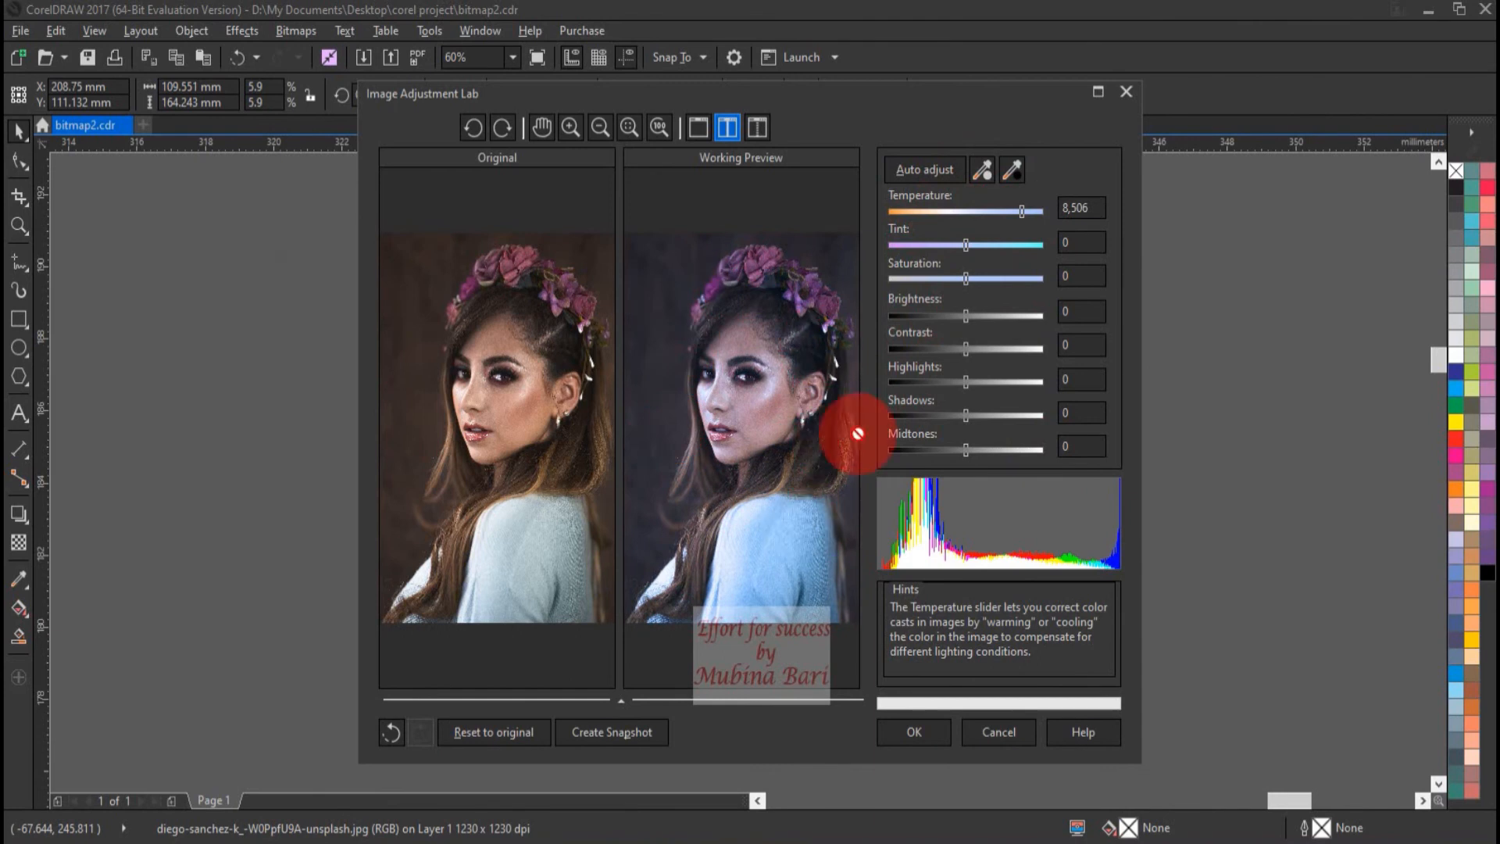
pyautogui.click(902, 215)
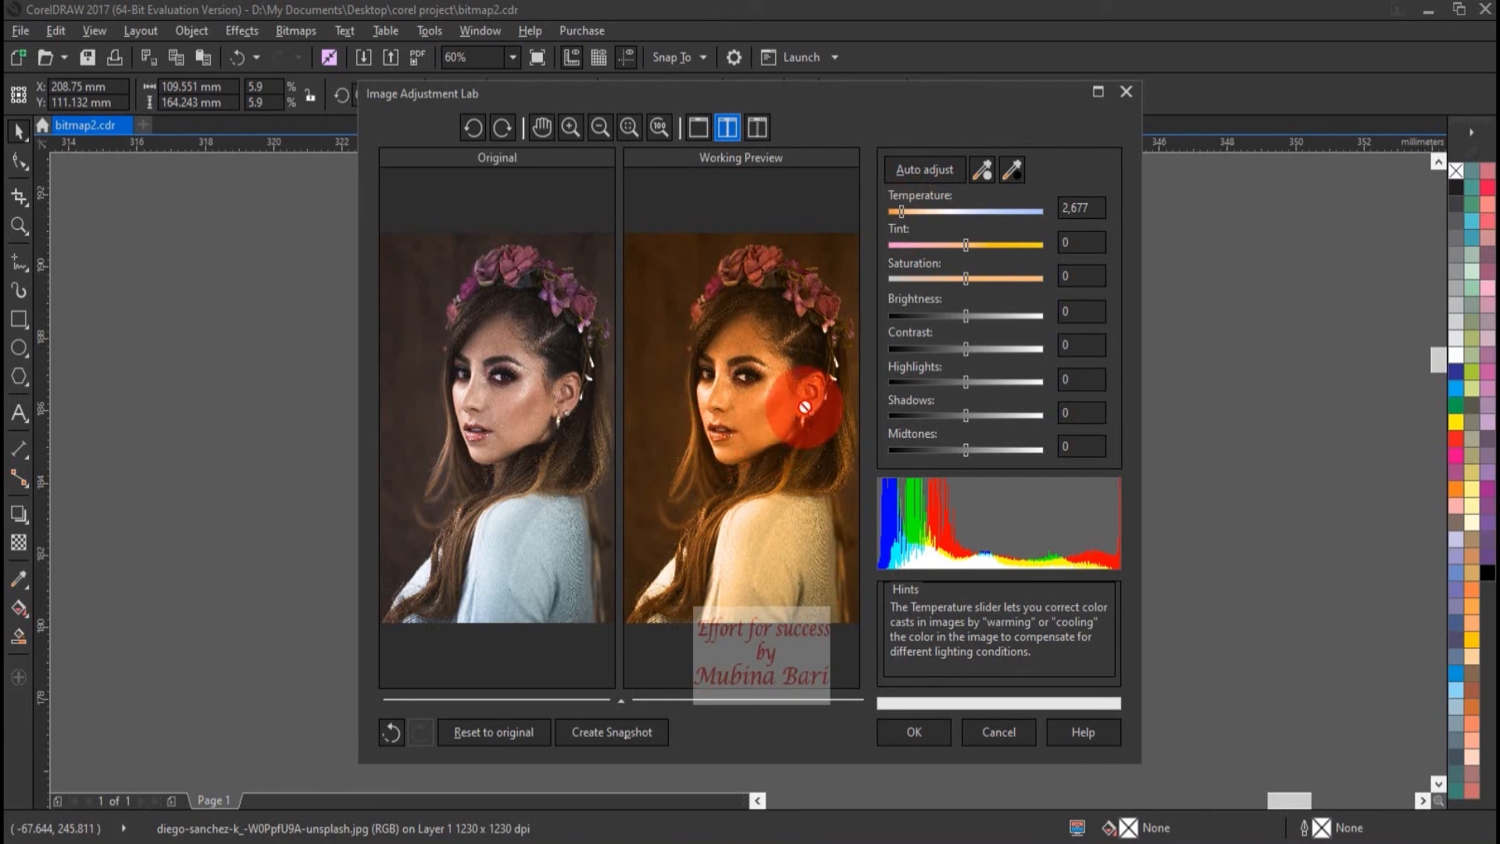
pyautogui.click(524, 736)
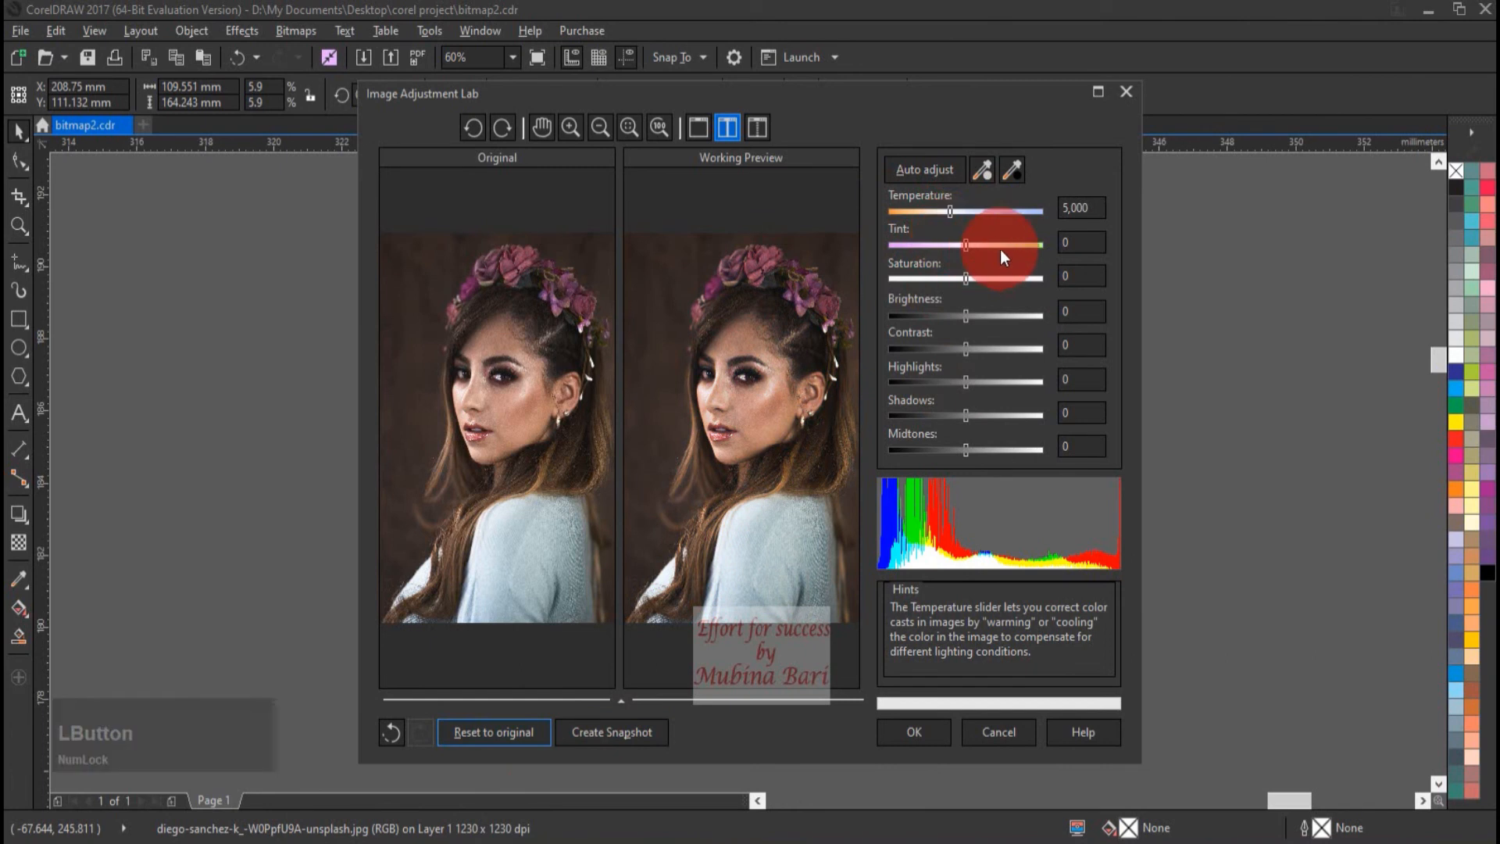
# Step: Try Tint at 85 for green and -72 for magenta, and return it to 0
pyautogui.click(1033, 245)
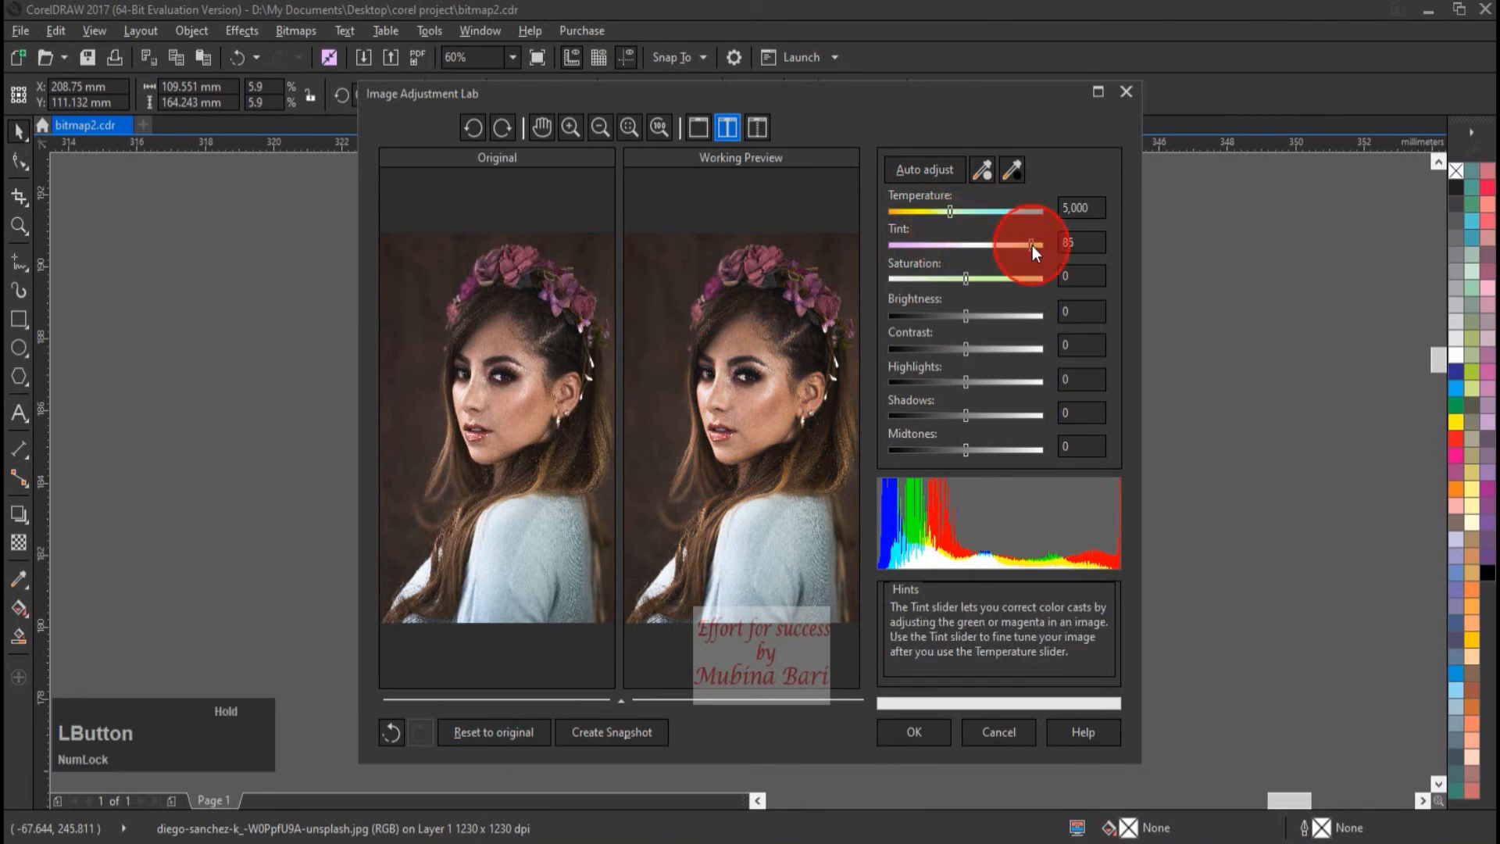
pyautogui.click(910, 246)
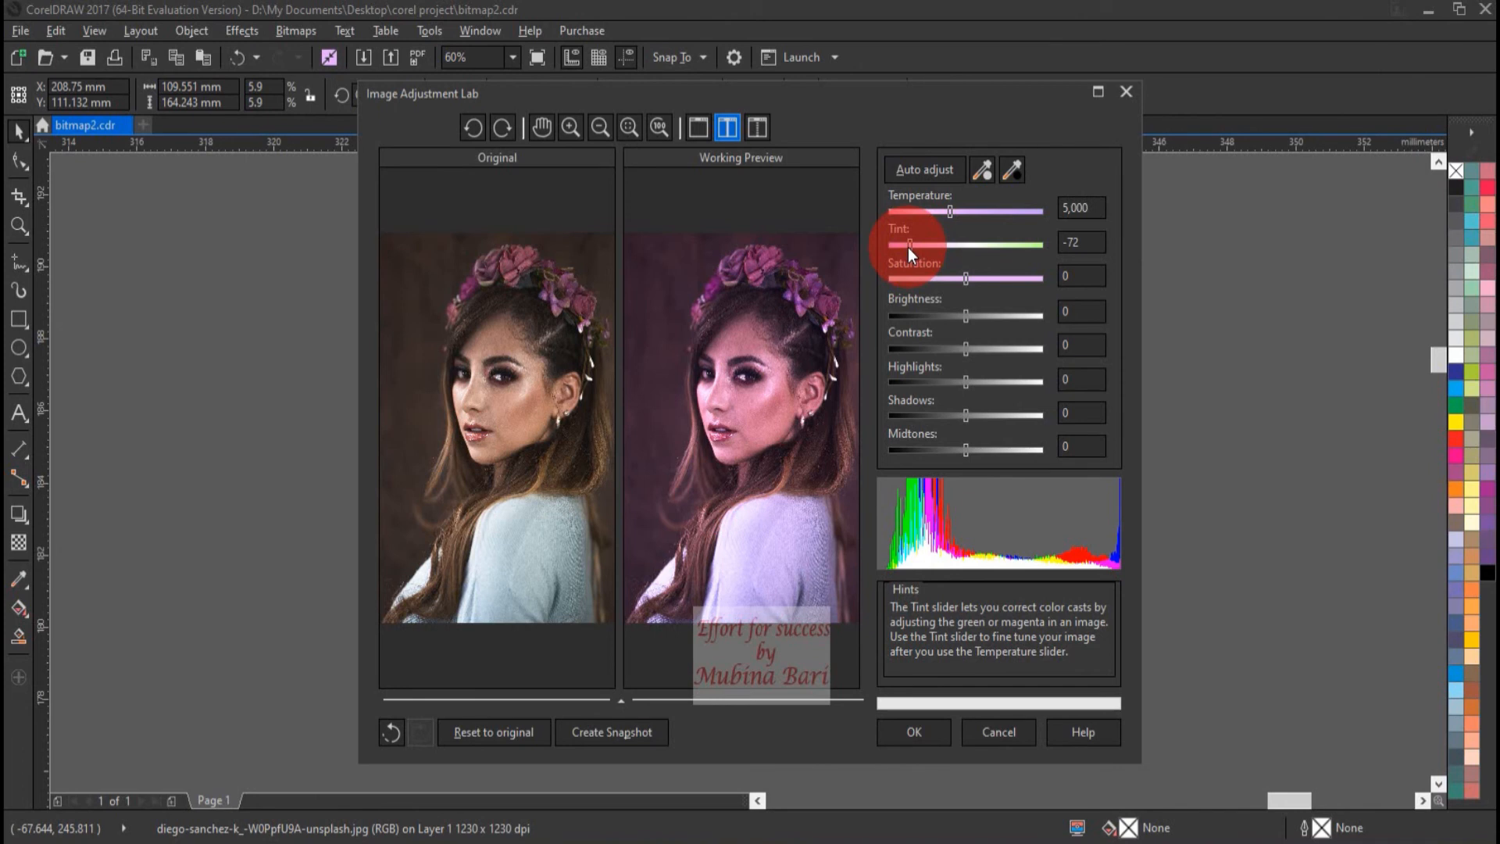
pyautogui.click(966, 246)
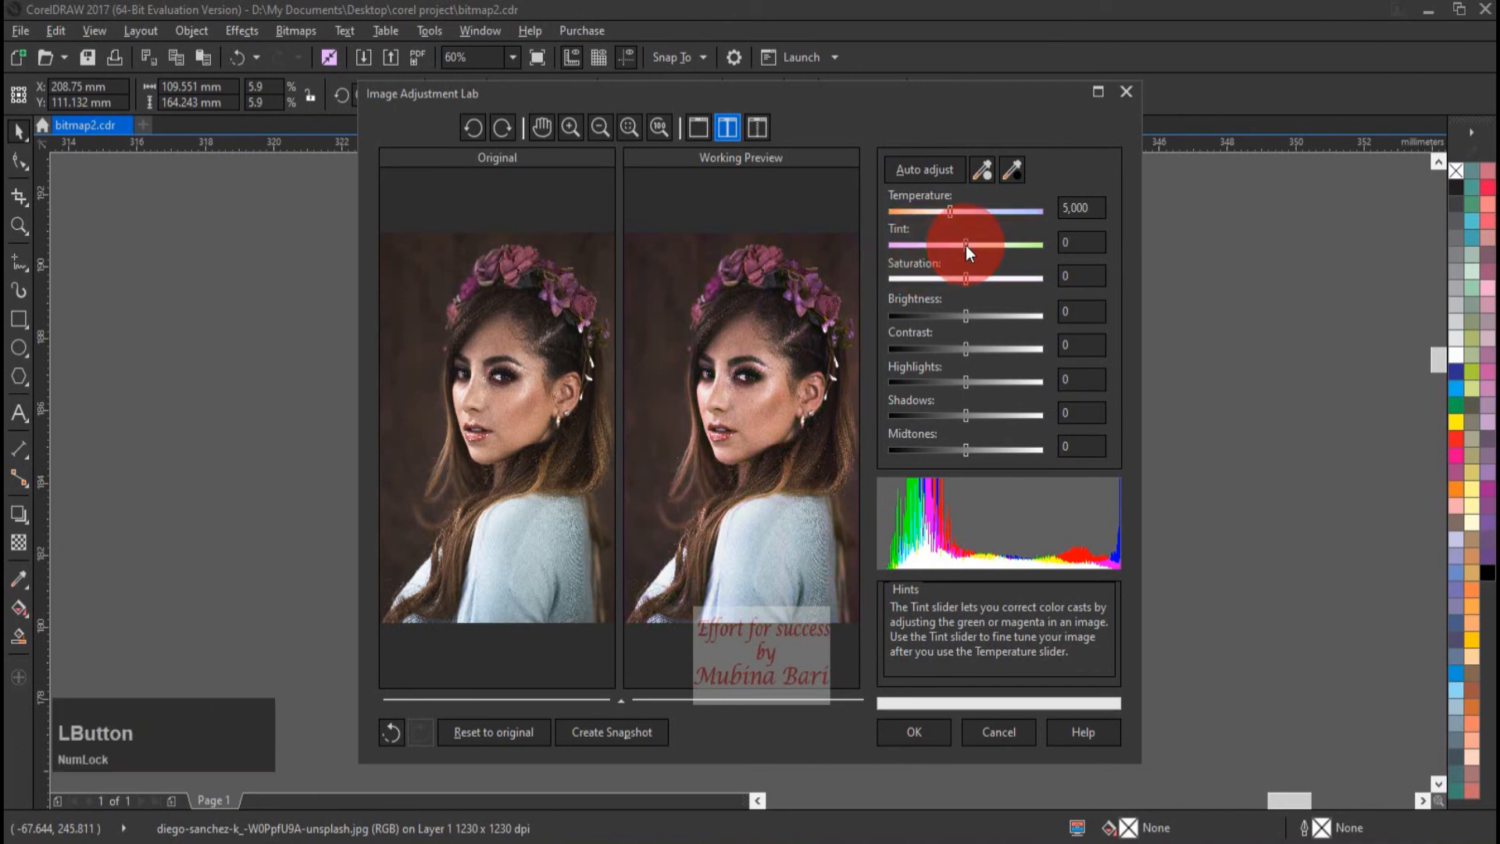
# Step: Try Saturation at 72 and -59 on the photo, and return it to 0
pyautogui.click(966, 279)
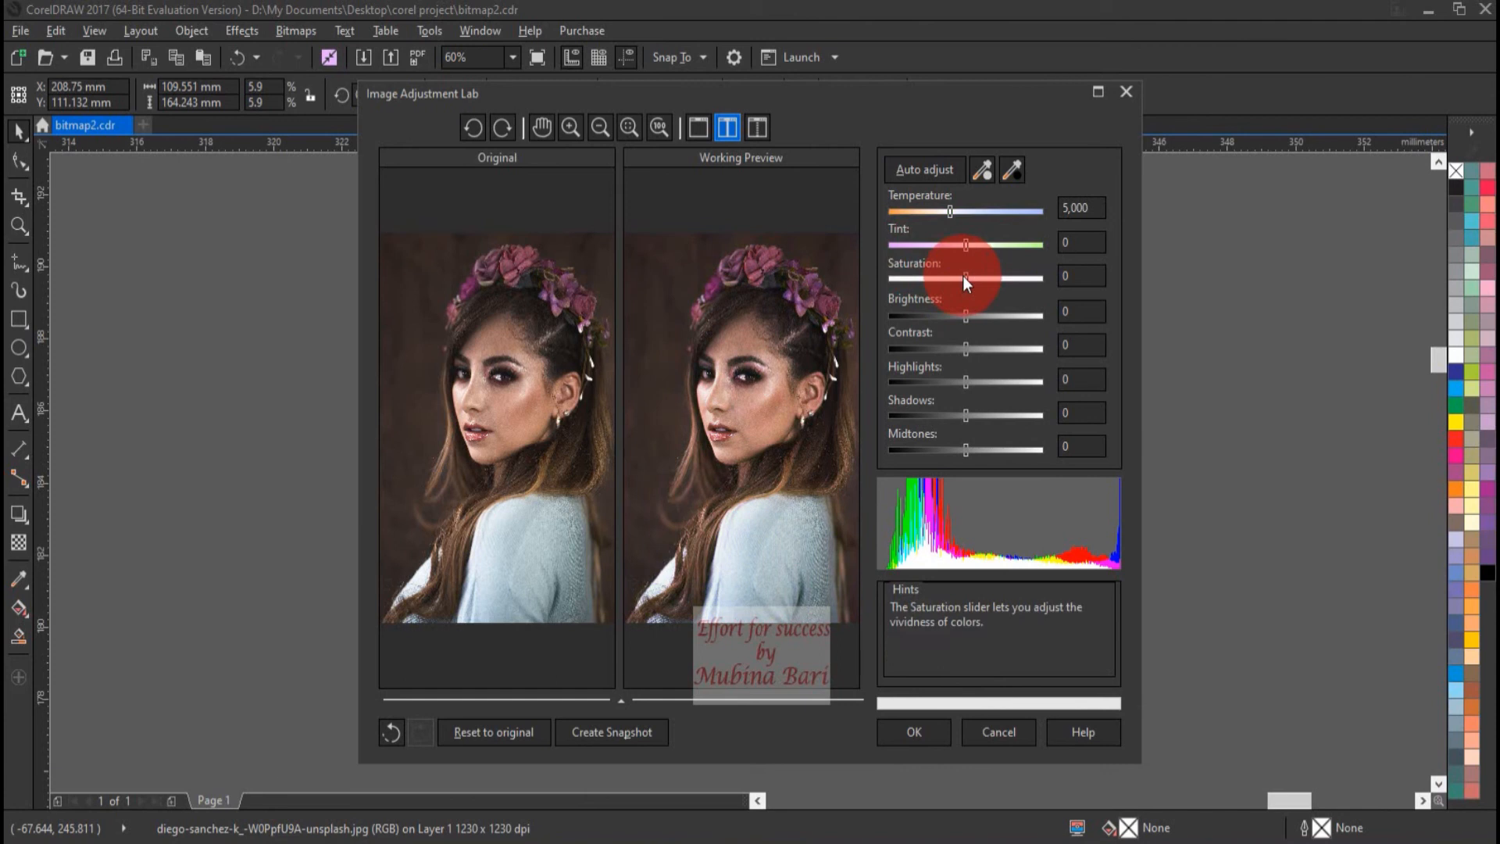
pyautogui.moveTo(965, 279); pyautogui.dragTo(1024, 279)
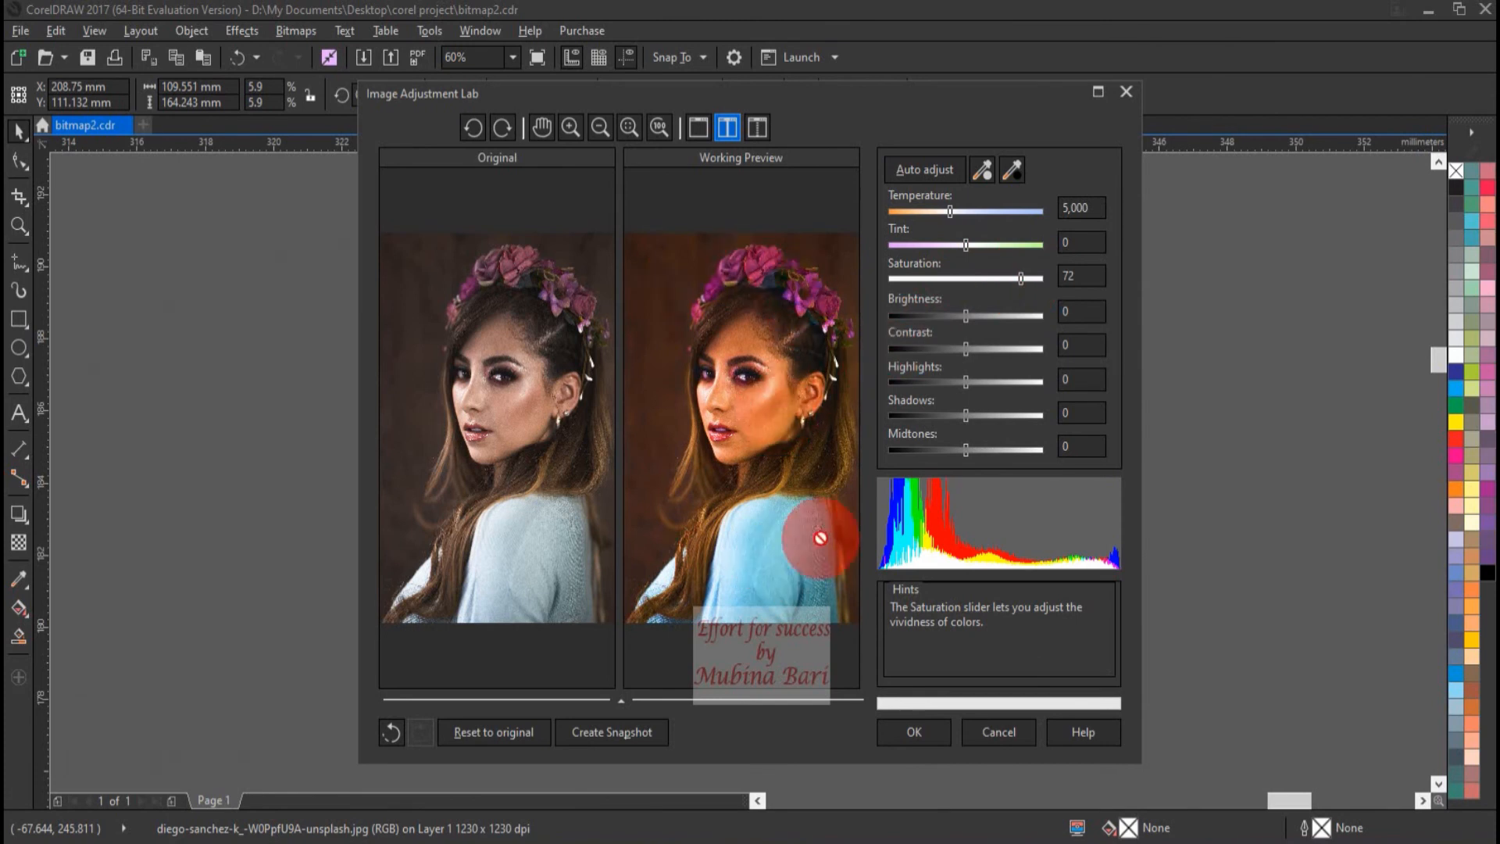
pyautogui.moveTo(1019, 283); pyautogui.dragTo(920, 293)
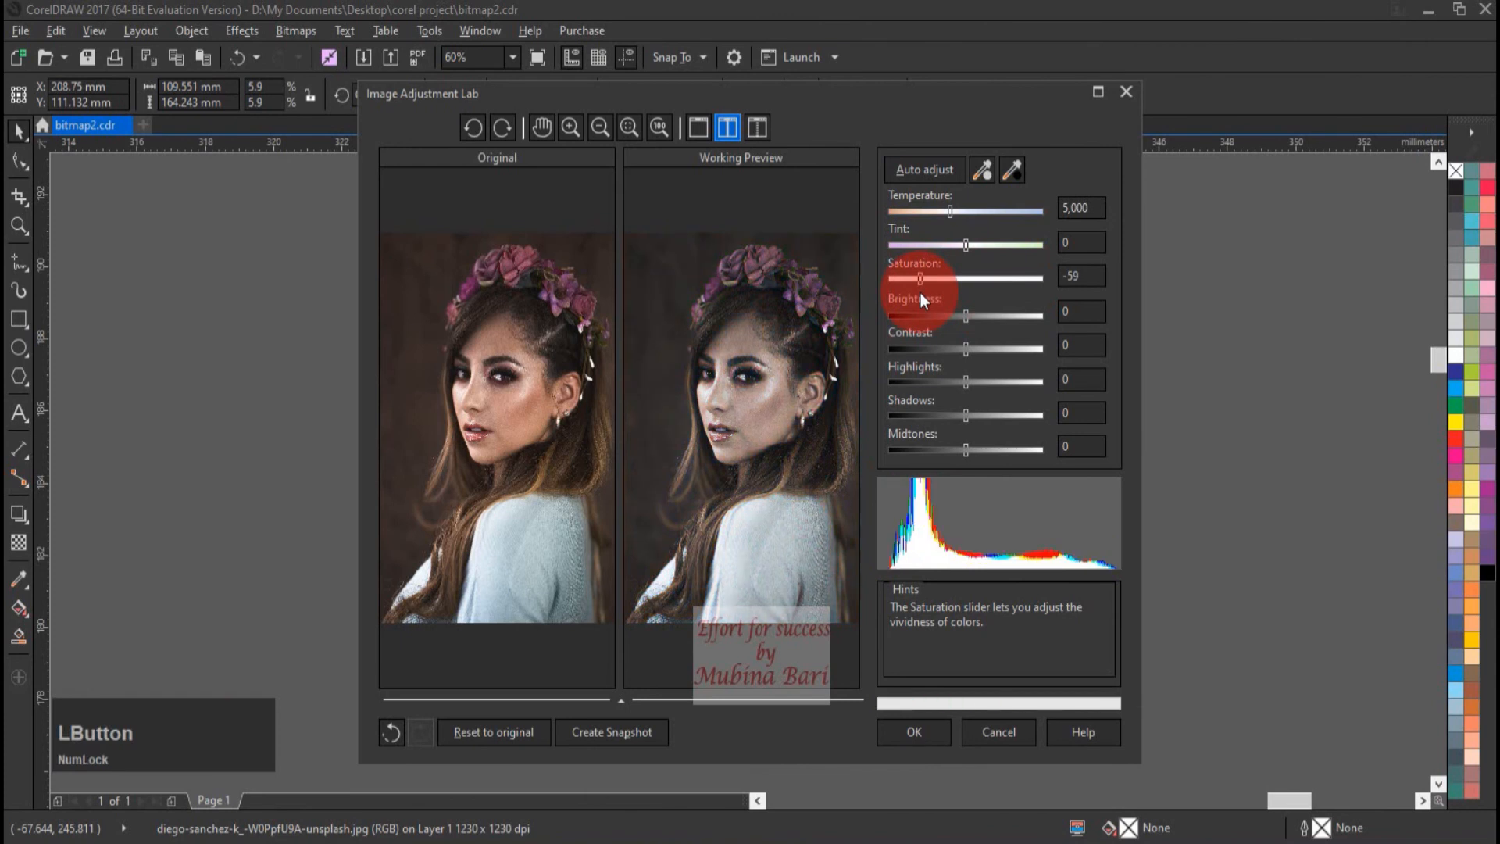
pyautogui.click(966, 278)
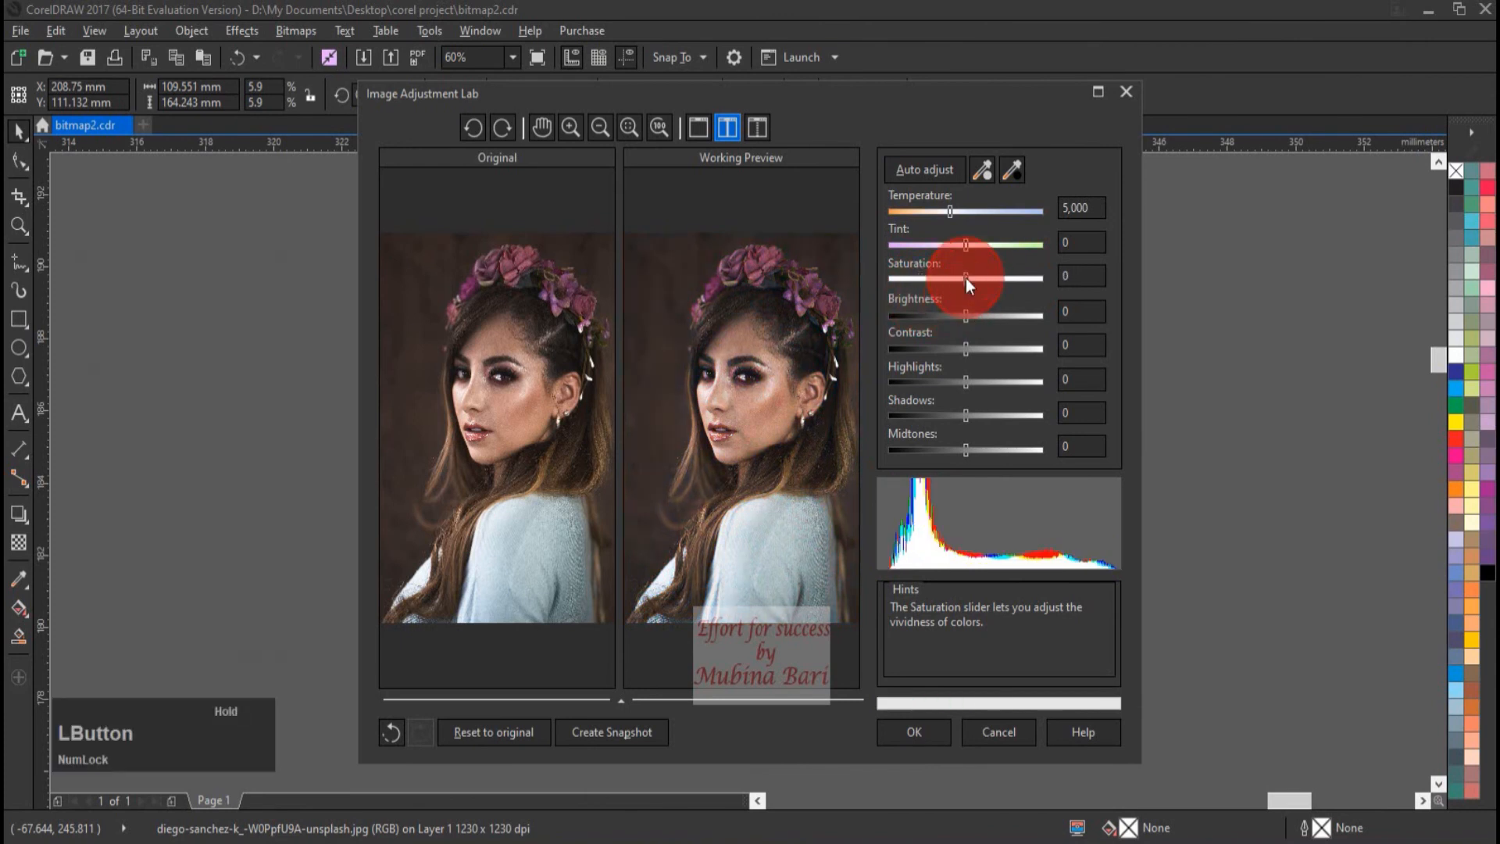
# Step: Try Brightness at 90 and -68 on the photo, and return it to 0
pyautogui.moveTo(964, 321); pyautogui.dragTo(1035, 311)
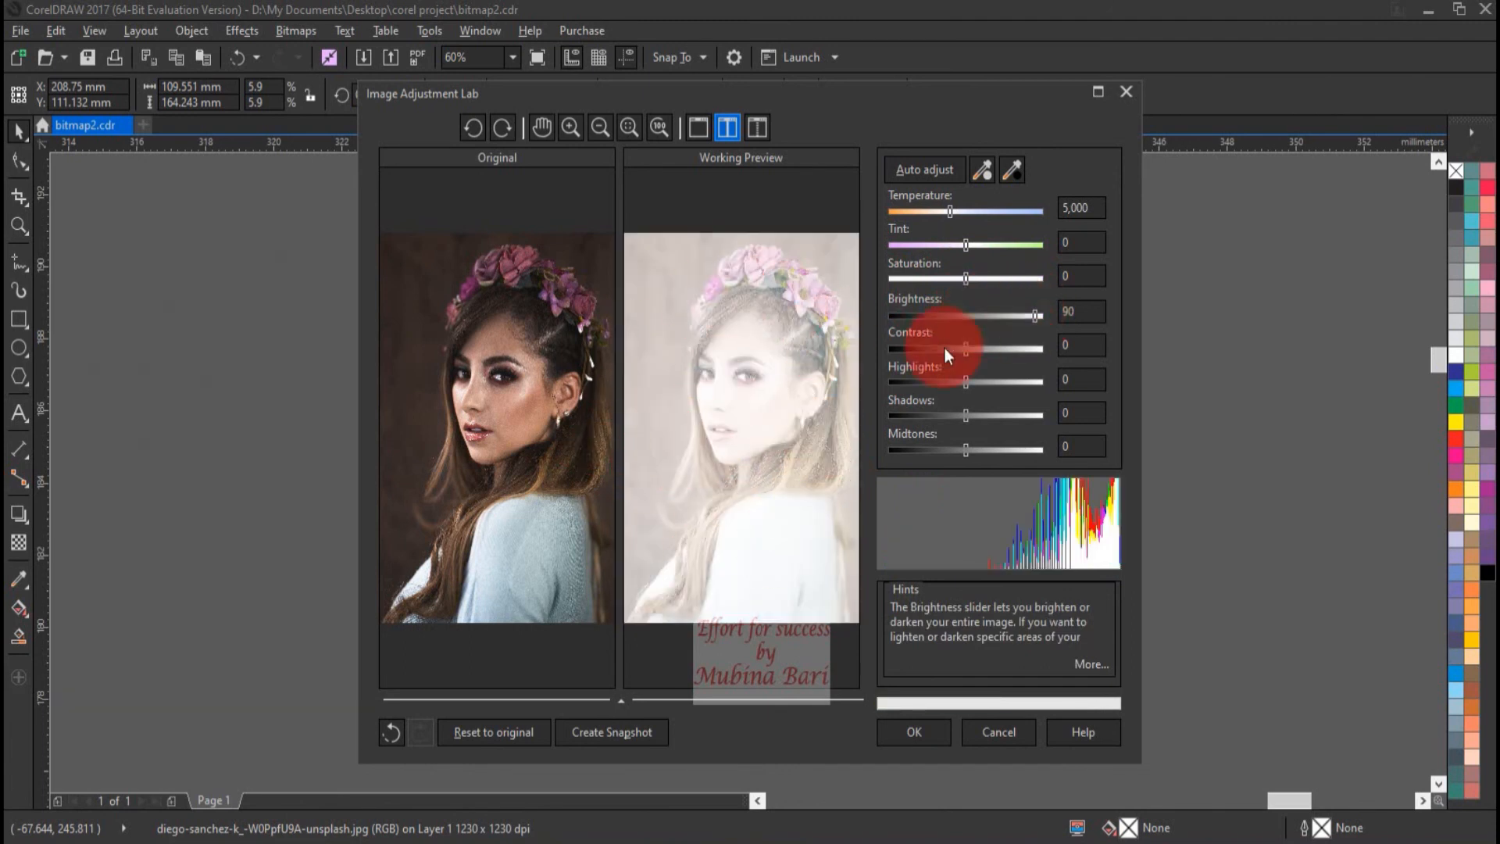
pyautogui.click(913, 317)
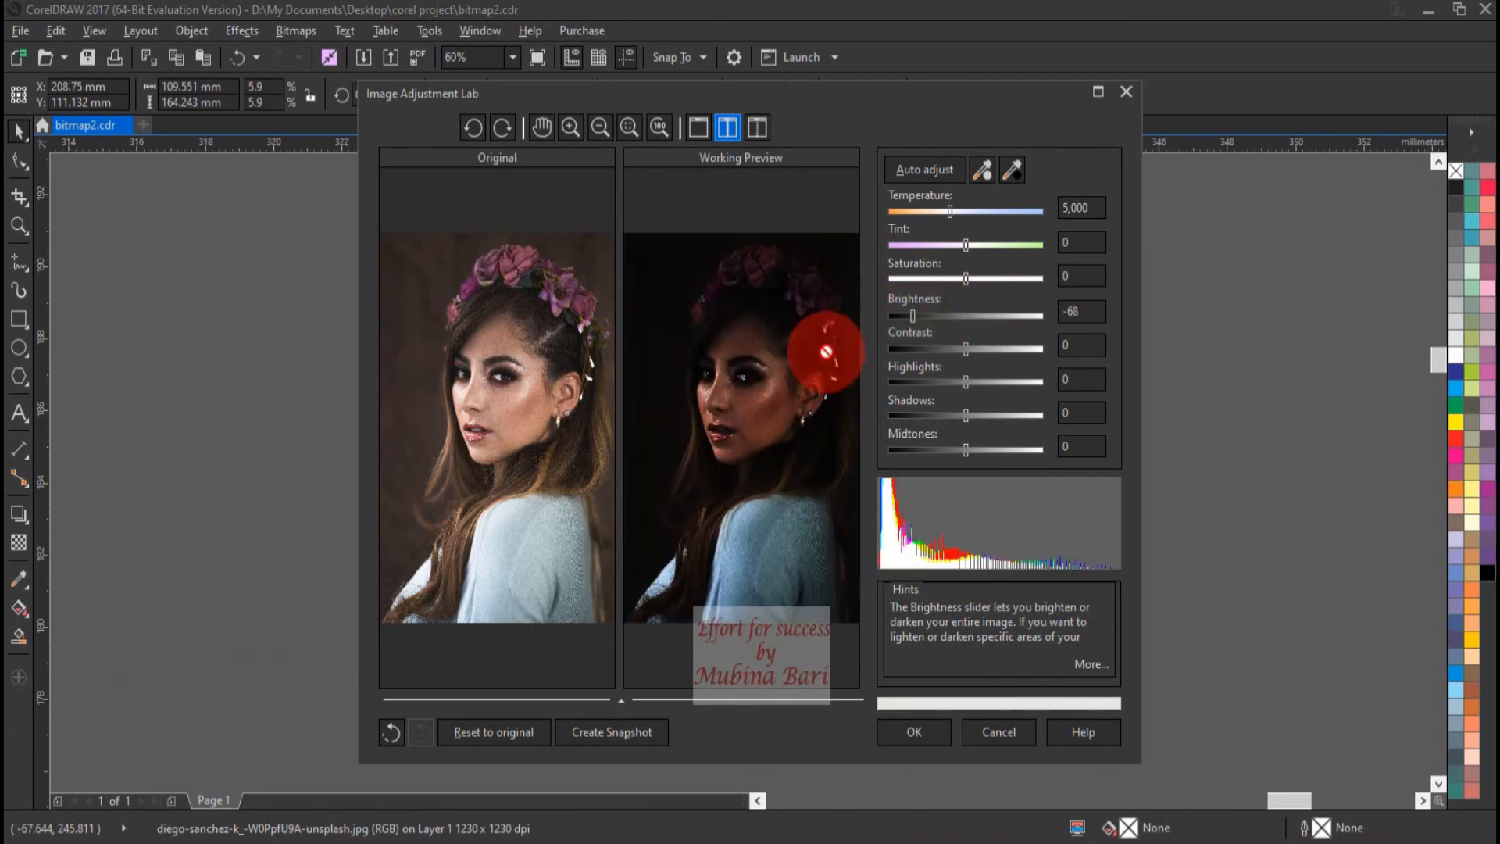
pyautogui.click(965, 315)
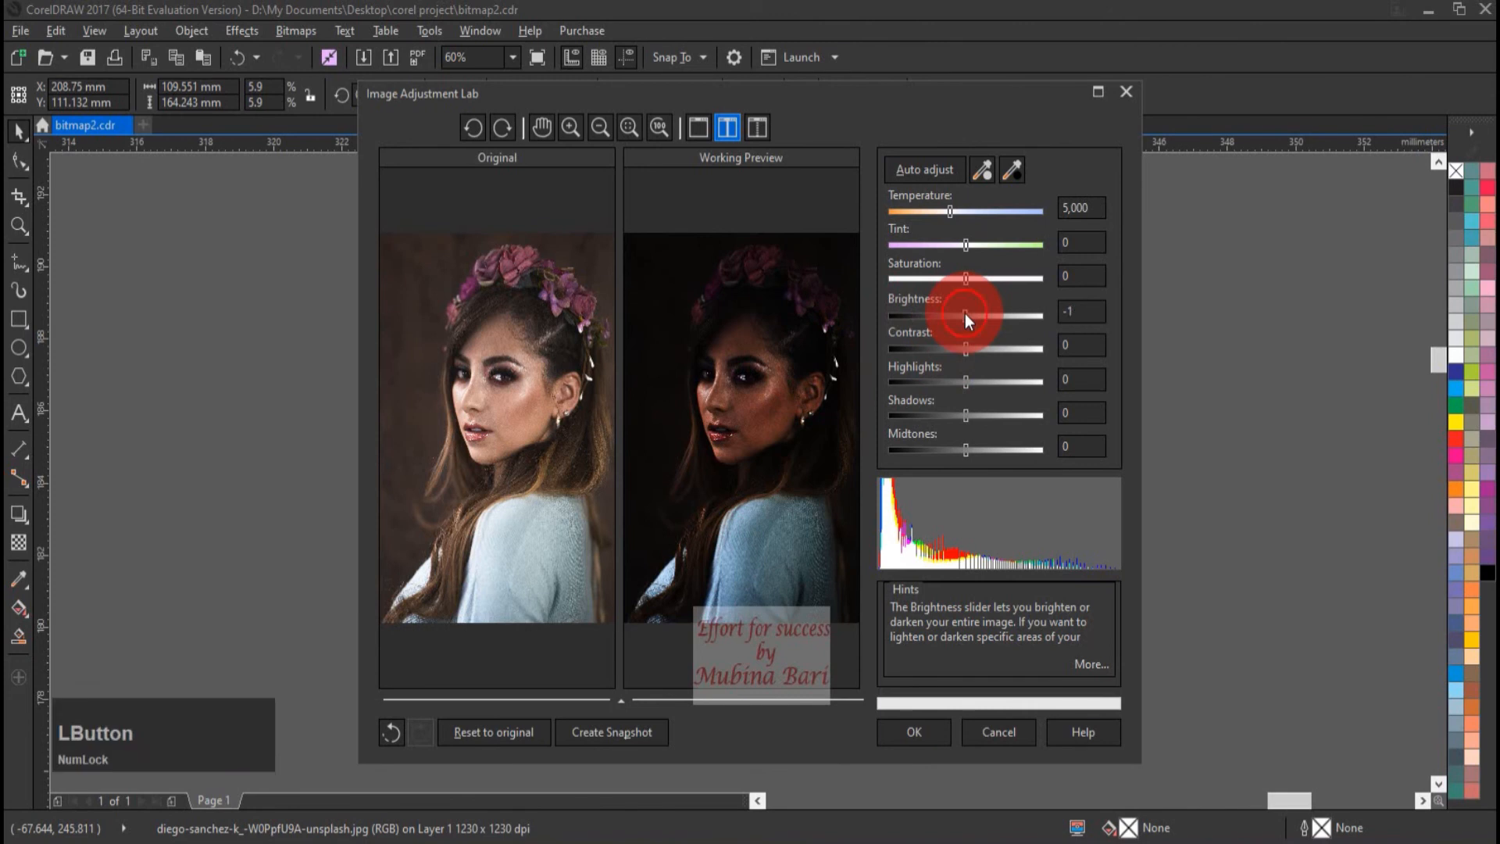
pyautogui.click(961, 317)
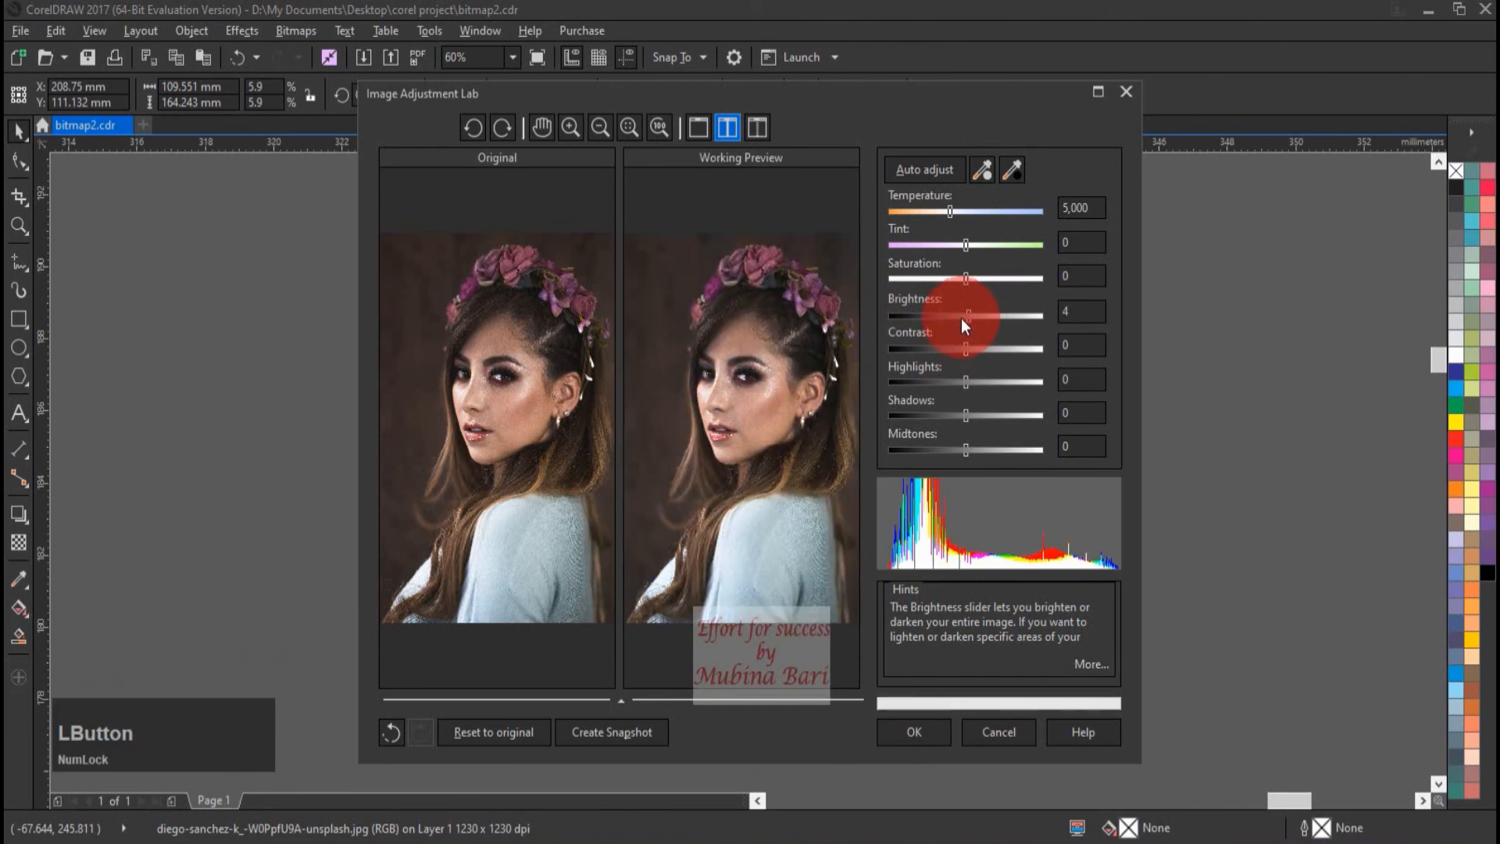
pyautogui.write('0')
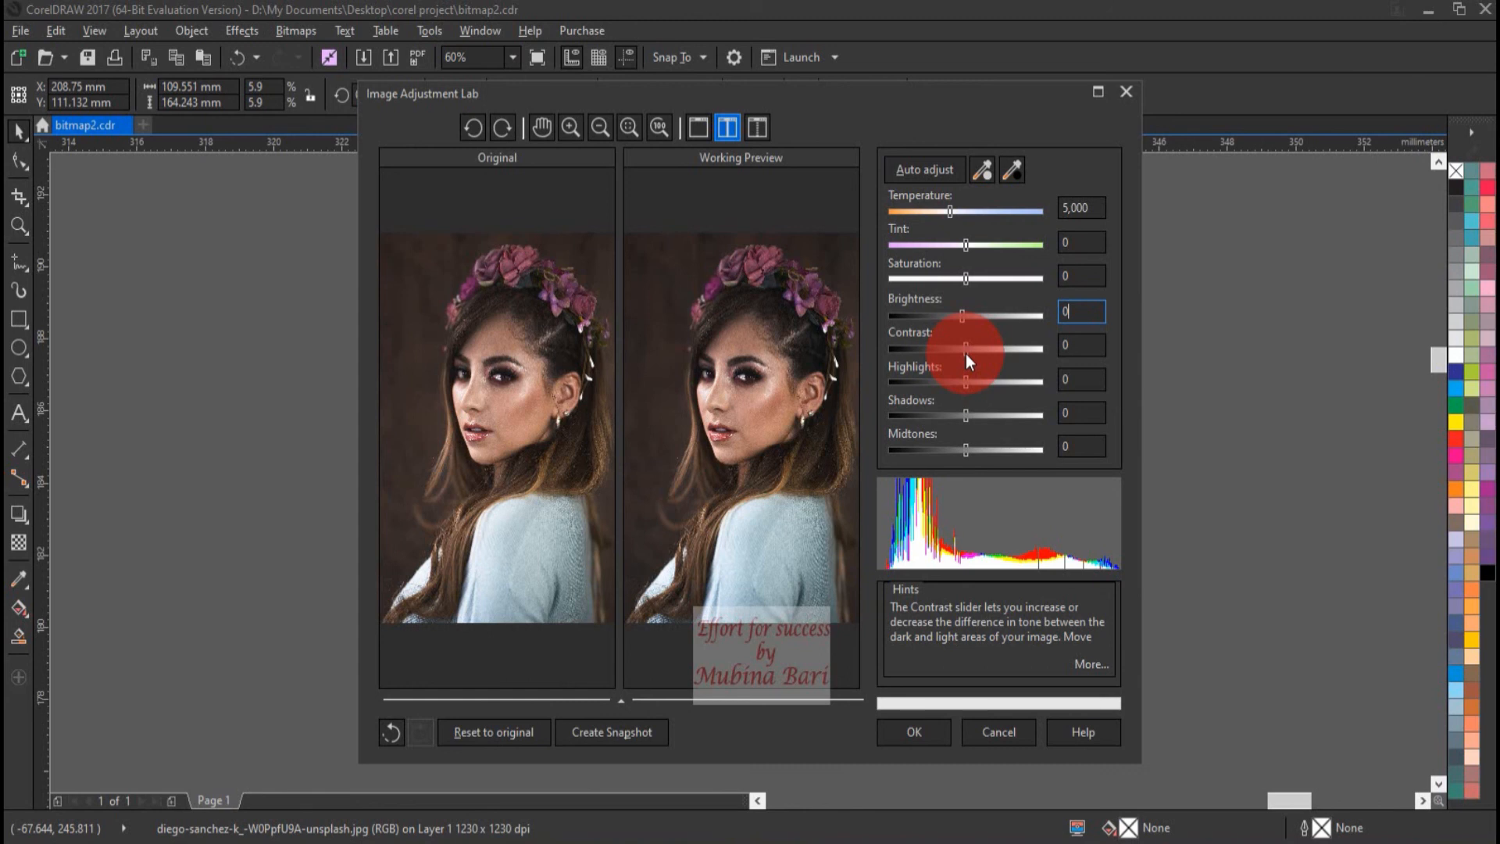
# Step: Try Contrast at 66 and -78, and settle it at 4
pyautogui.click(966, 354)
pyautogui.moveTo(1008, 357)
pyautogui.mouseDown()
pyautogui.moveTo(962, 353)
pyautogui.moveTo(1019, 355)
pyautogui.mouseUp()
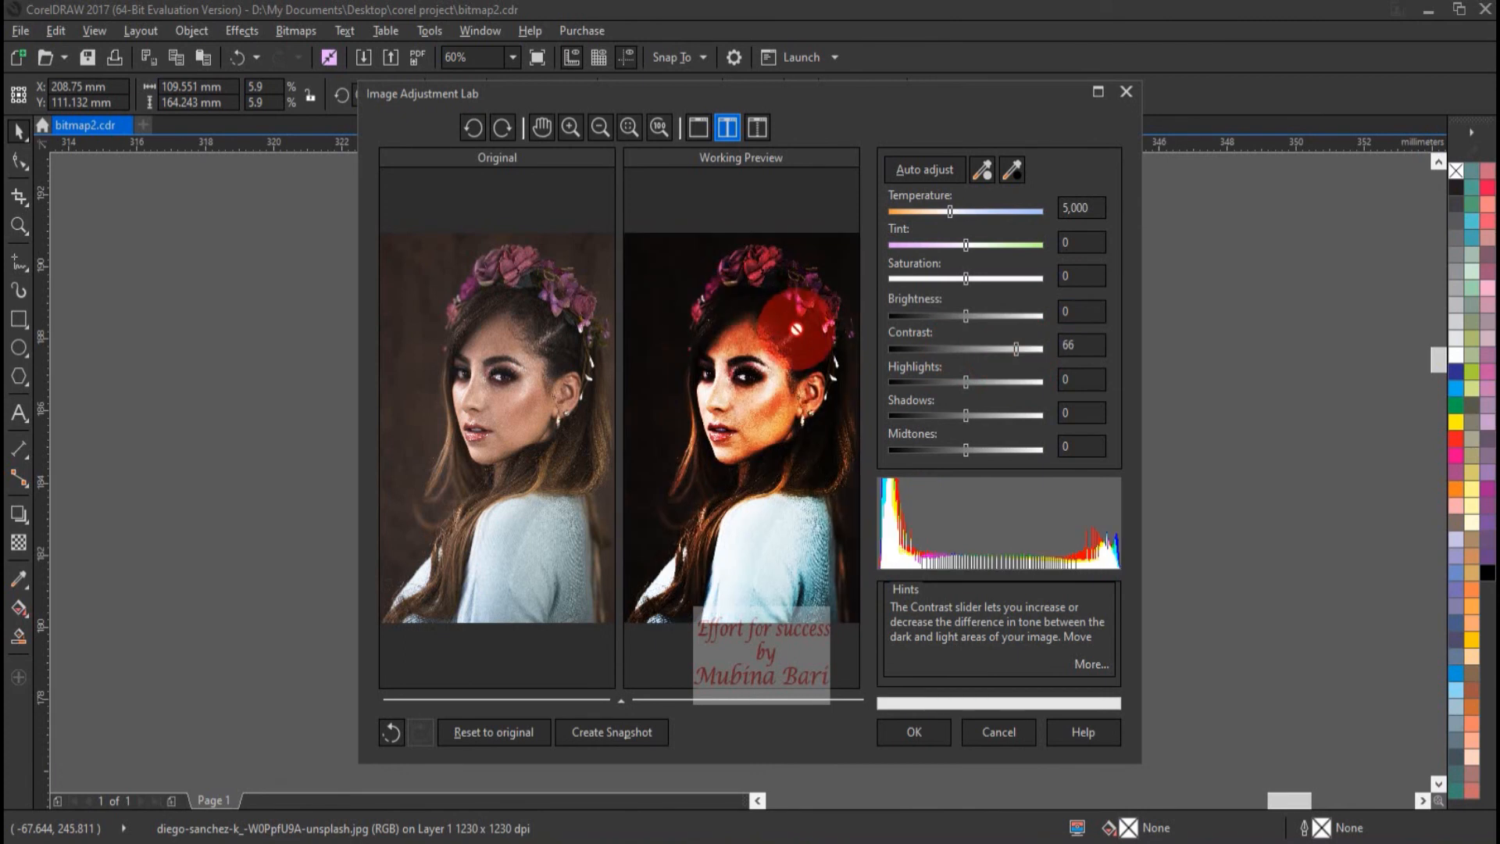
pyautogui.click(905, 345)
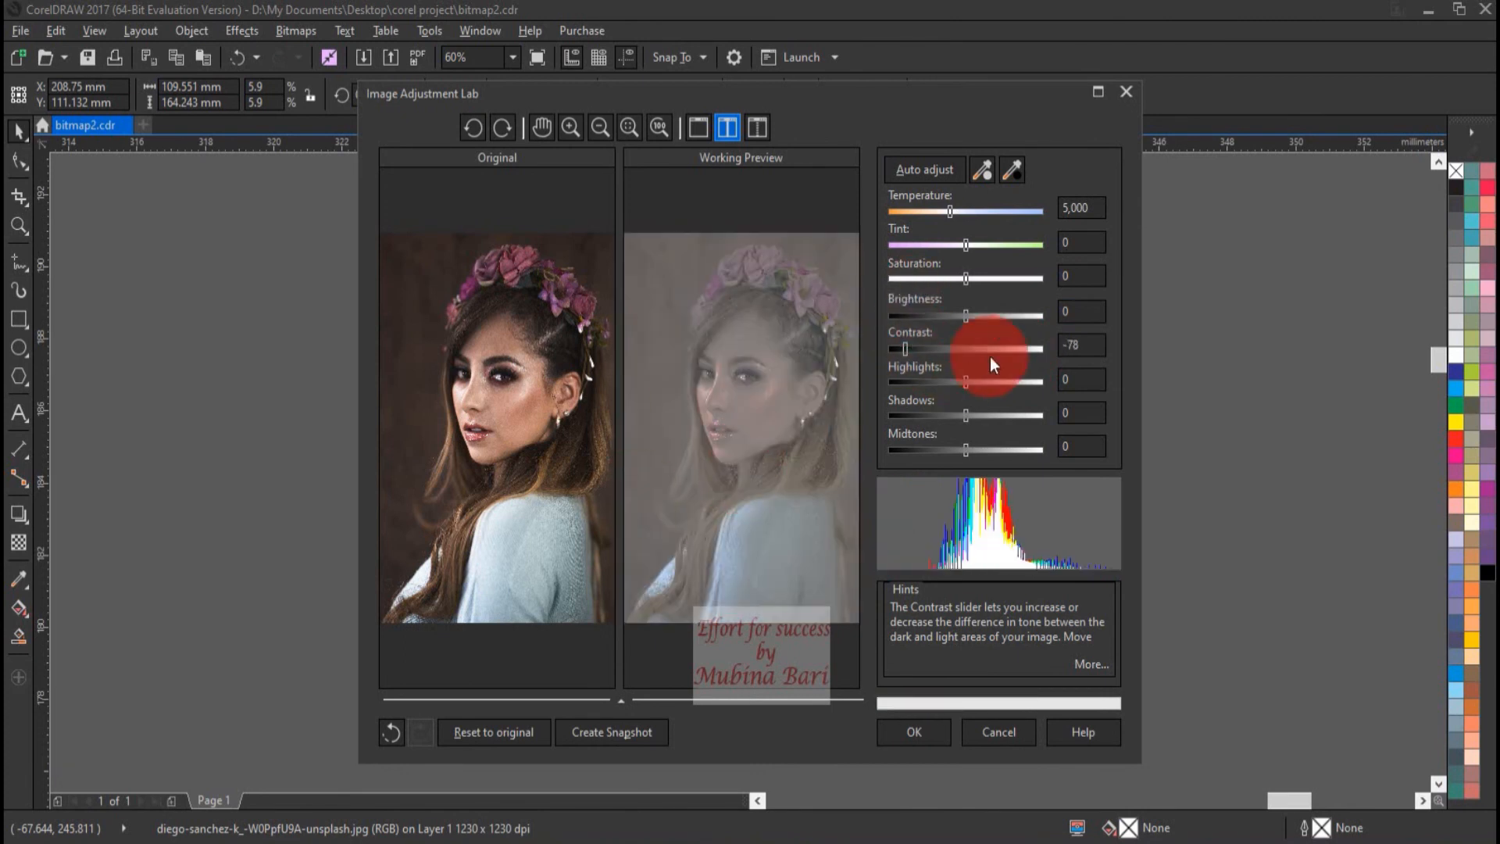
pyautogui.click(969, 349)
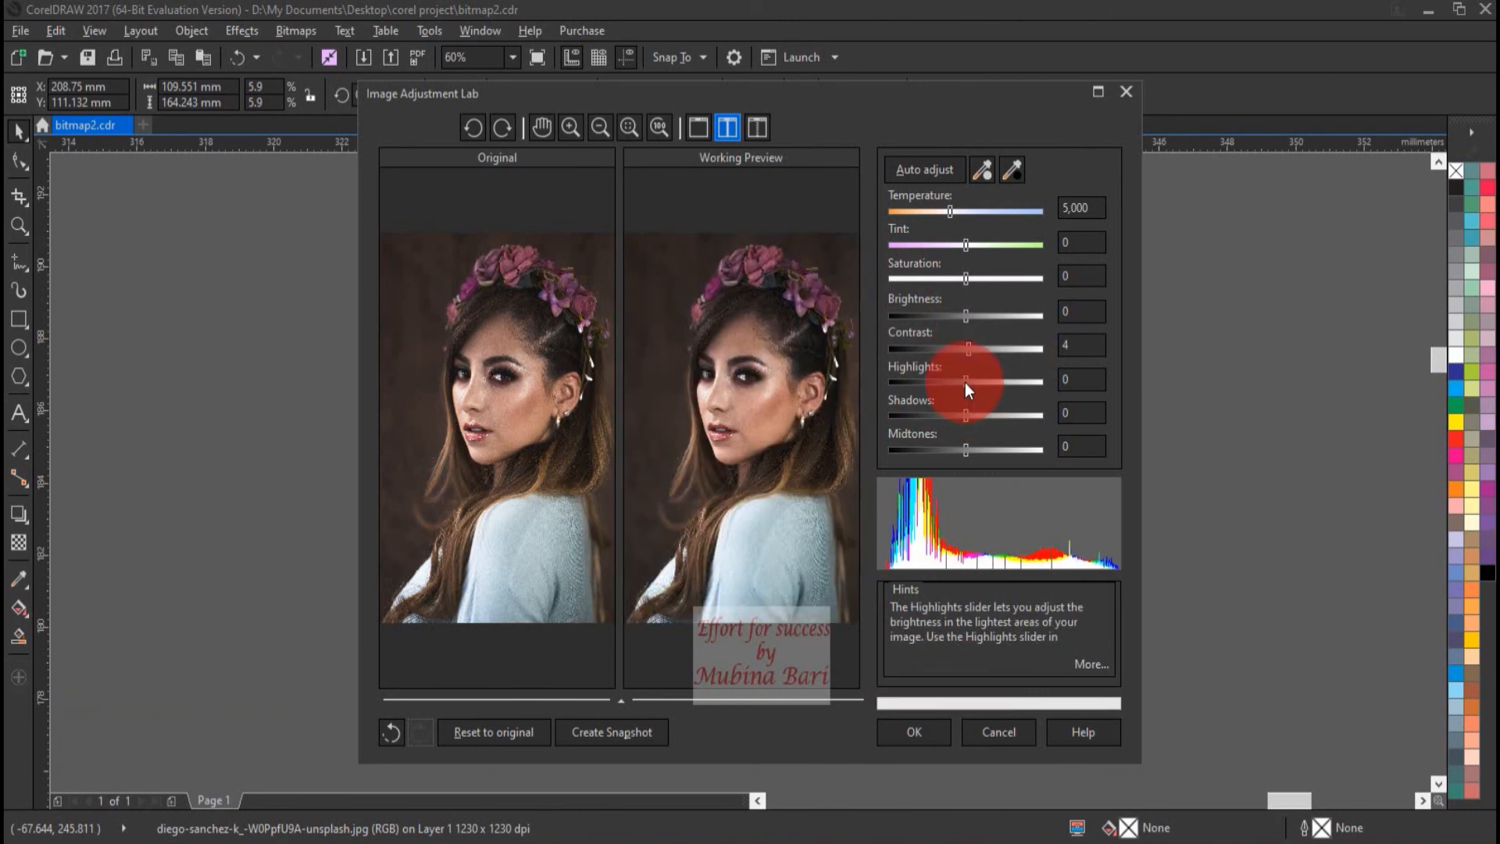
# Step: Try Highlights at 78 and -73 on the photo, and return both Highlights and Contrast to 0
pyautogui.moveTo(964, 383); pyautogui.dragTo(1025, 386)
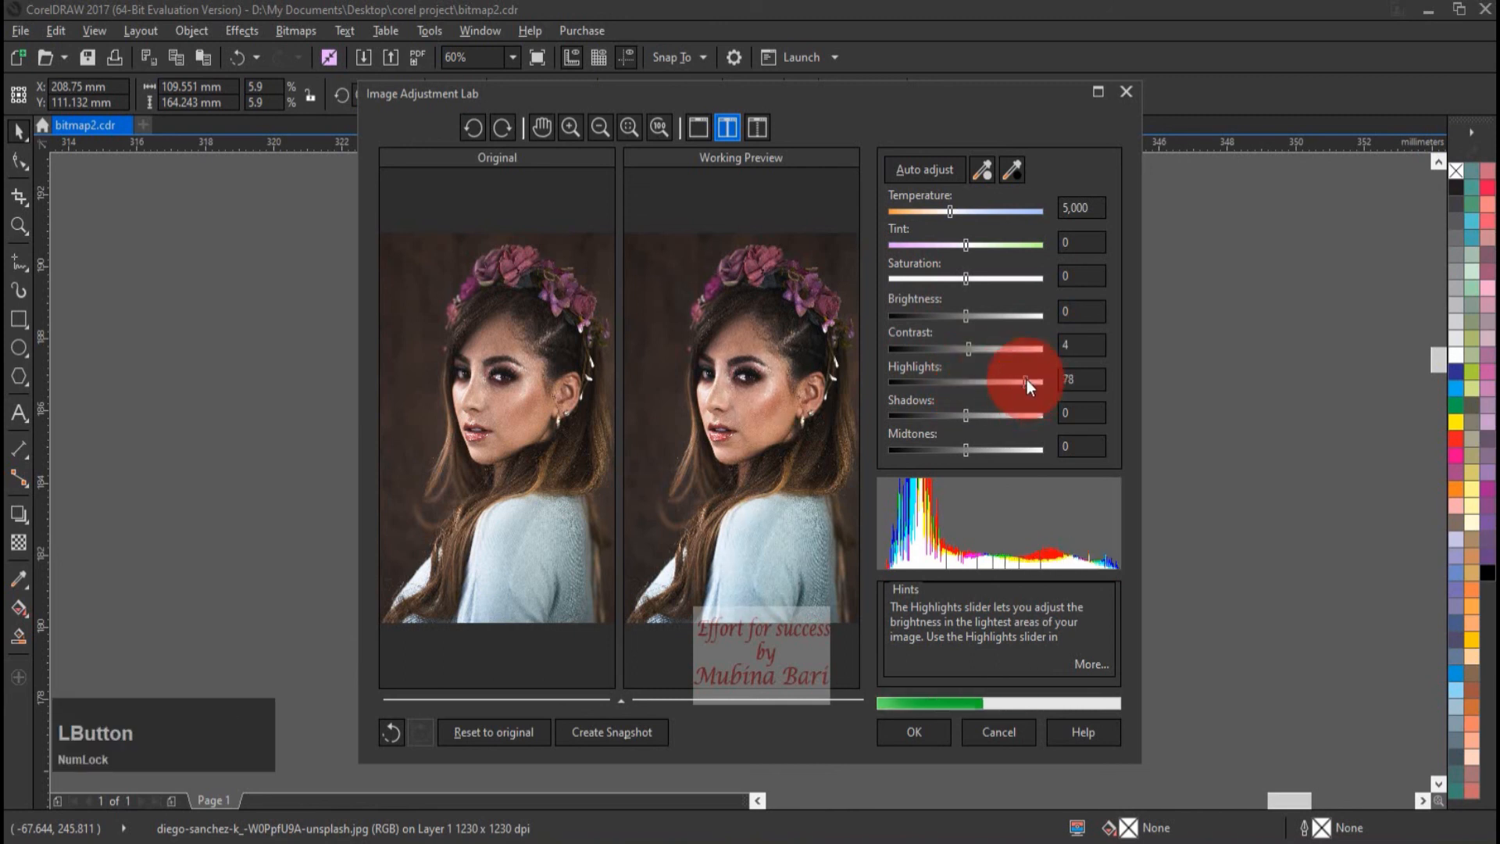
pyautogui.click(908, 386)
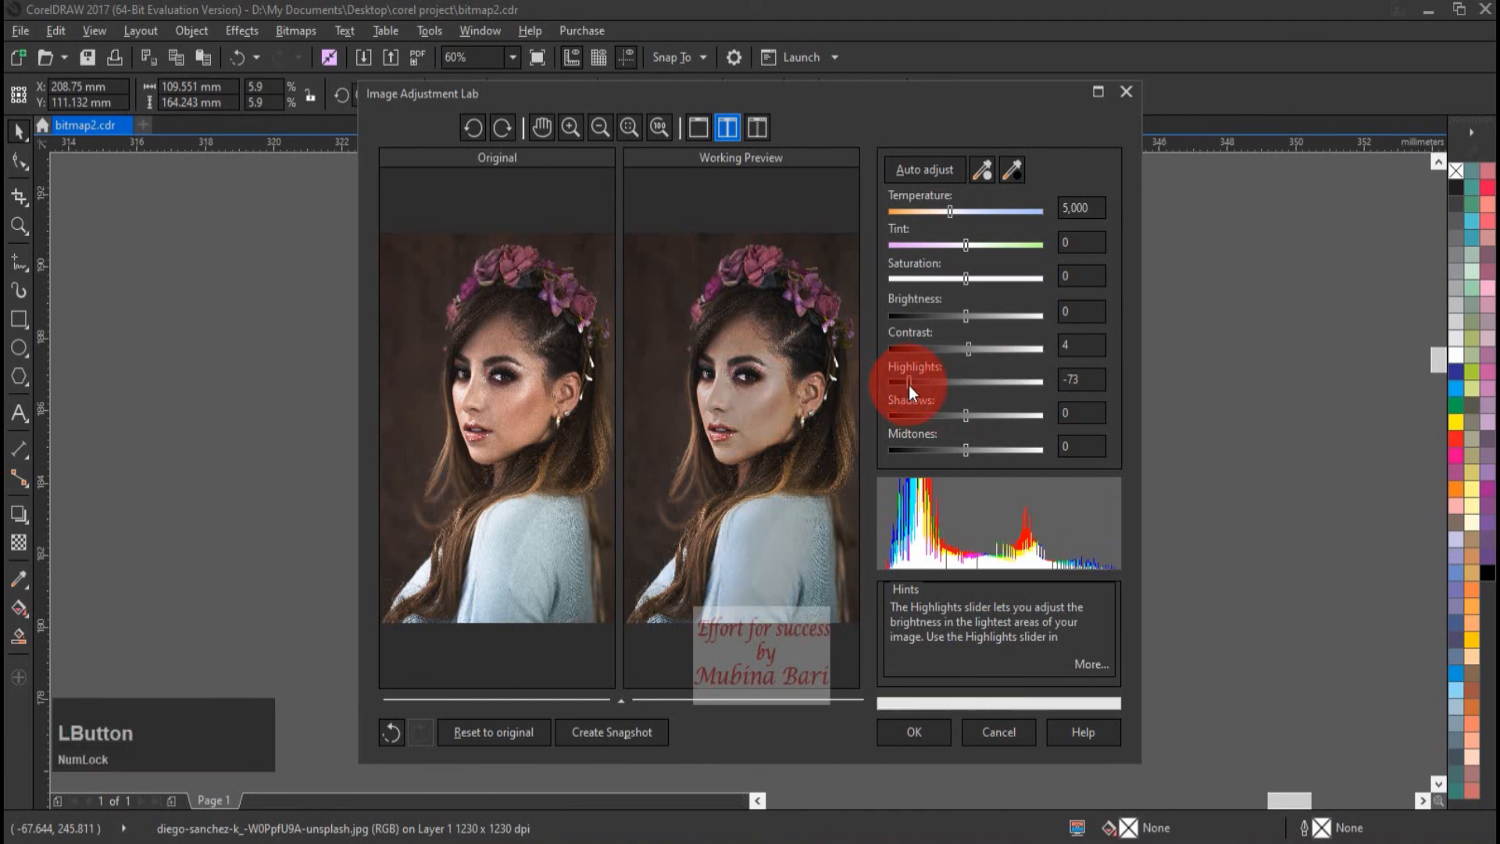
pyautogui.click(969, 381)
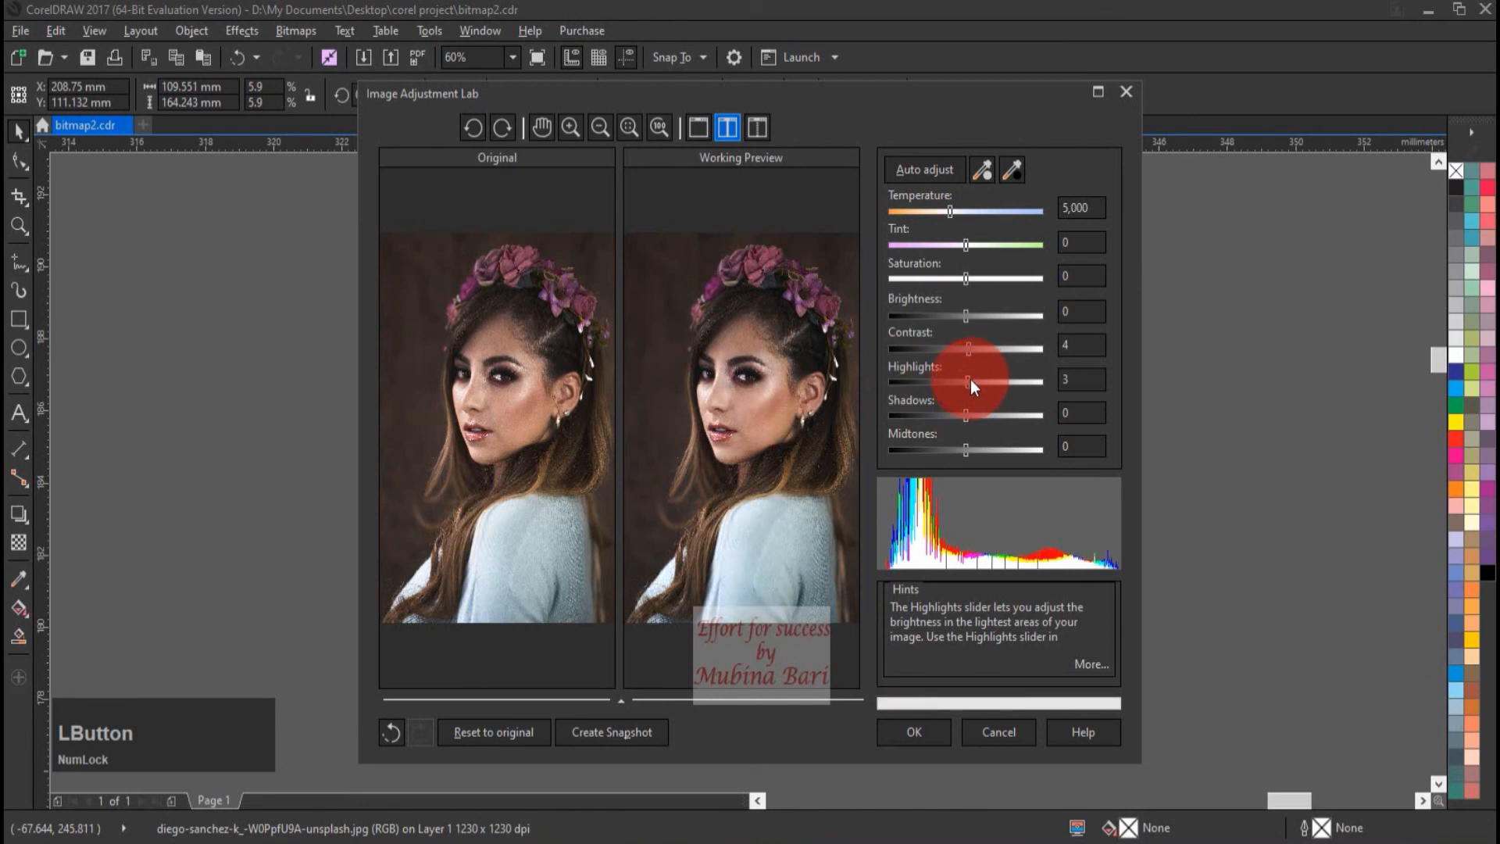
pyautogui.doubleClick(1066, 379)
pyautogui.write('0')
pyautogui.doubleClick(1066, 344)
pyautogui.write('0')
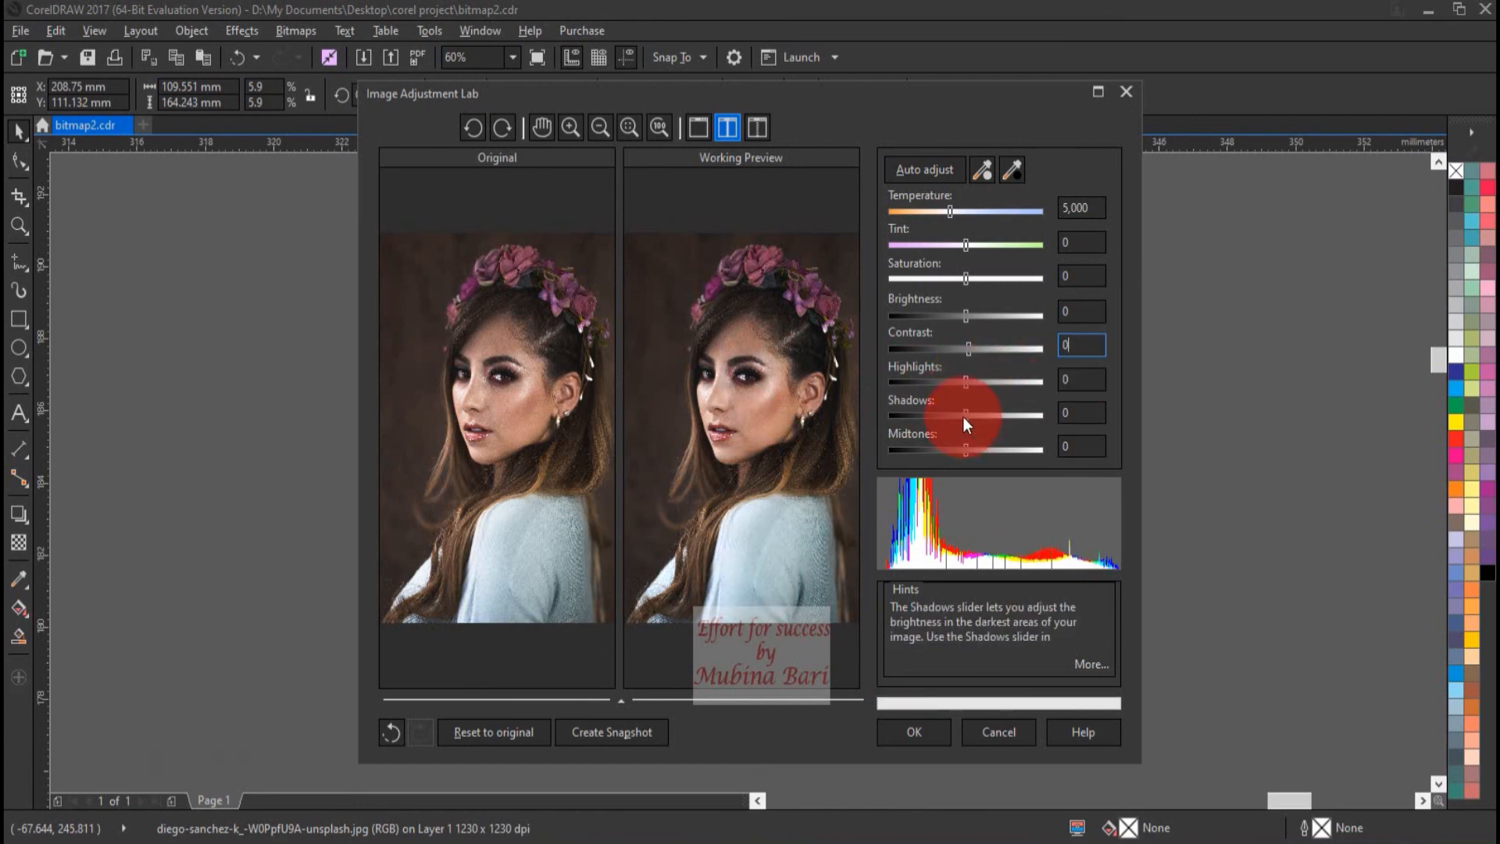
# Step: Try Shadows at 83 and -67 on the photo, and return it to 0
pyautogui.click(962, 416)
pyautogui.moveTo(962, 415); pyautogui.dragTo(1030, 415)
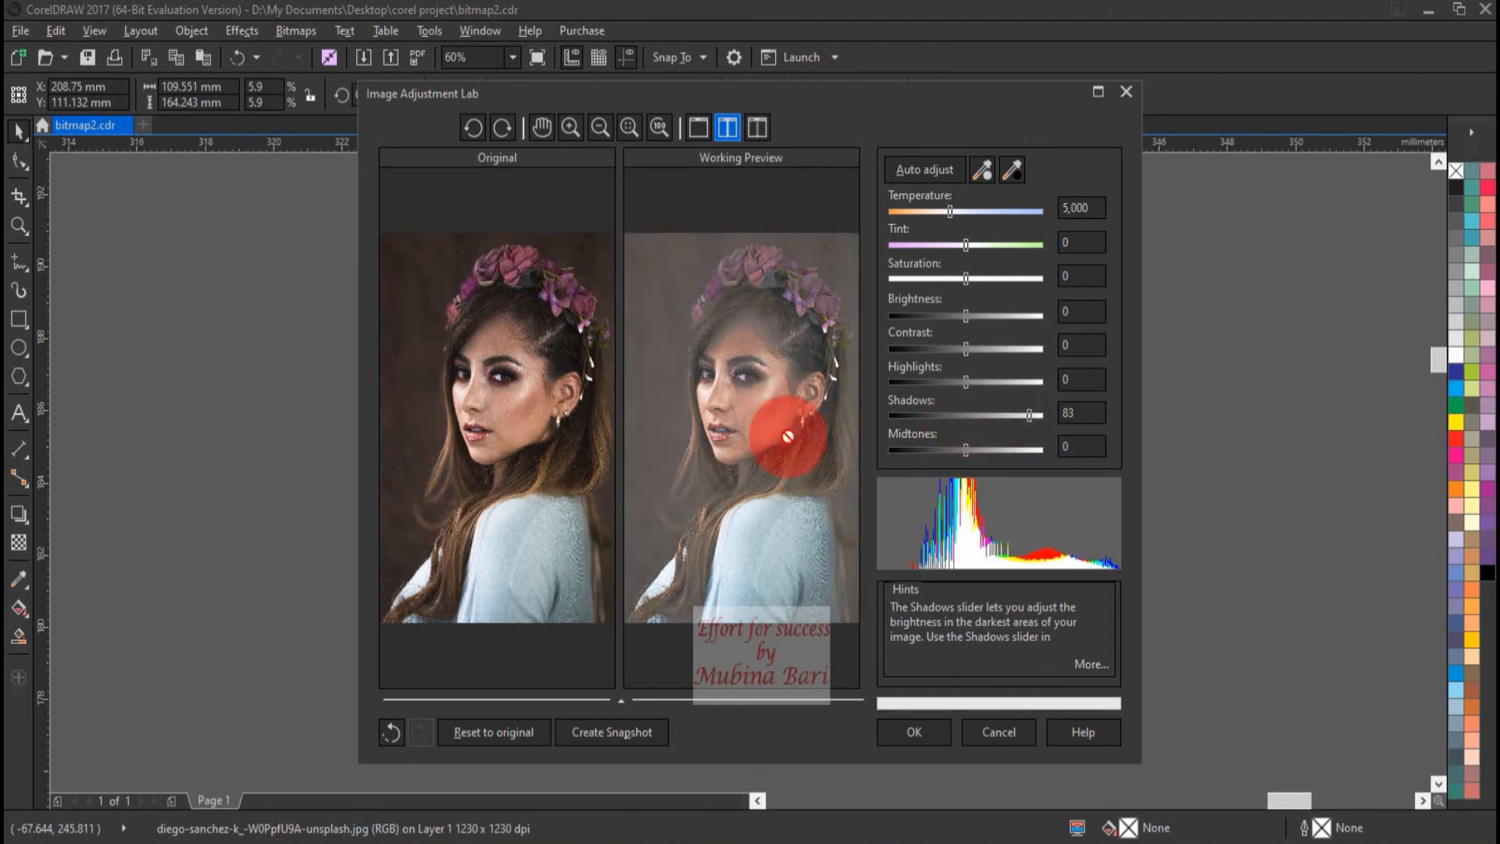
pyautogui.click(914, 420)
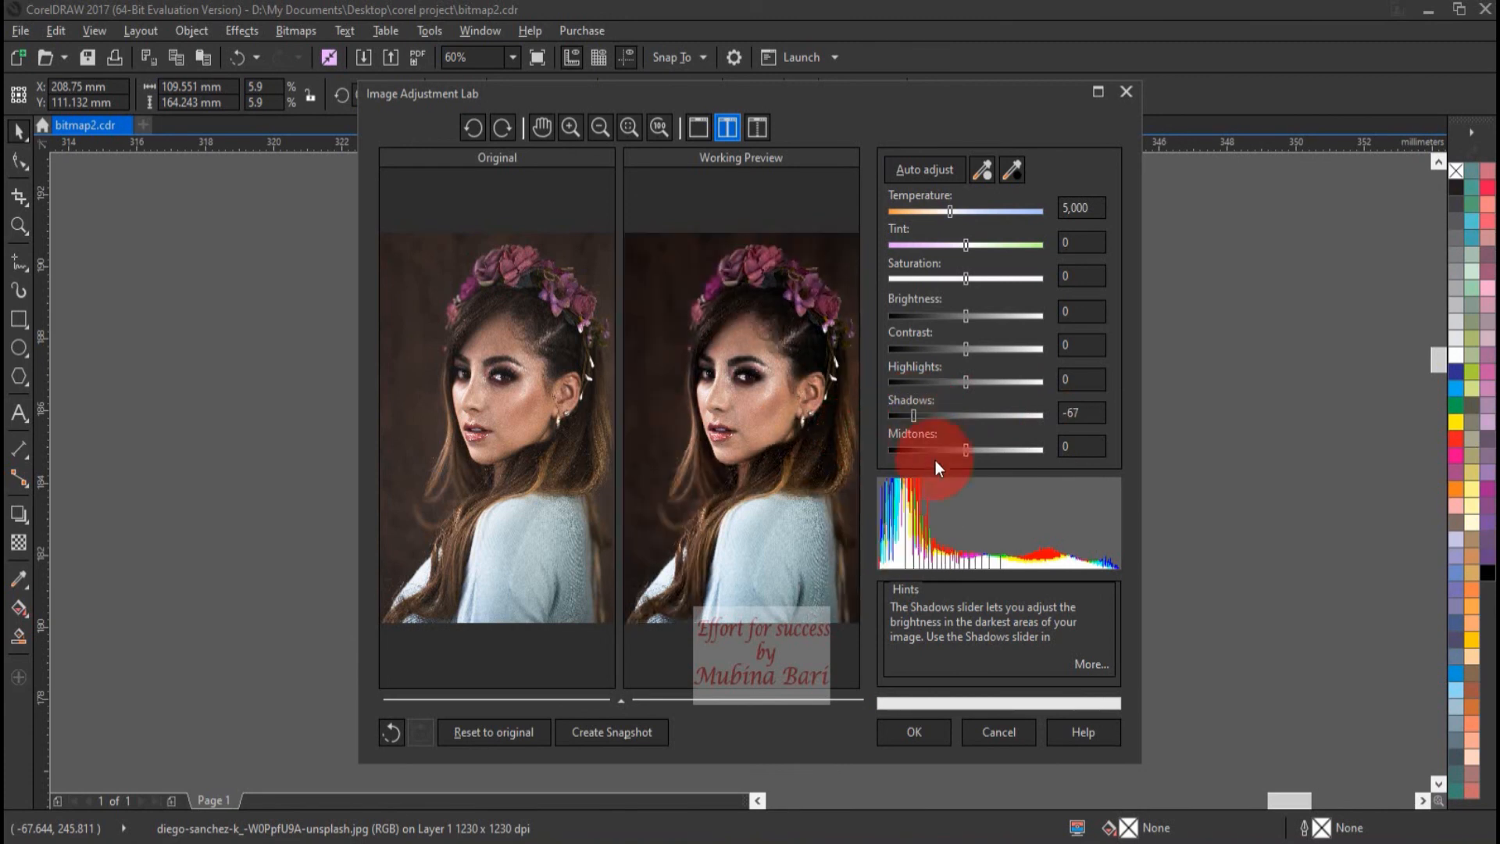
pyautogui.click(968, 415)
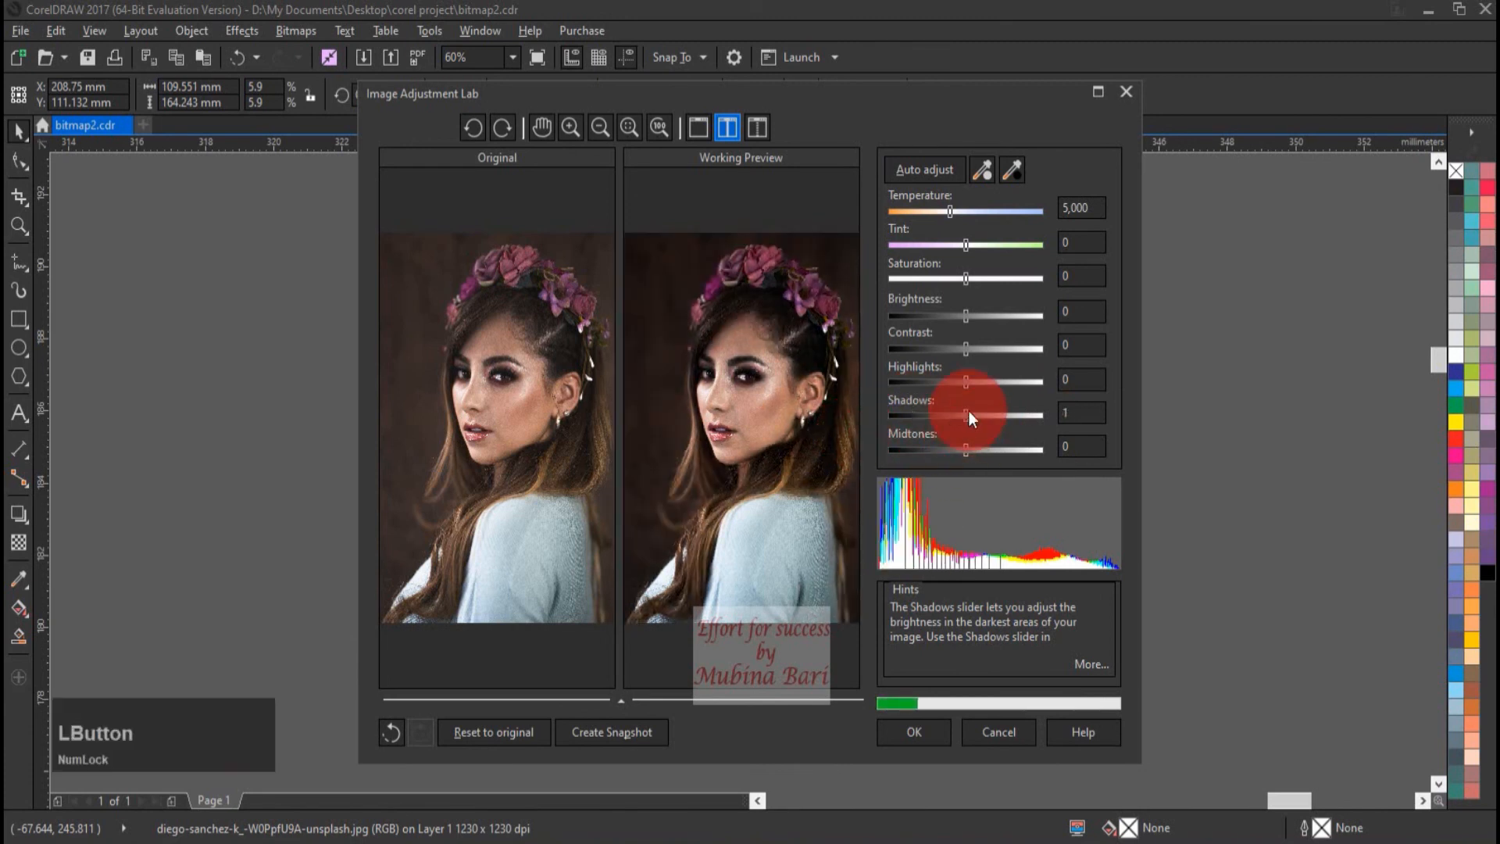
pyautogui.doubleClick(1072, 410)
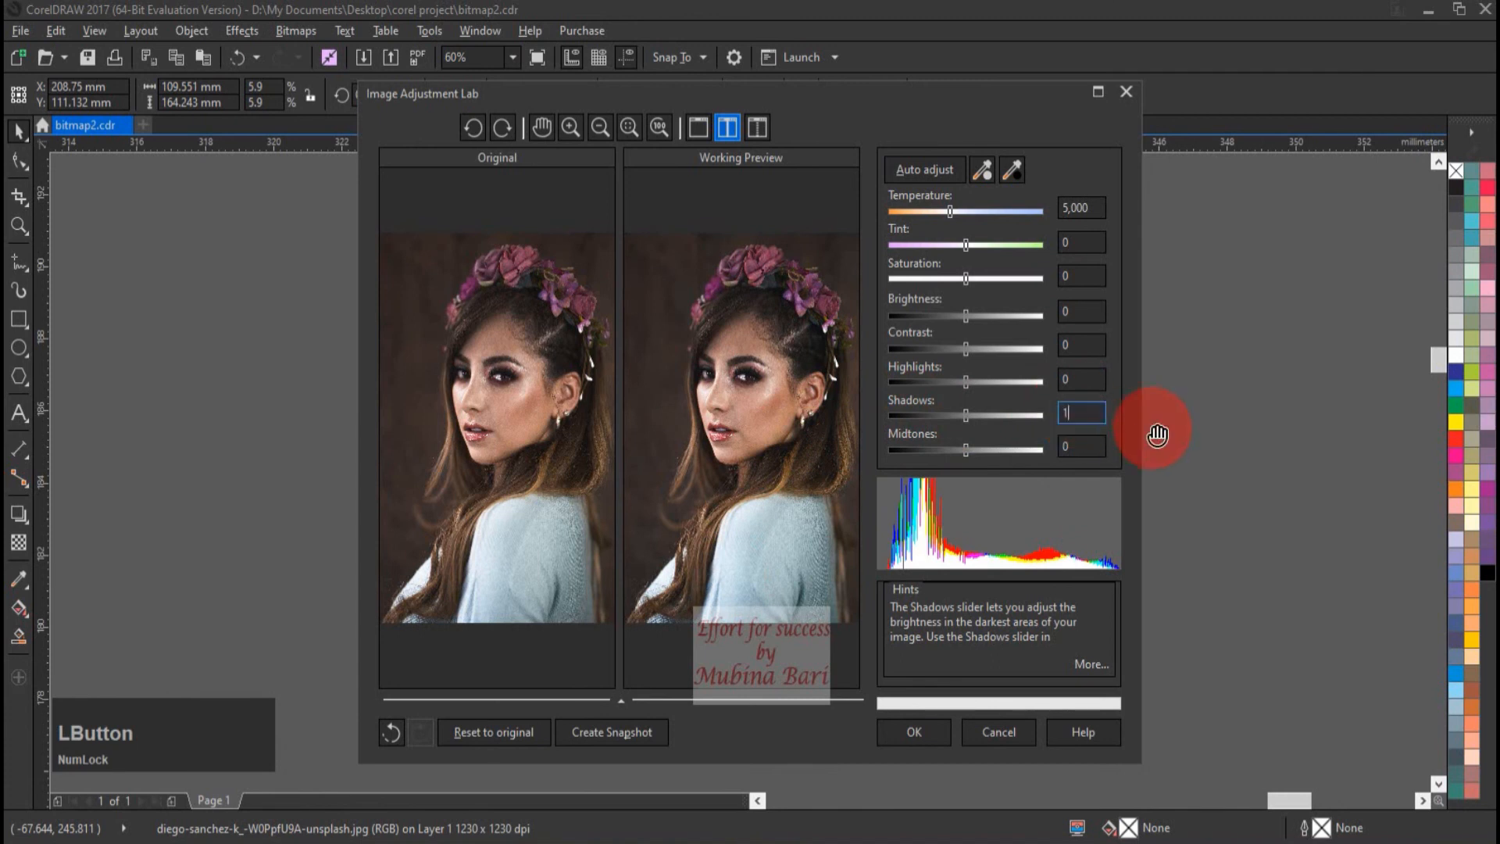
pyautogui.write('0')
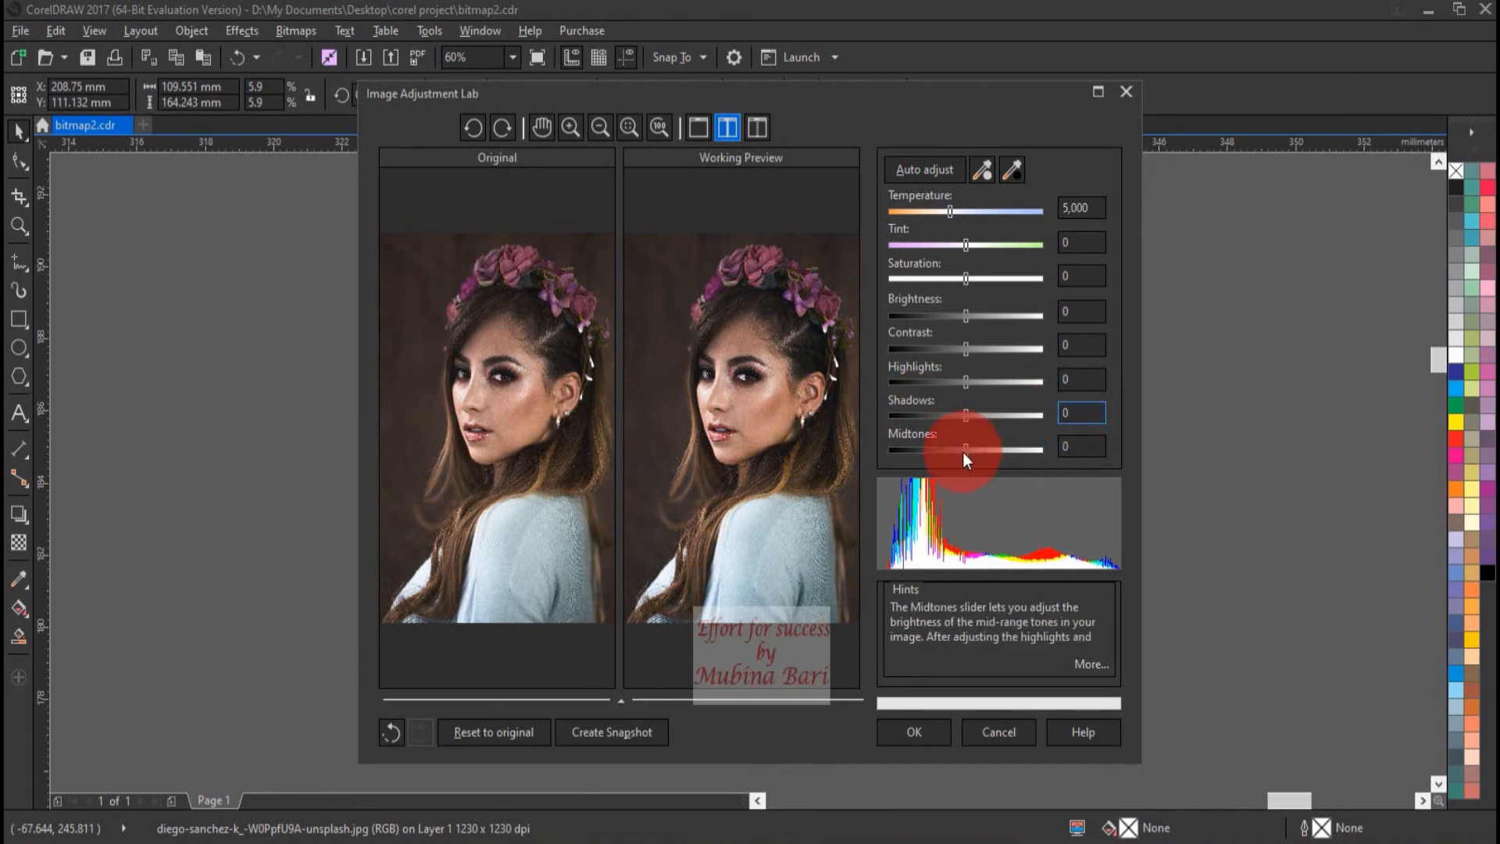
# Step: Try Midtones at -74, return it to 0, and reset the photo to its original settings
pyautogui.moveTo(962, 452); pyautogui.dragTo(908, 467)
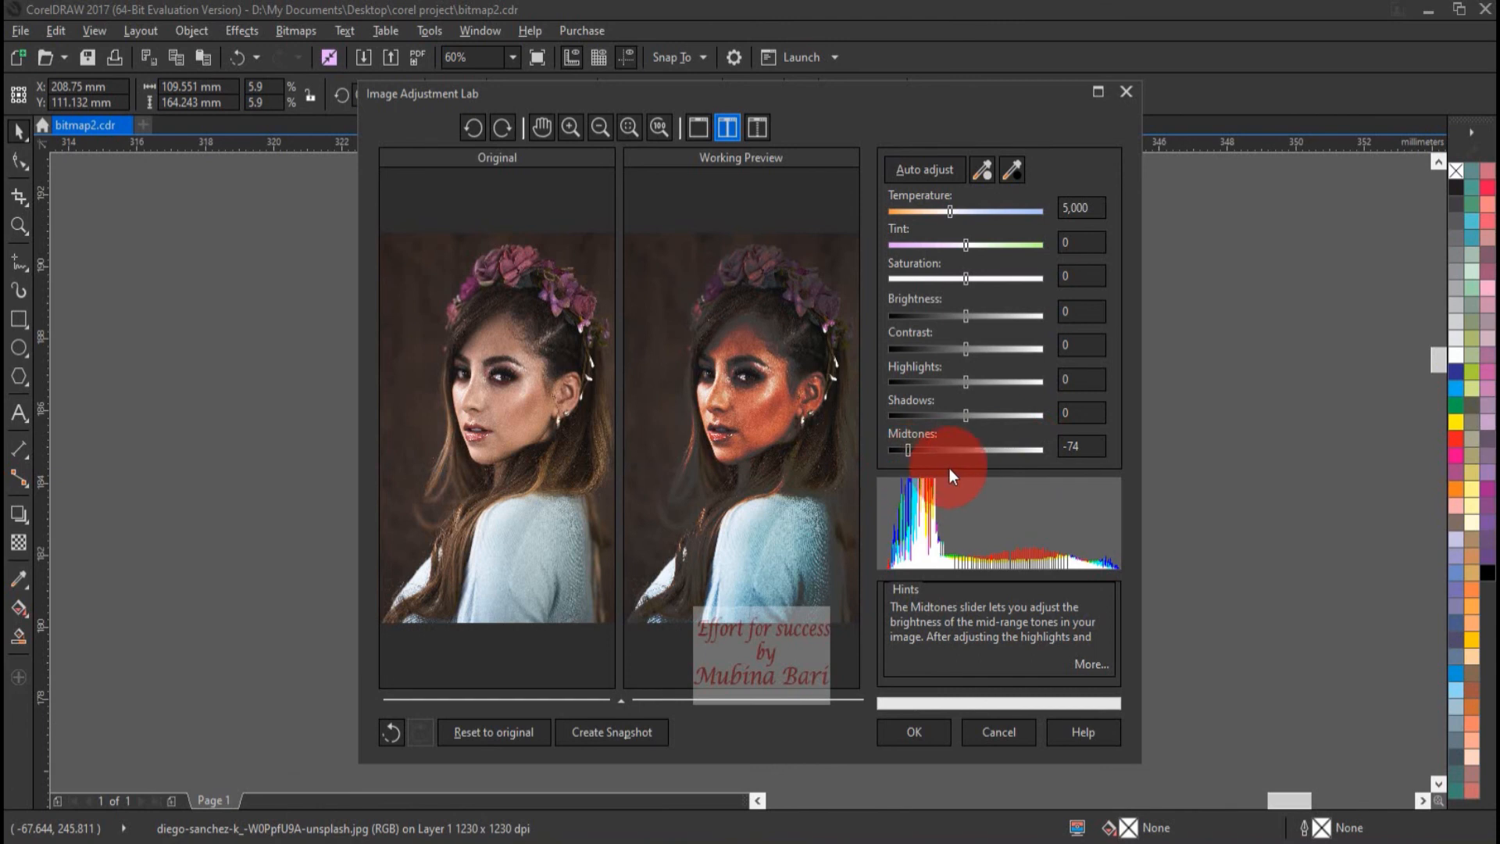
pyautogui.moveTo(974, 449); pyautogui.dragTo(965, 449)
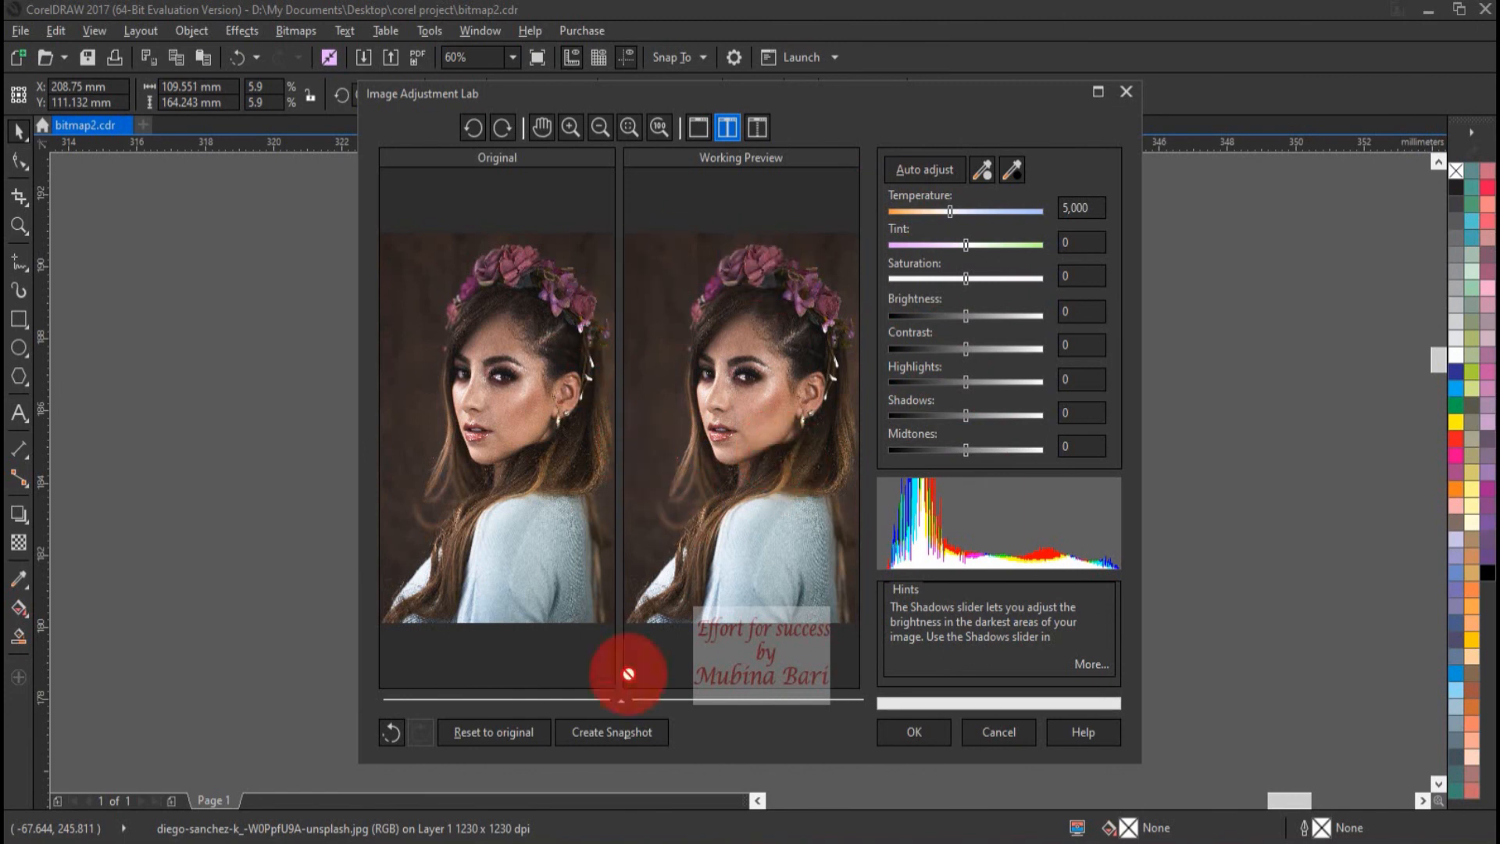
pyautogui.click(500, 734)
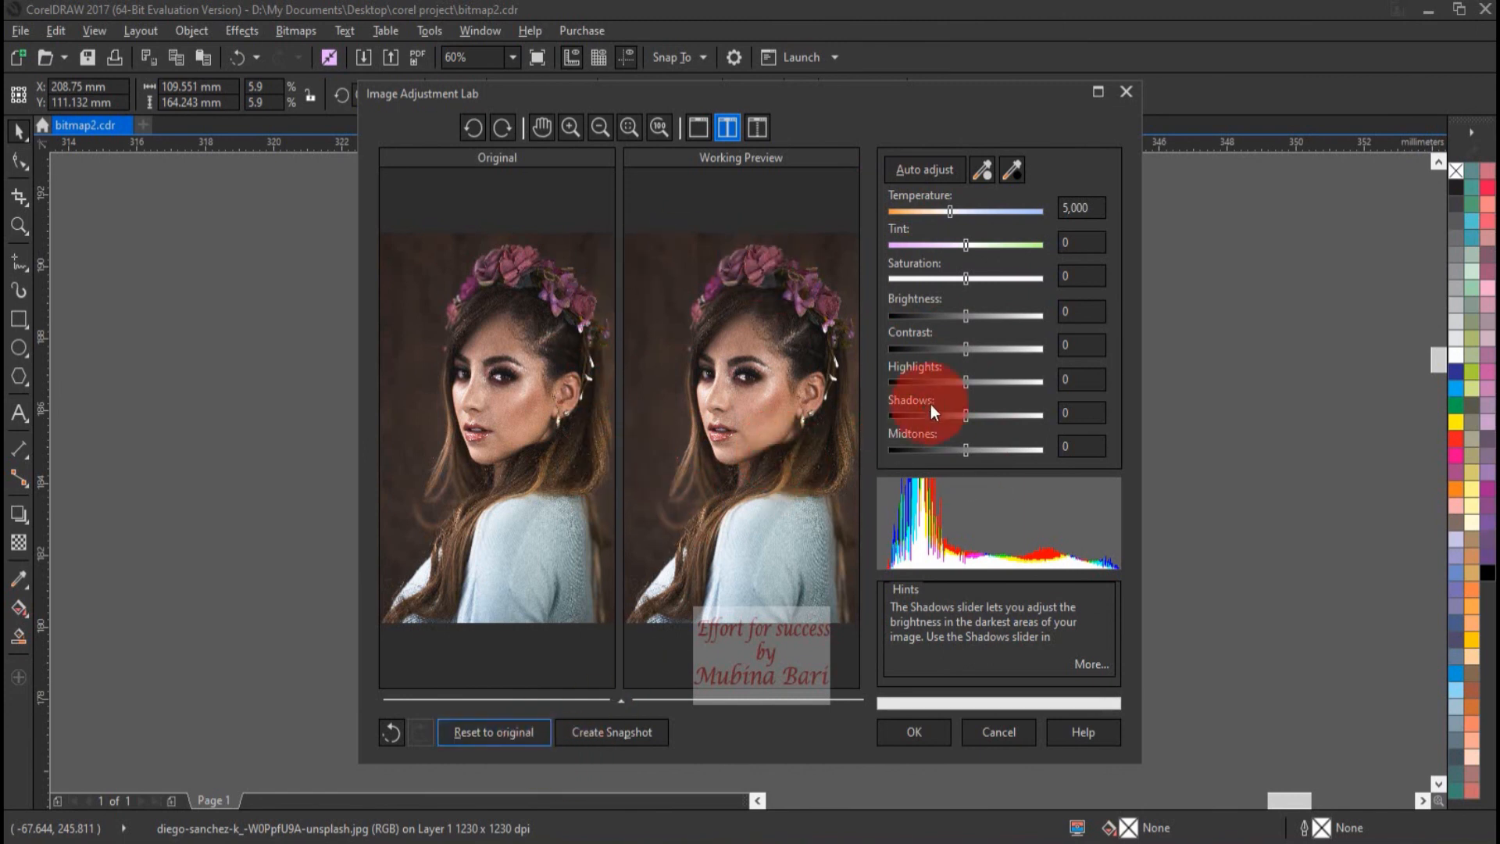
# Step: Brighten the photo and strengthen its tonal difference, settling Brightness at 30 and Contrast at 40
pyautogui.click(997, 315)
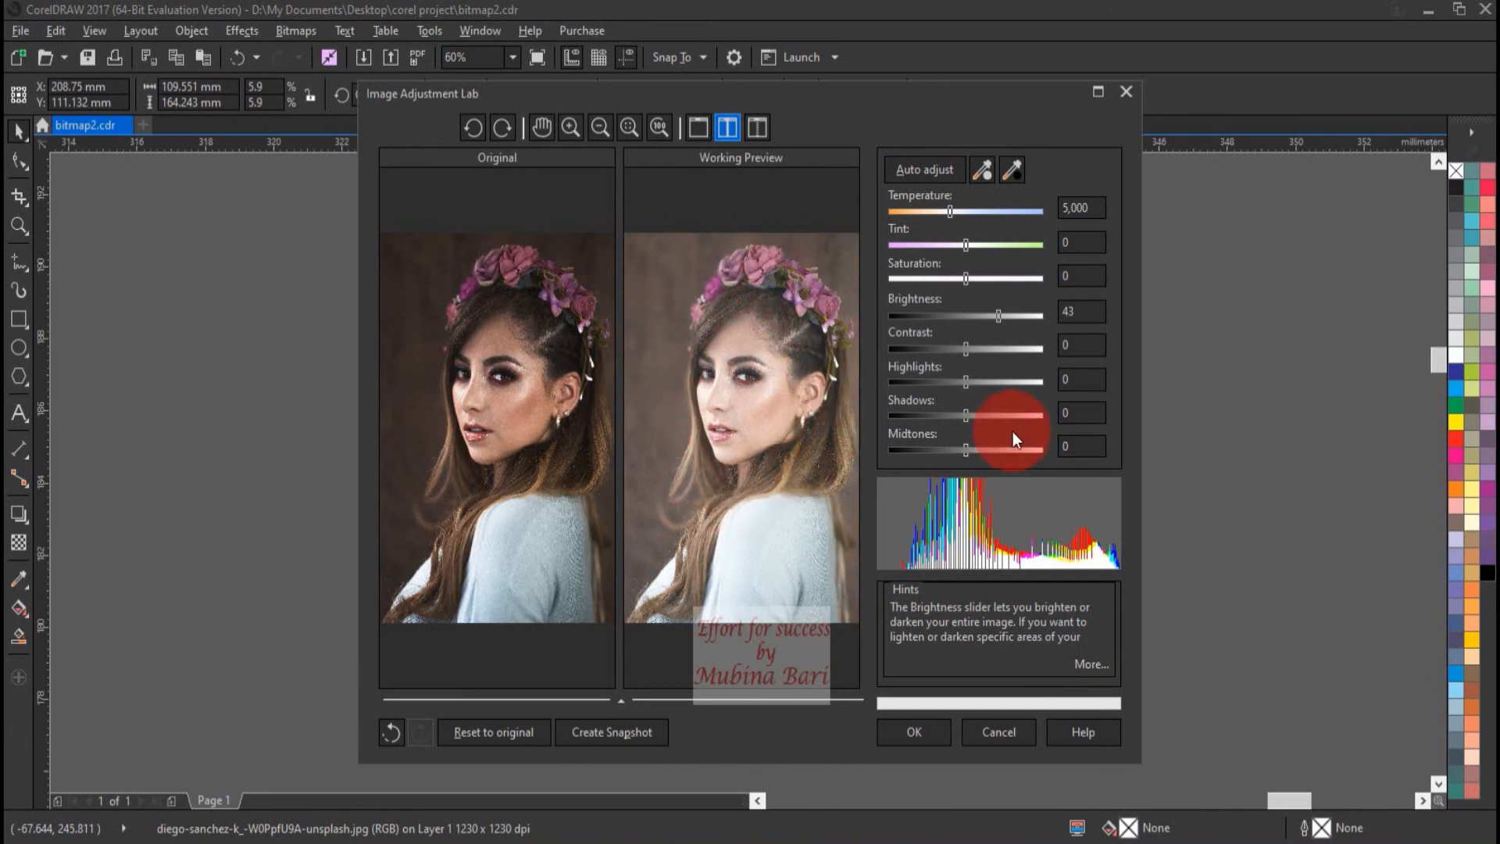
pyautogui.click(999, 349)
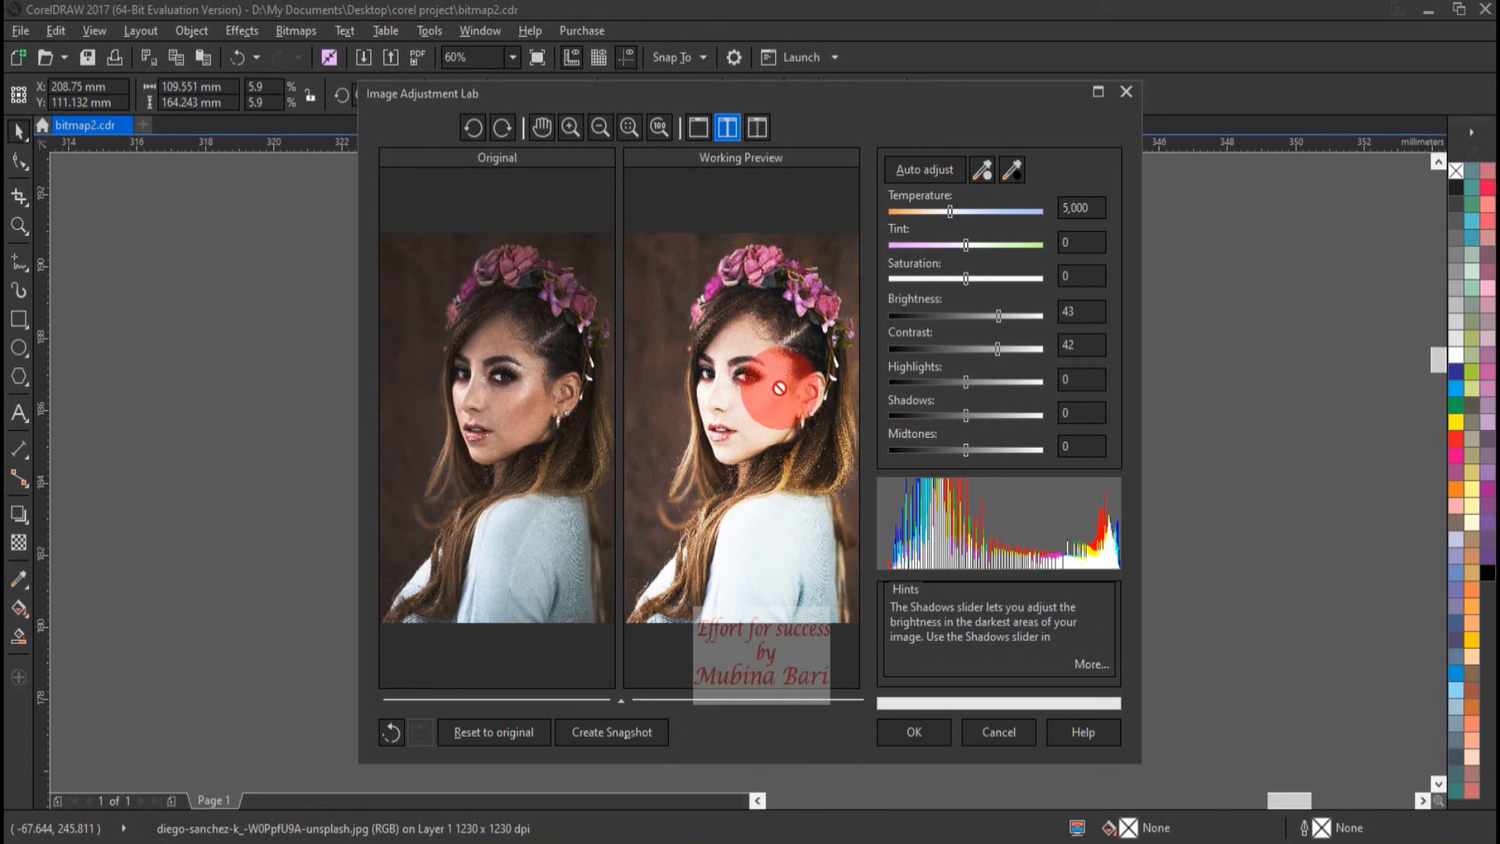
pyautogui.click(988, 316)
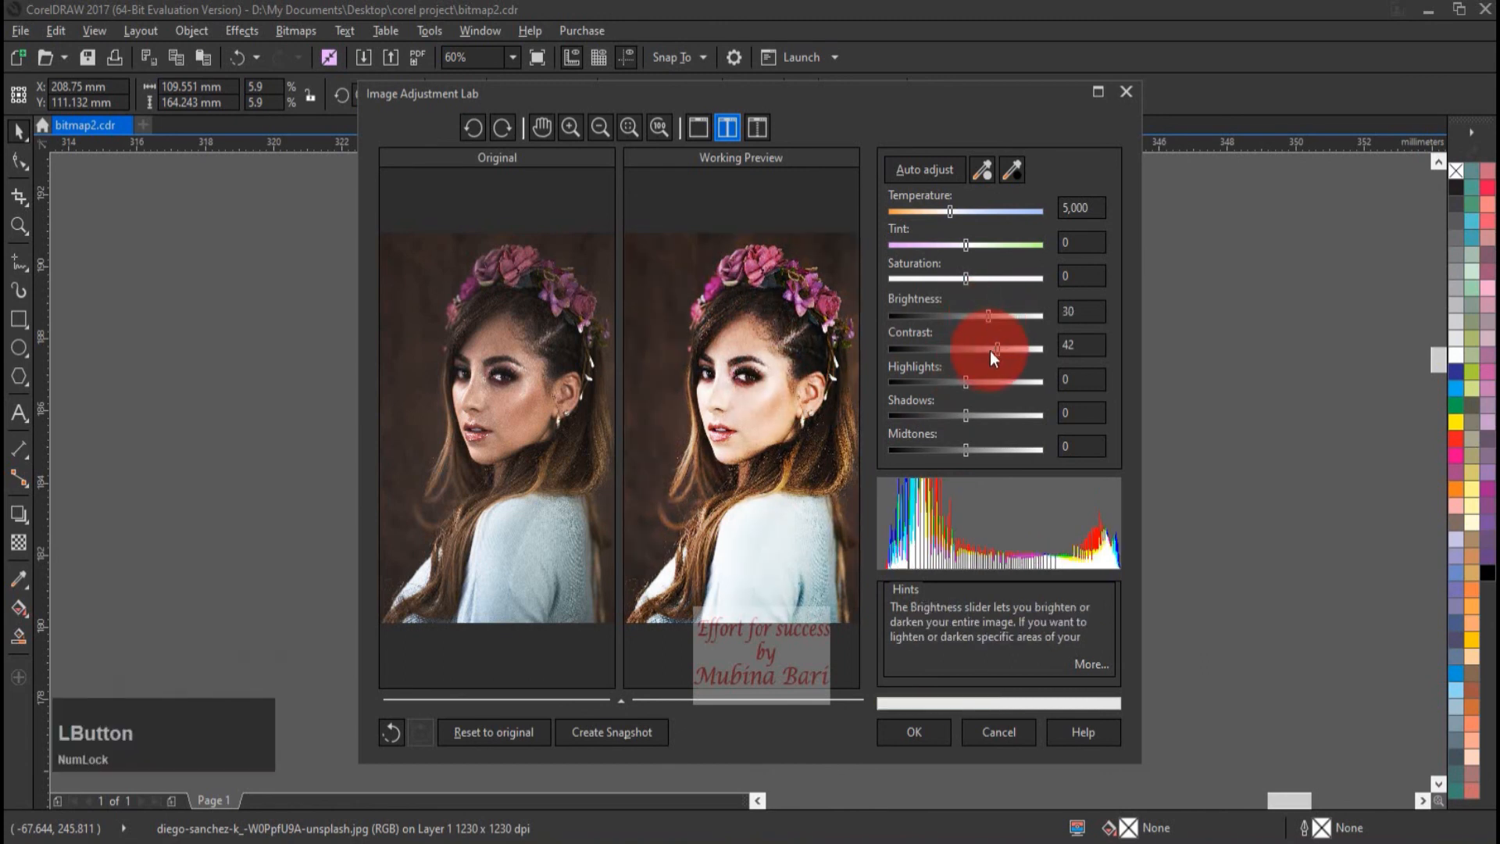
pyautogui.click(987, 350)
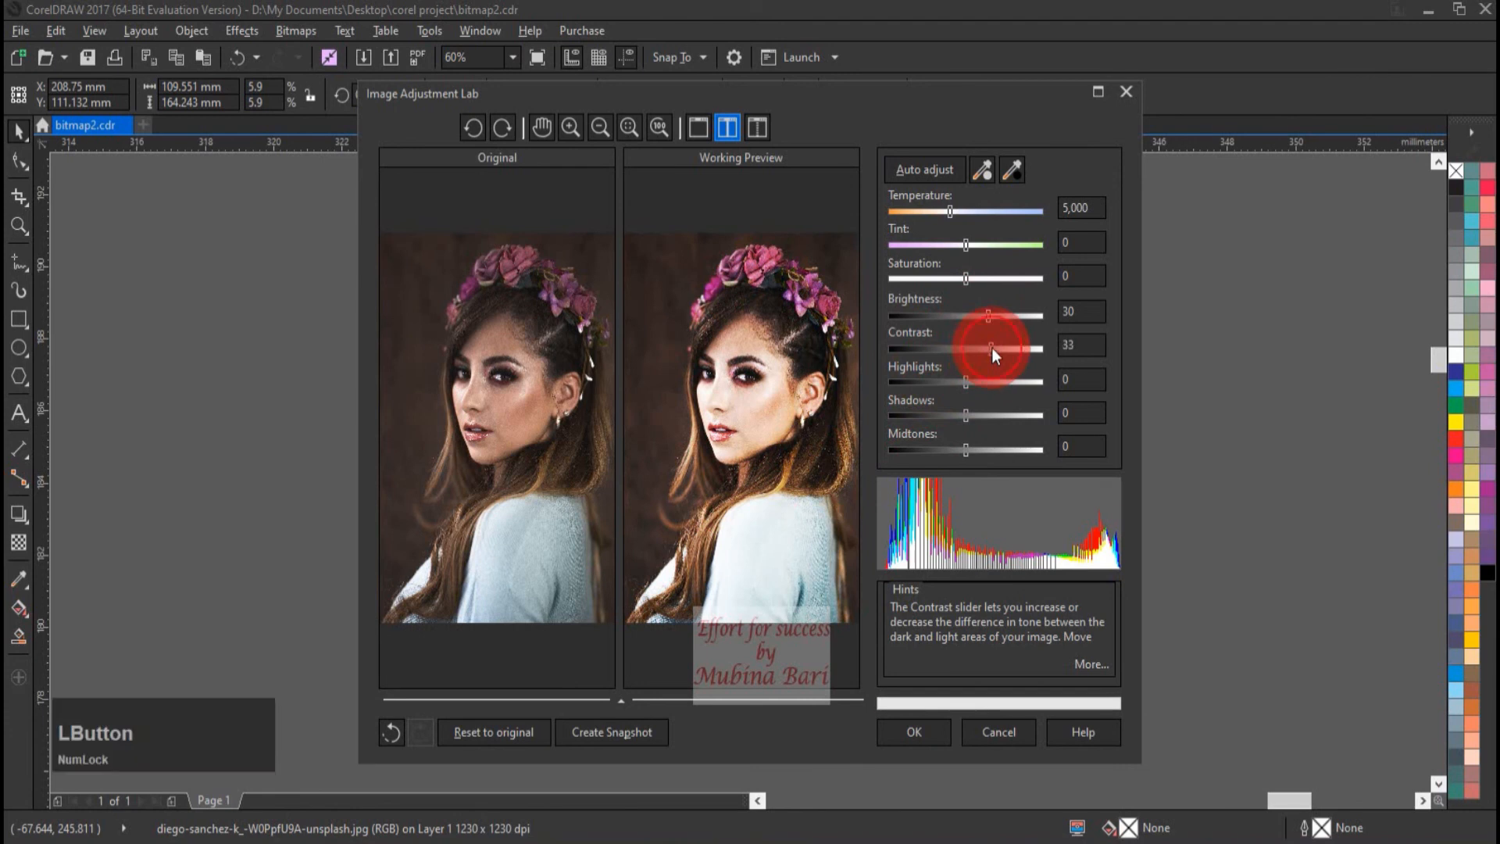
pyautogui.click(1001, 349)
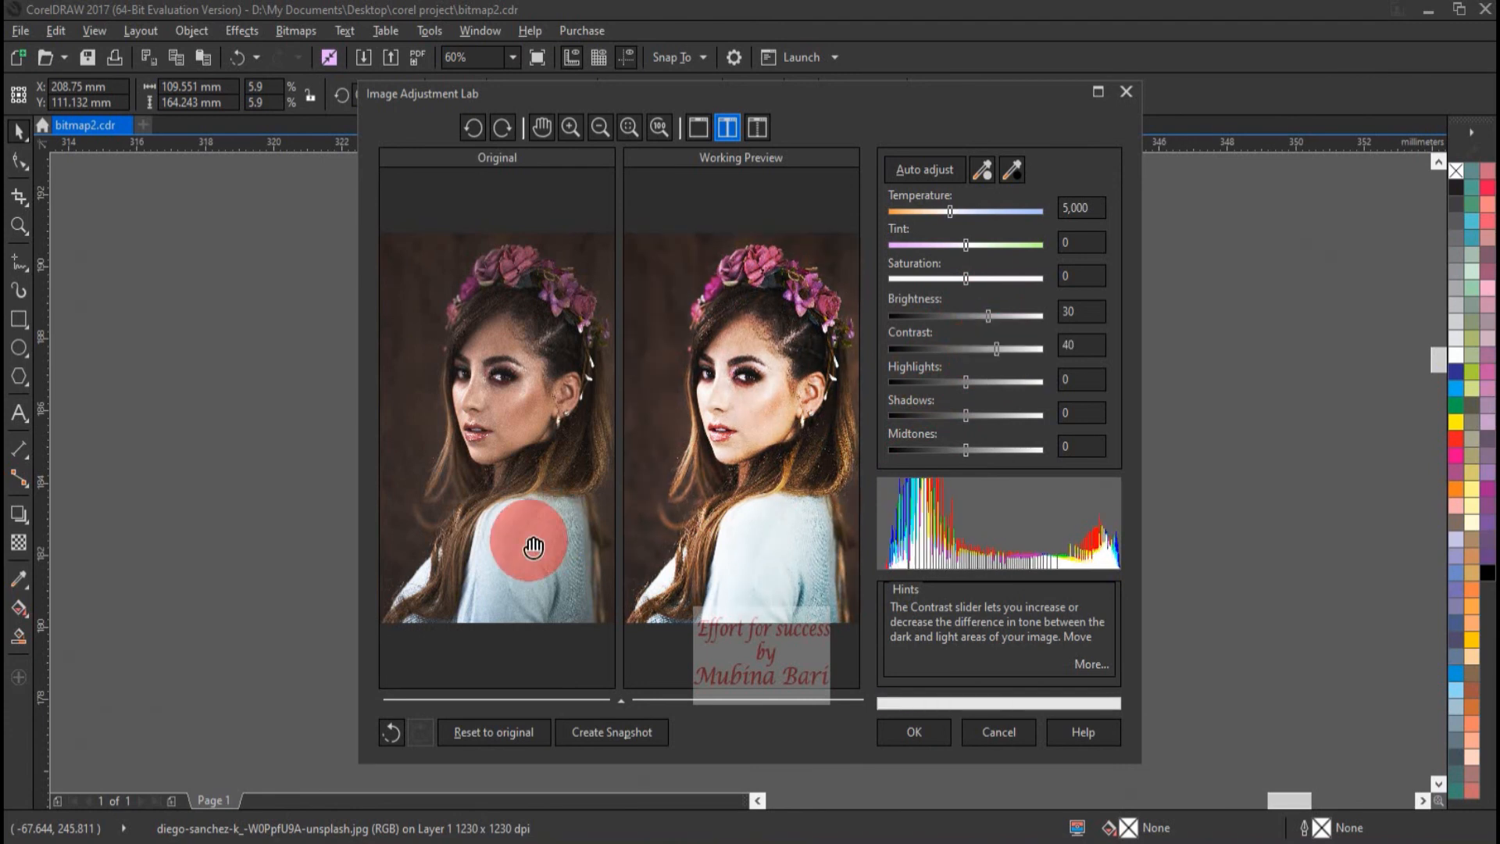
# Step: Try Temperature at 6,111 and settle it at 5,795, with Saturation at 7 and Shadows at -31
pyautogui.moveTo(534, 547); pyautogui.dragTo(973, 211)
pyautogui.click(978, 209)
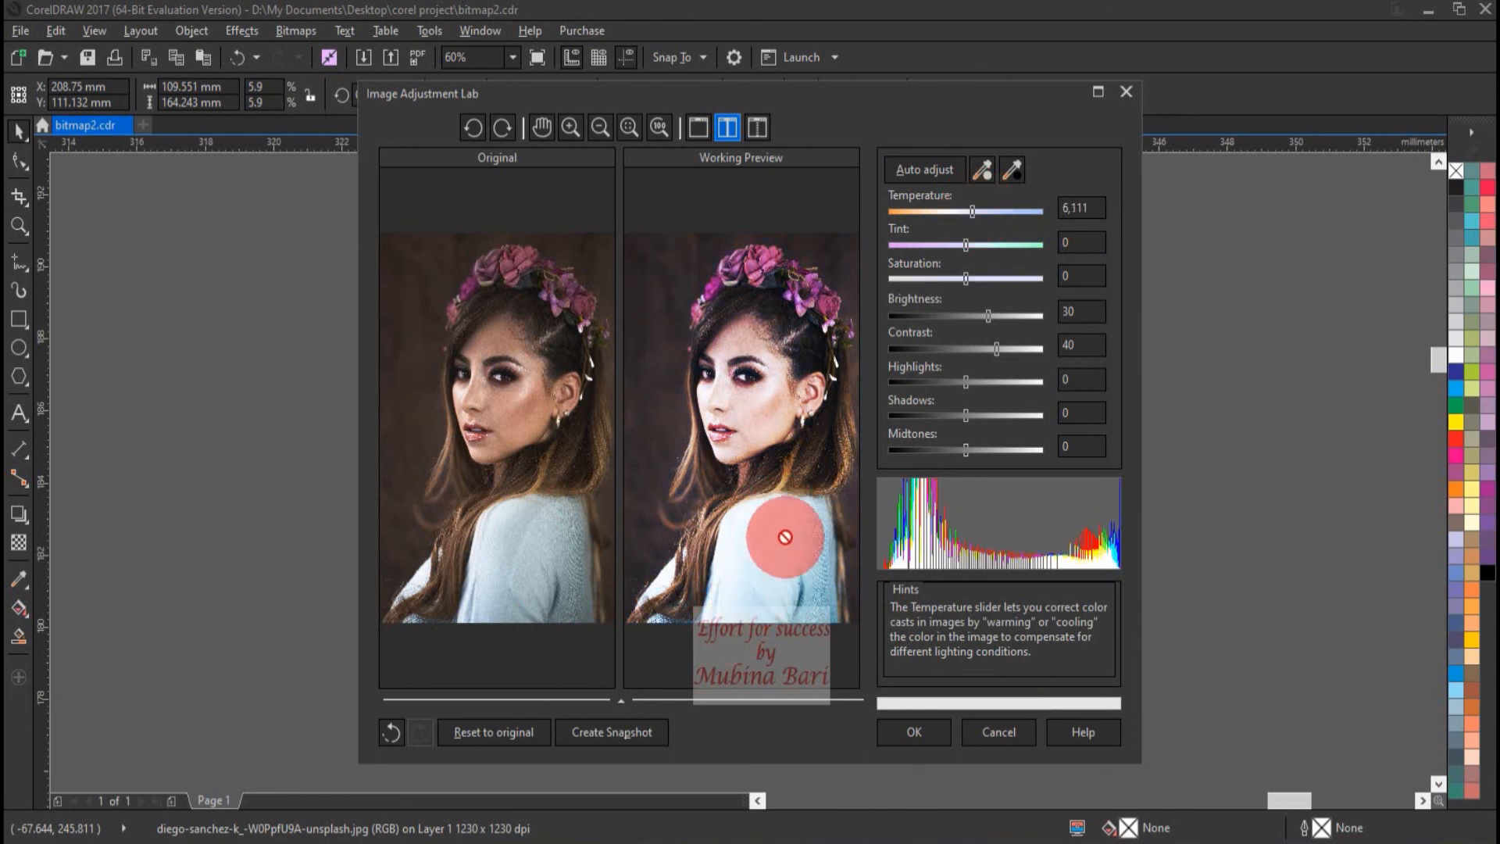
pyautogui.click(985, 278)
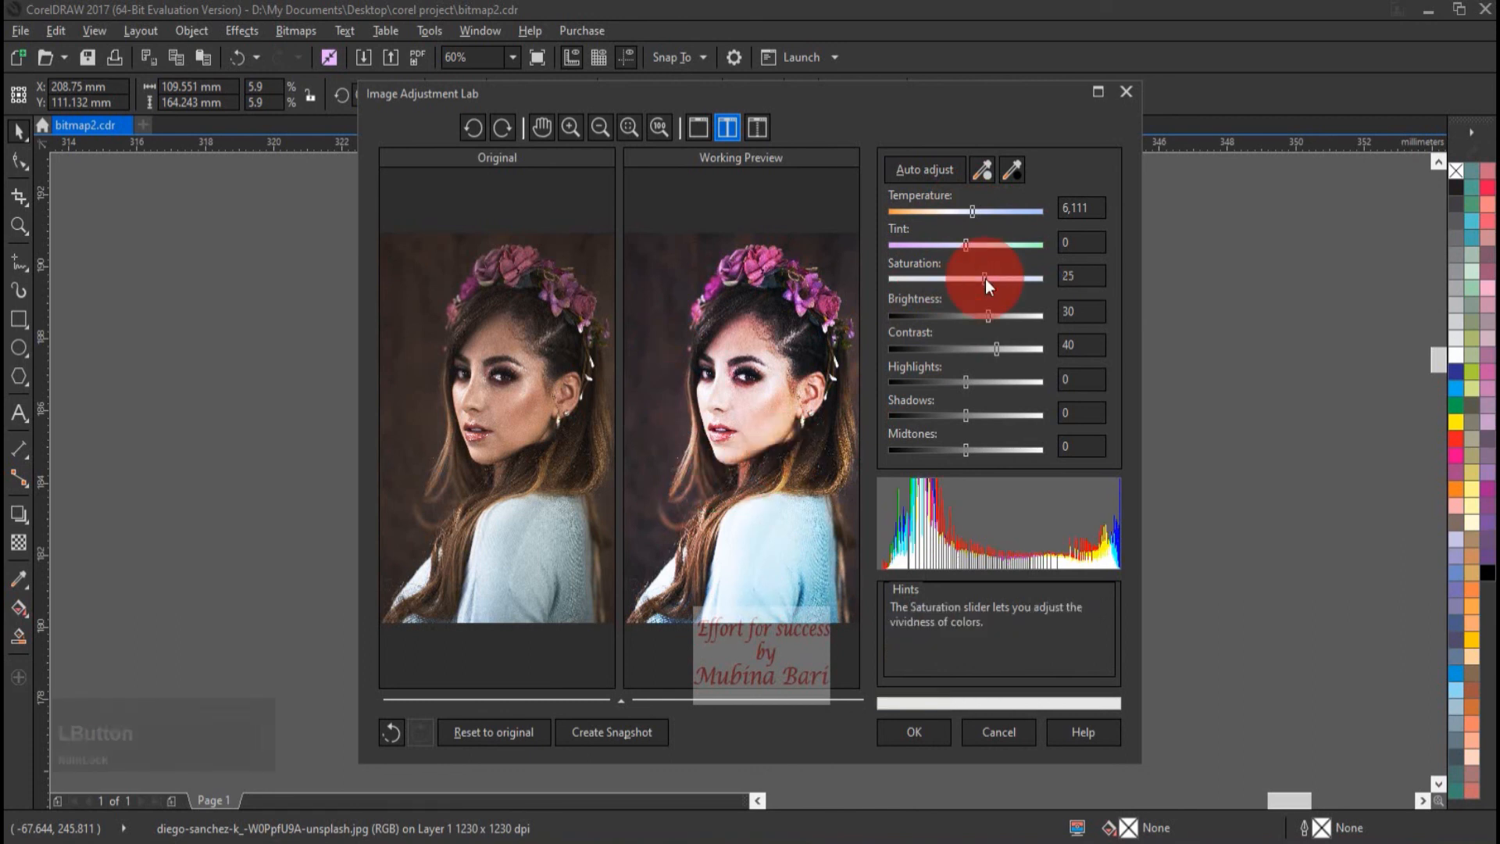
pyautogui.moveTo(986, 279); pyautogui.dragTo(972, 278)
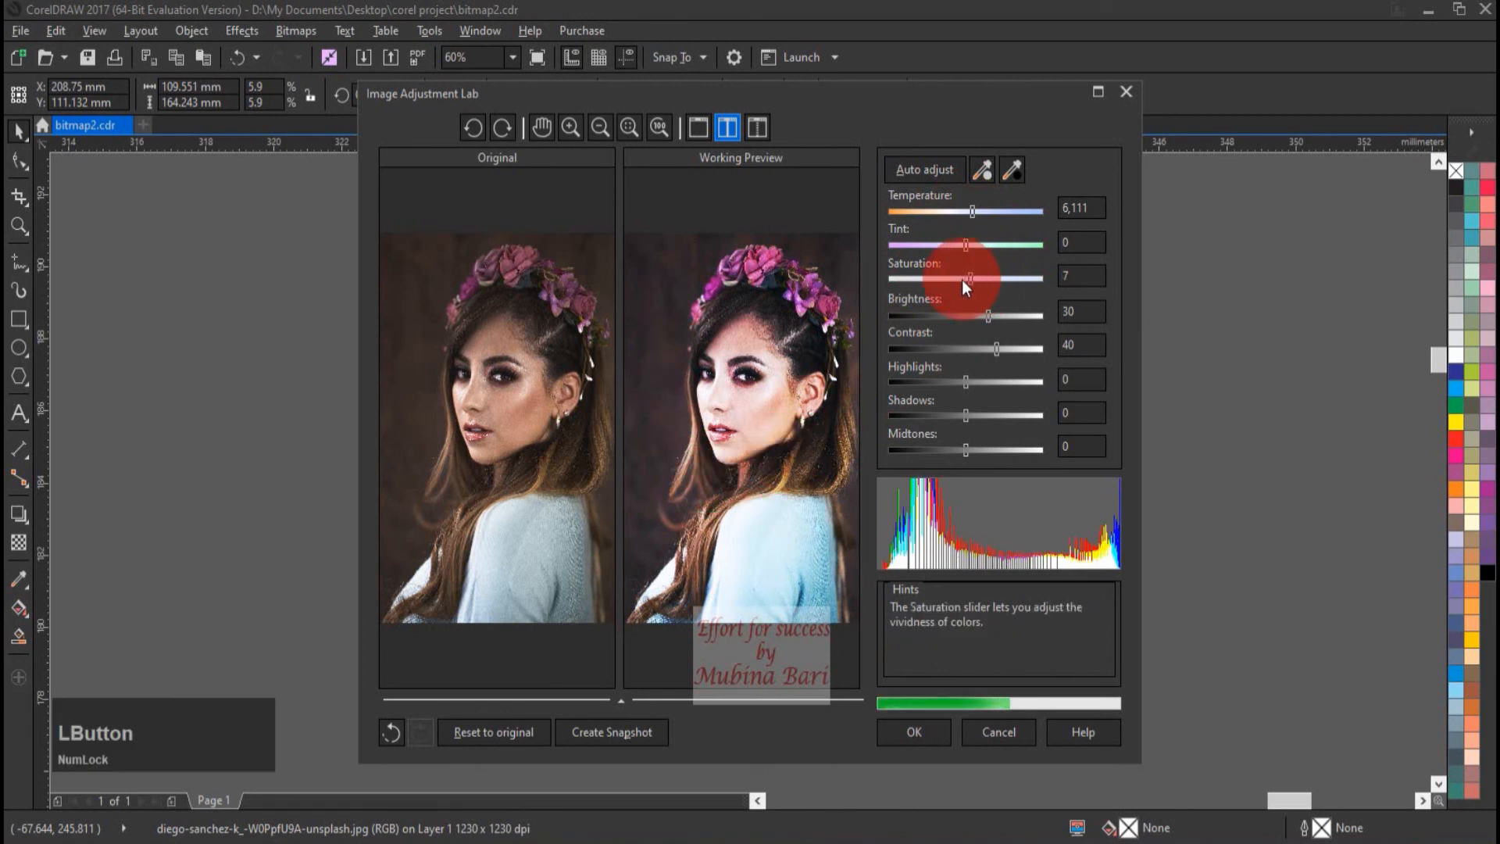
pyautogui.moveTo(966, 415); pyautogui.dragTo(939, 420)
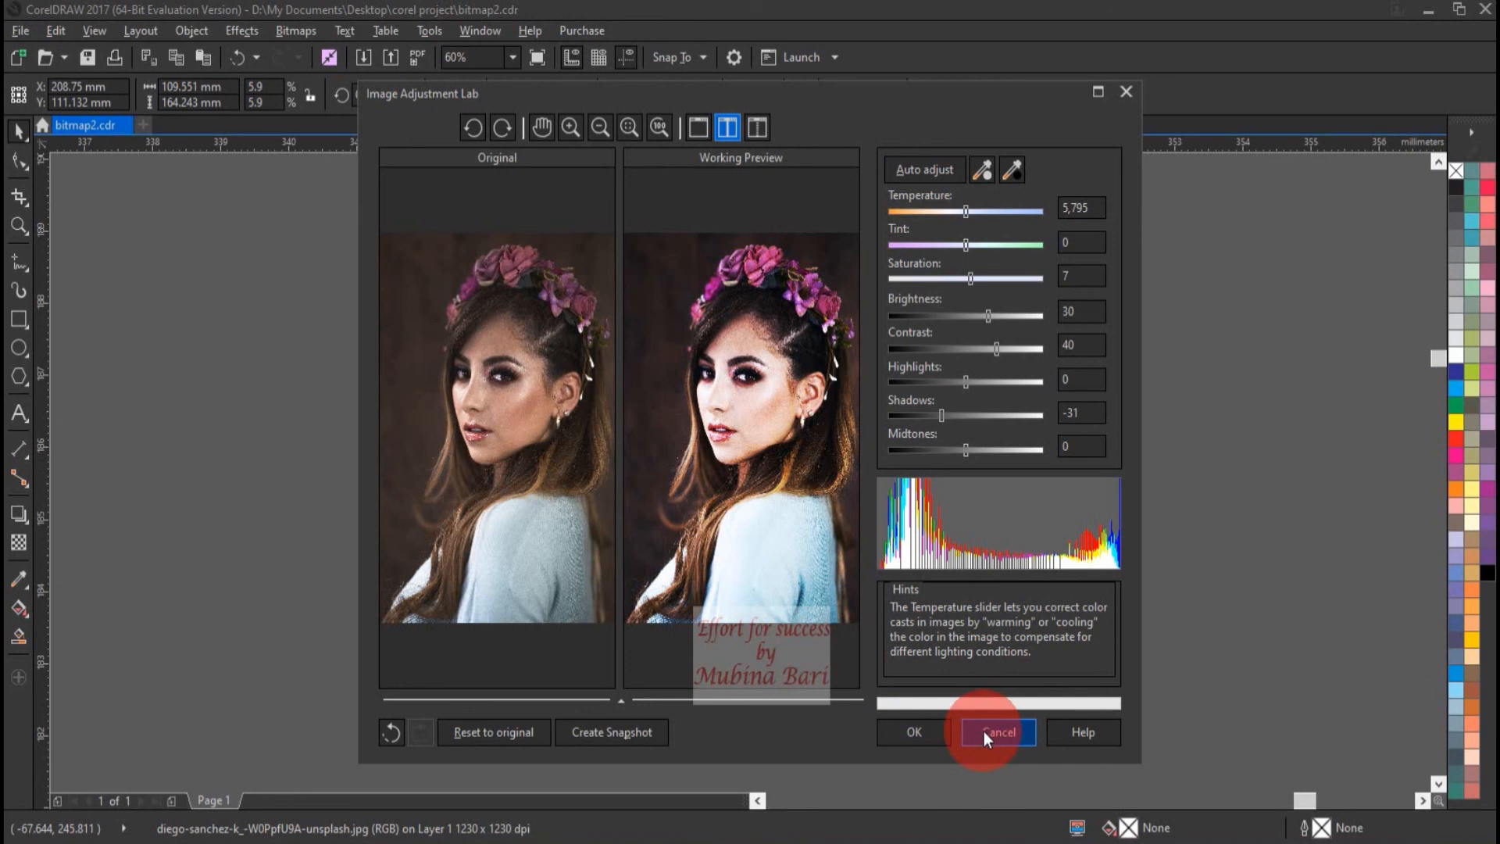
# Step: Apply the image adjustments to the photo and deselect it on the page
pyautogui.click(913, 733)
pyautogui.press('z')
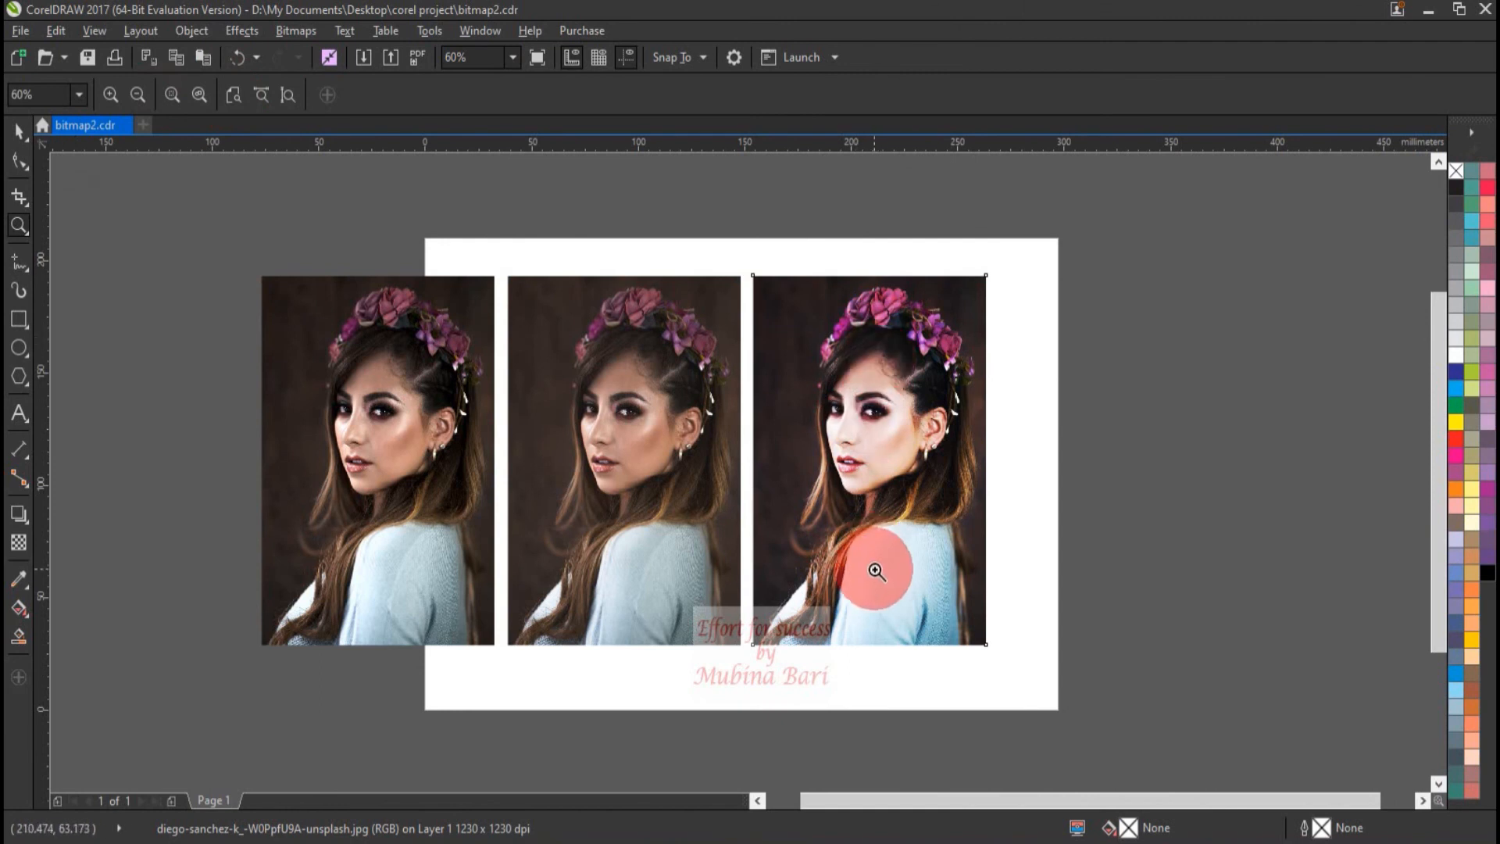
pyautogui.press('space')
pyautogui.press('Escape')
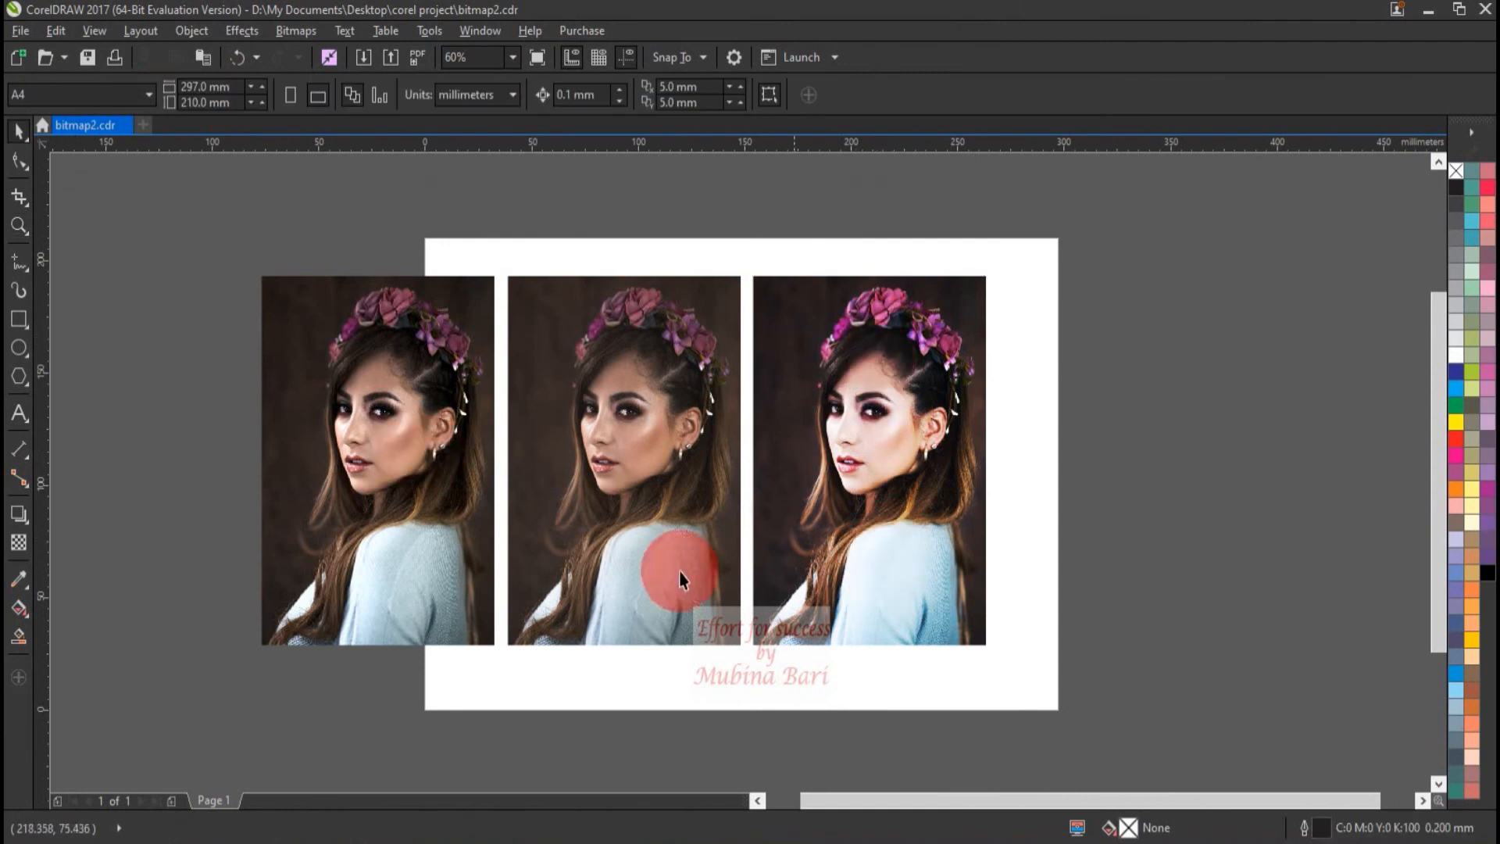